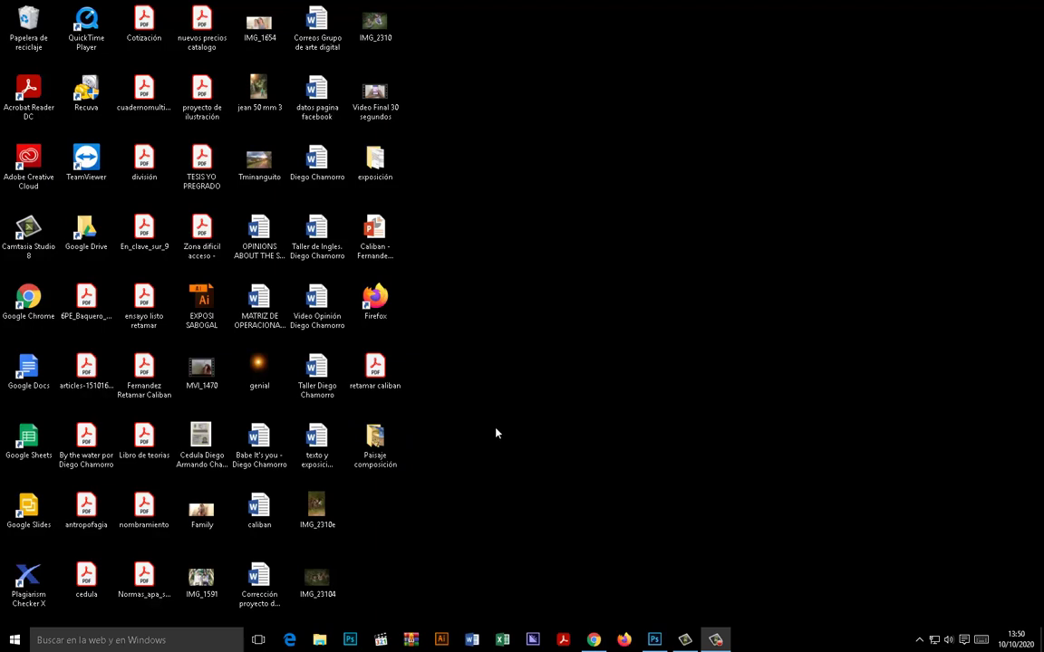
# Open Paisaje composición, switch to Iconos muy grandes, and scroll through its 18 thumbnails.
pyautogui.doubleClick(375, 442)
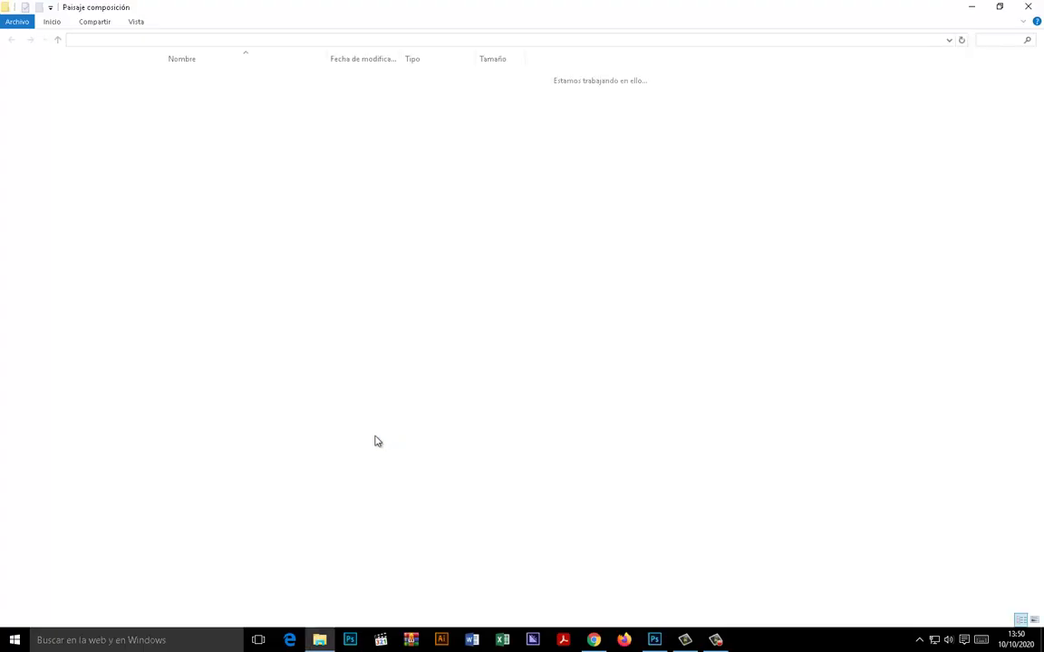
pyautogui.rightClick(568, 303)
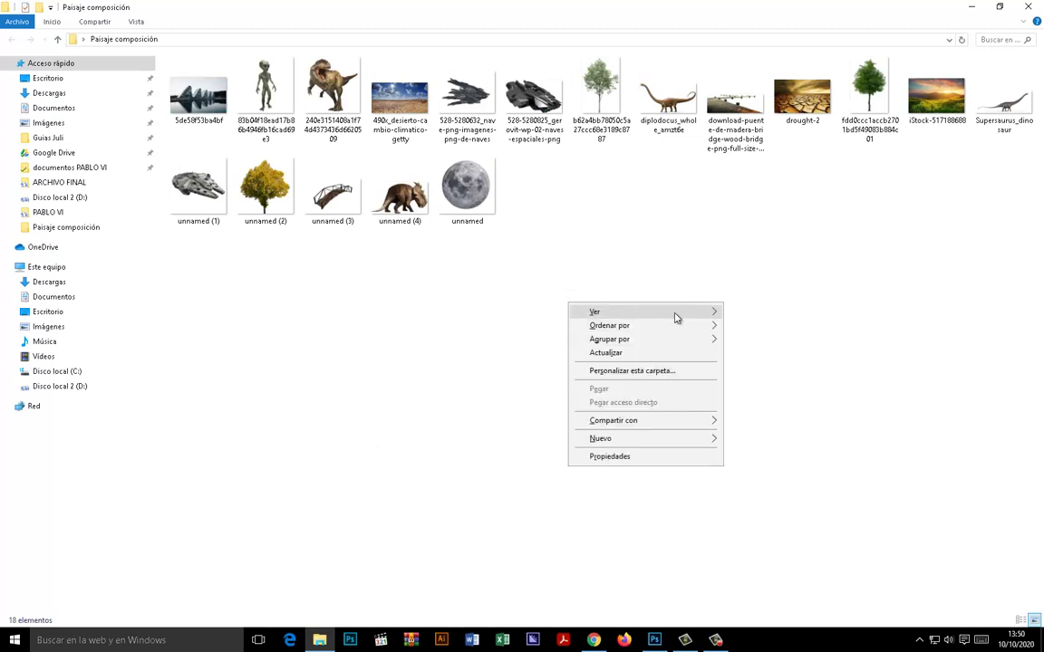
pyautogui.moveTo(616, 312)
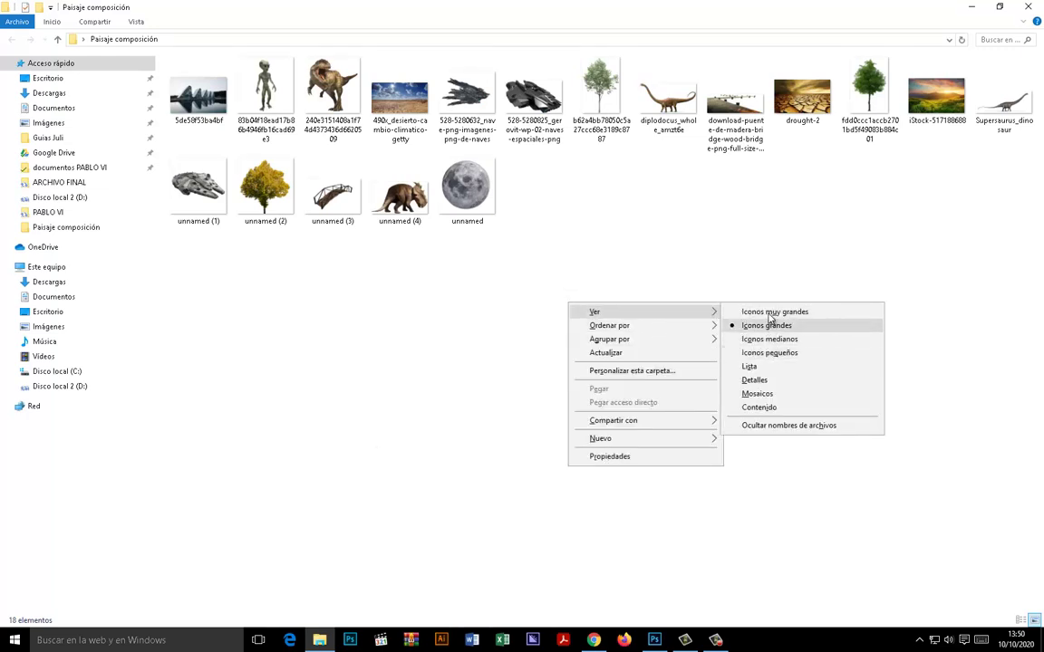
pyautogui.click(771, 313)
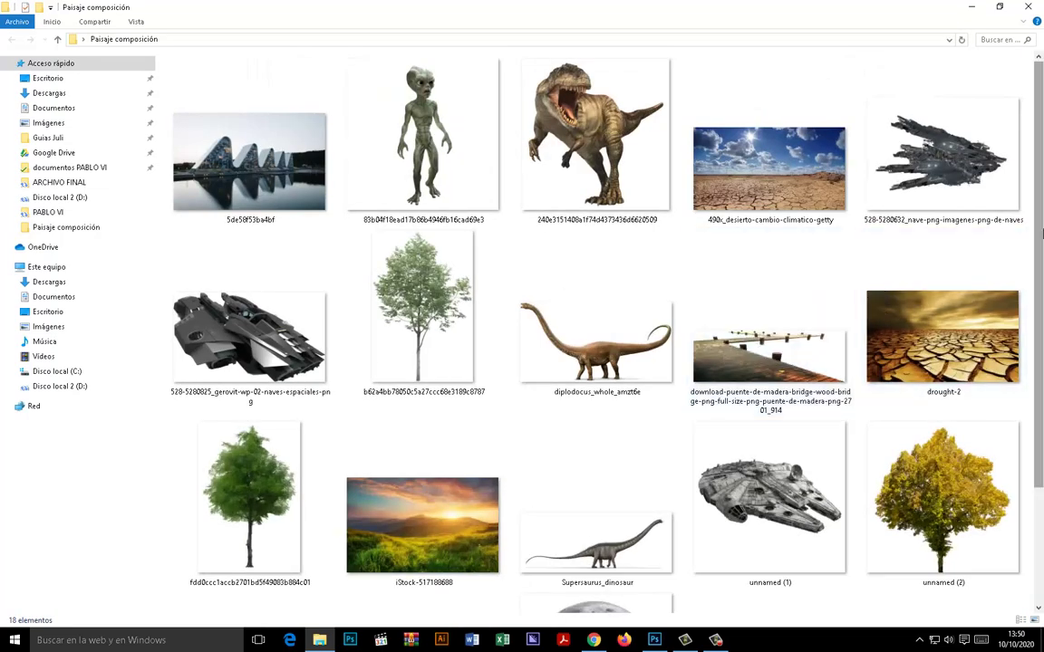
pyautogui.scroll(-3, 1042, 233)
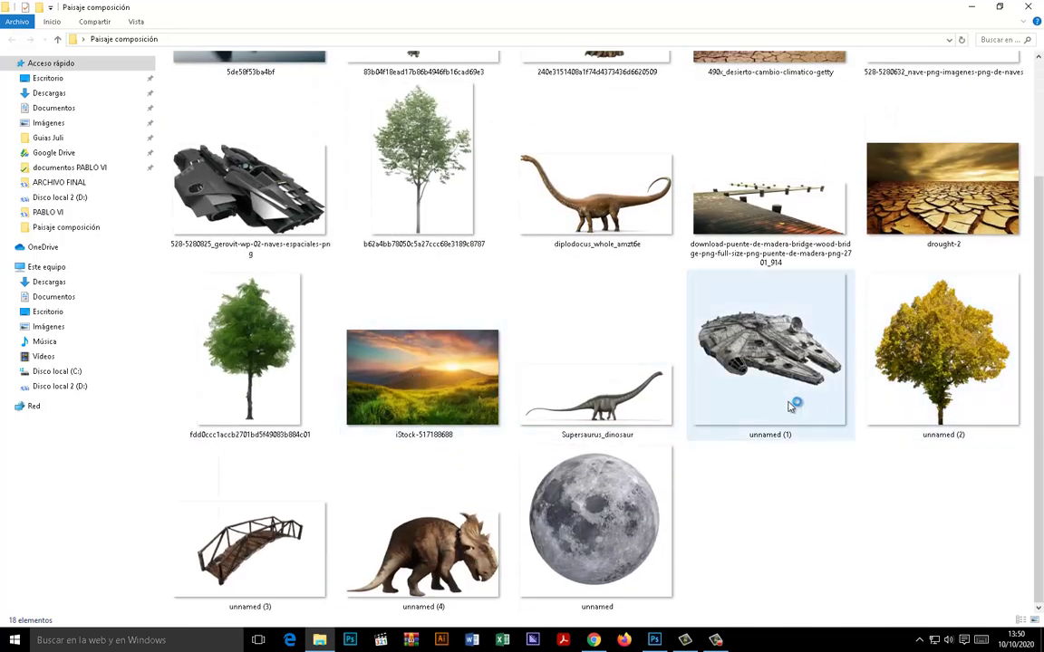
pyautogui.moveTo(770, 499)
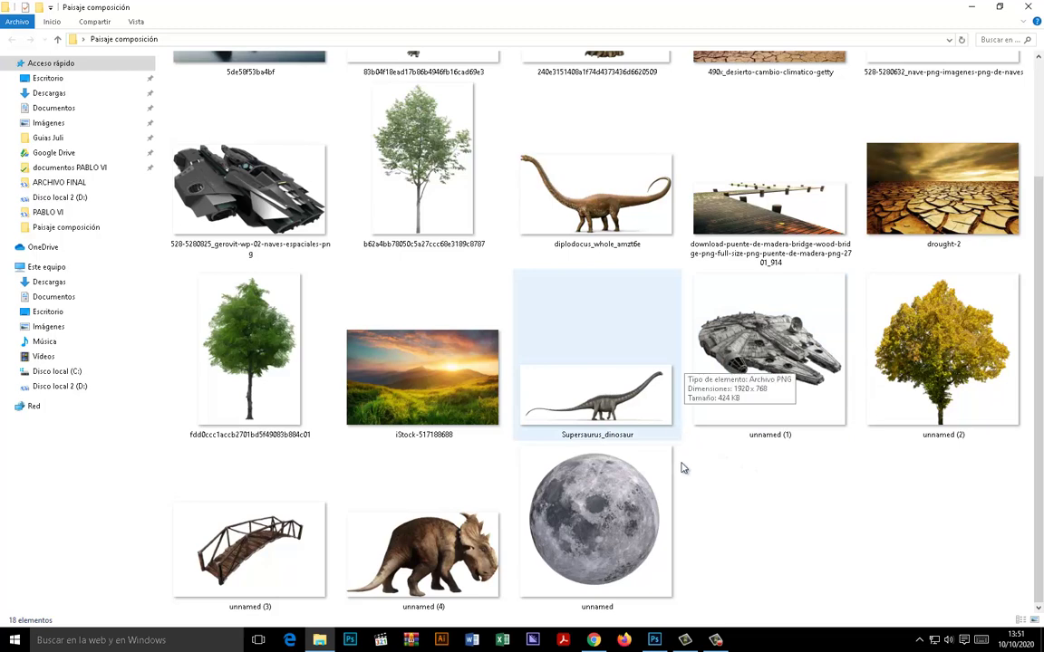
pyautogui.scroll(2, 1043, 243)
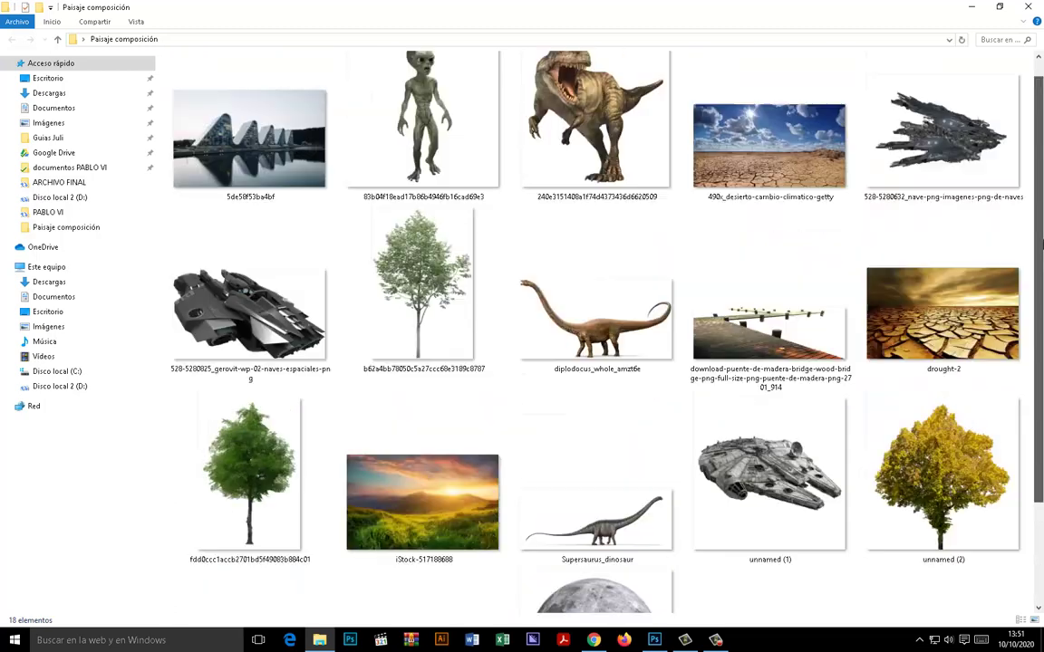
pyautogui.scroll(-2, 848, 445)
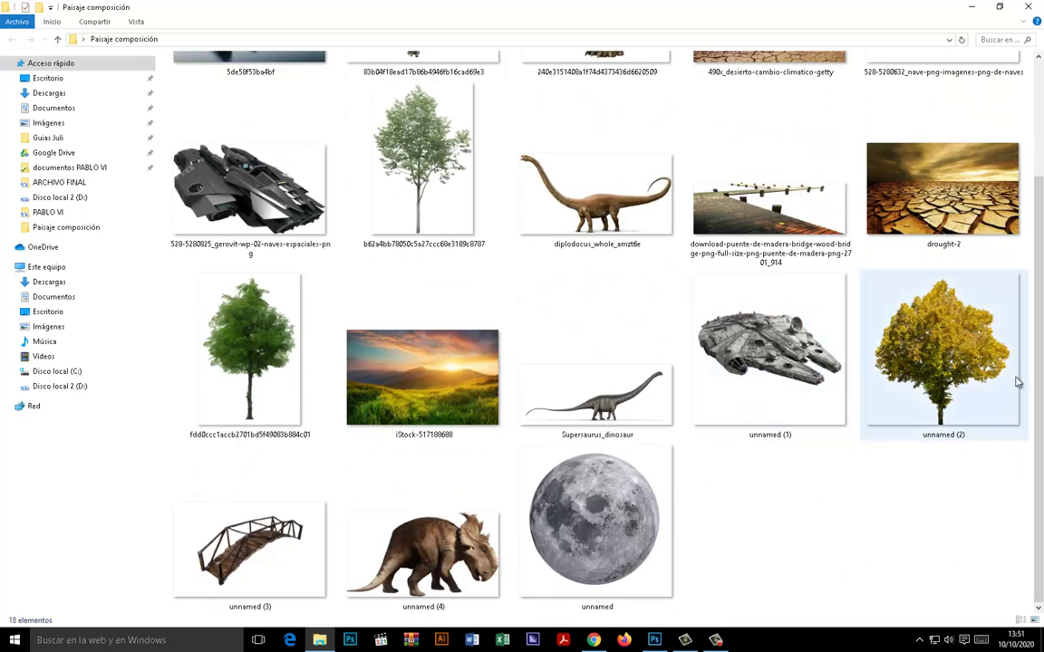
pyautogui.scroll(3, 1042, 192)
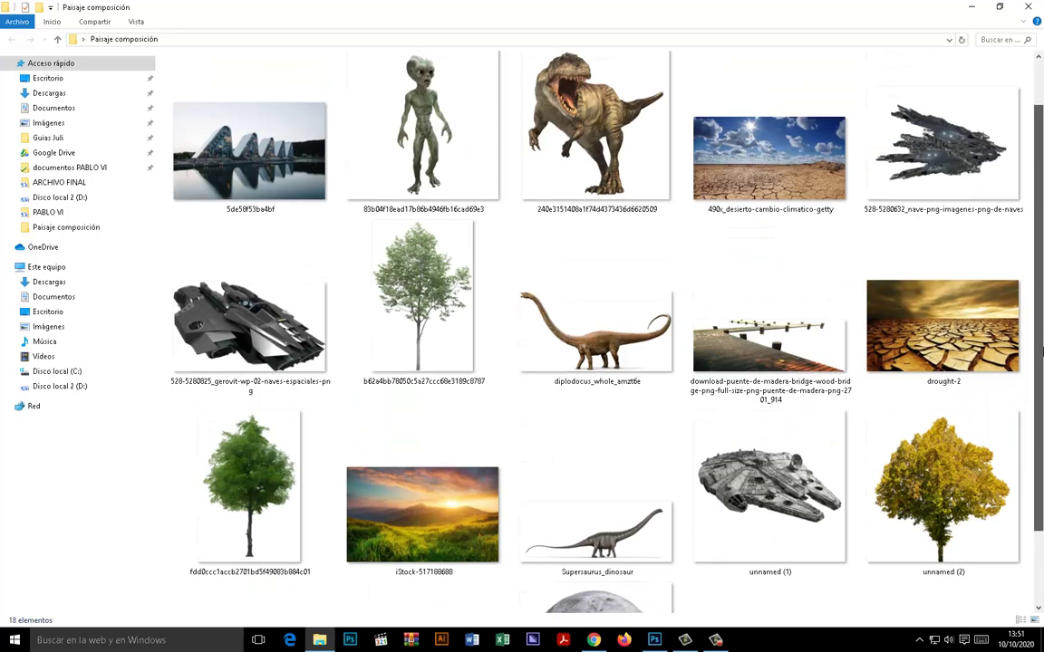
pyautogui.scroll(-3, 1042, 405)
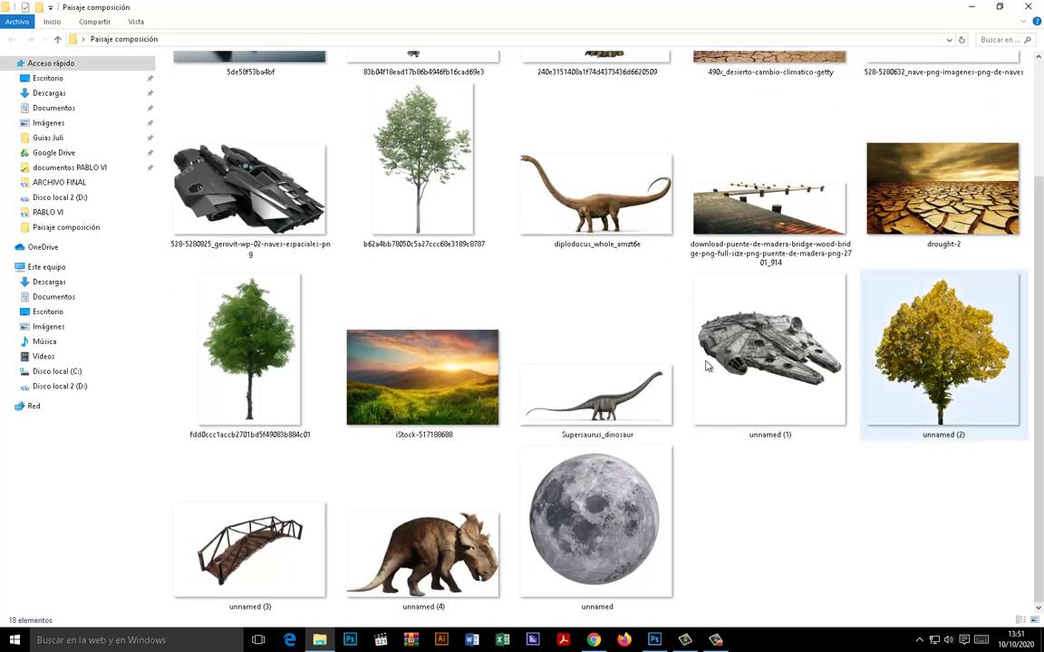
# Inspect the iStock-517188688 sunset image, deselect it, and bring Photoshop to the front.
pyautogui.click(443, 378)
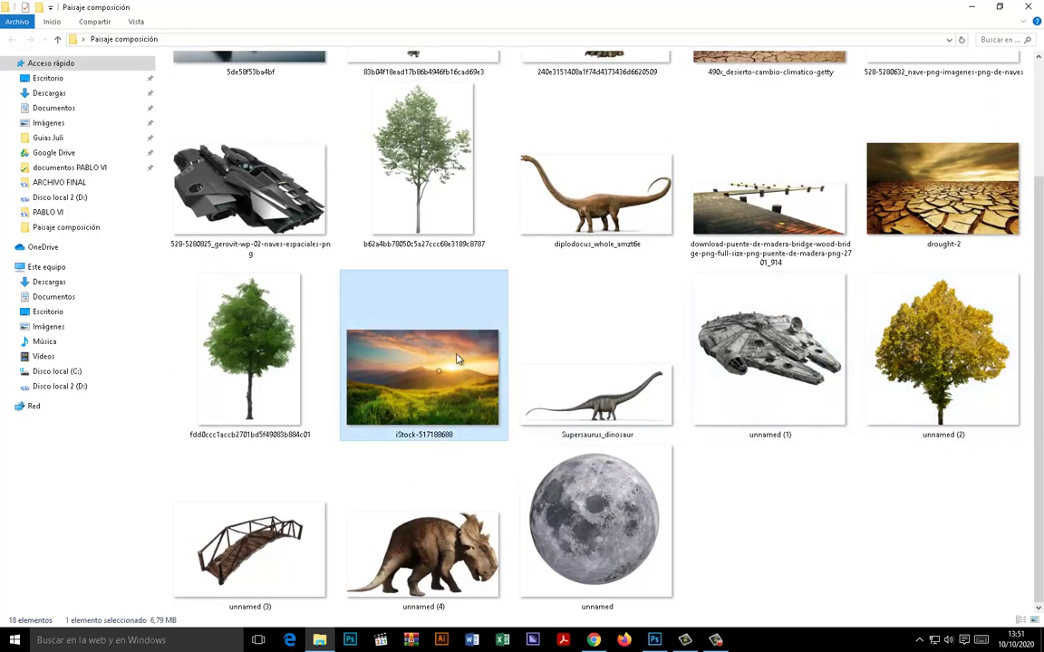
pyautogui.moveTo(422, 377)
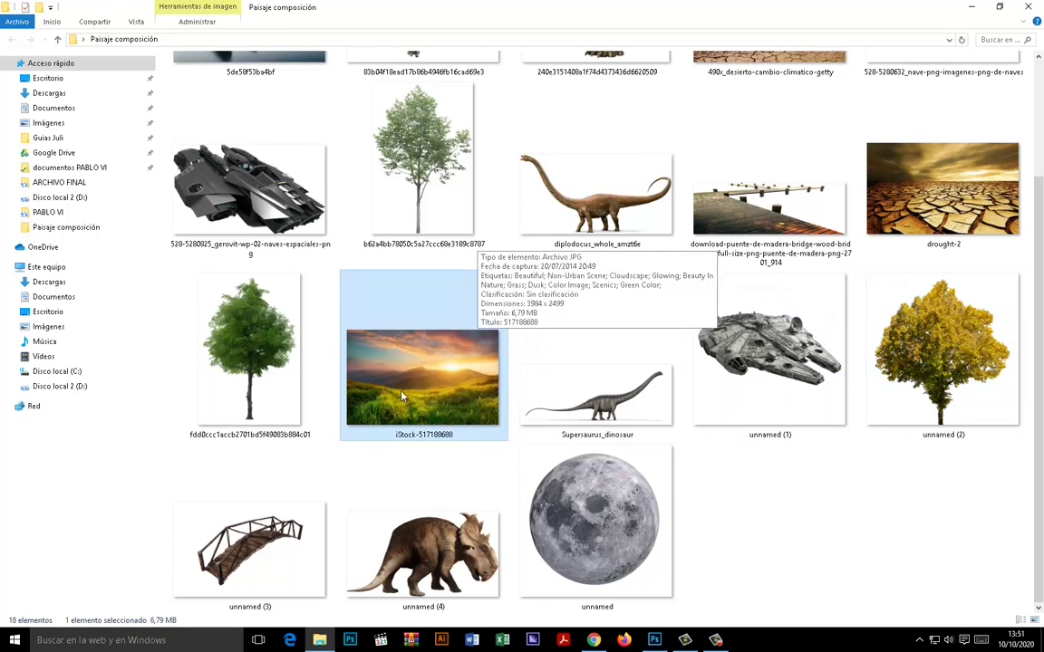
pyautogui.click(734, 487)
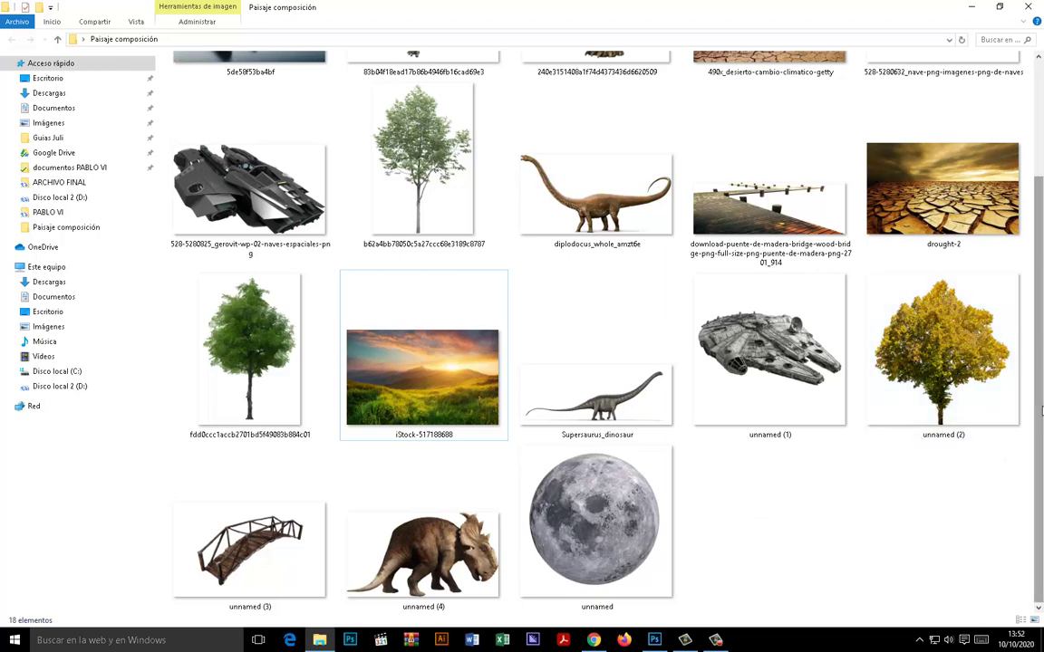
pyautogui.scroll(1, 1041, 313)
pyautogui.scroll(1, 1041, 313)
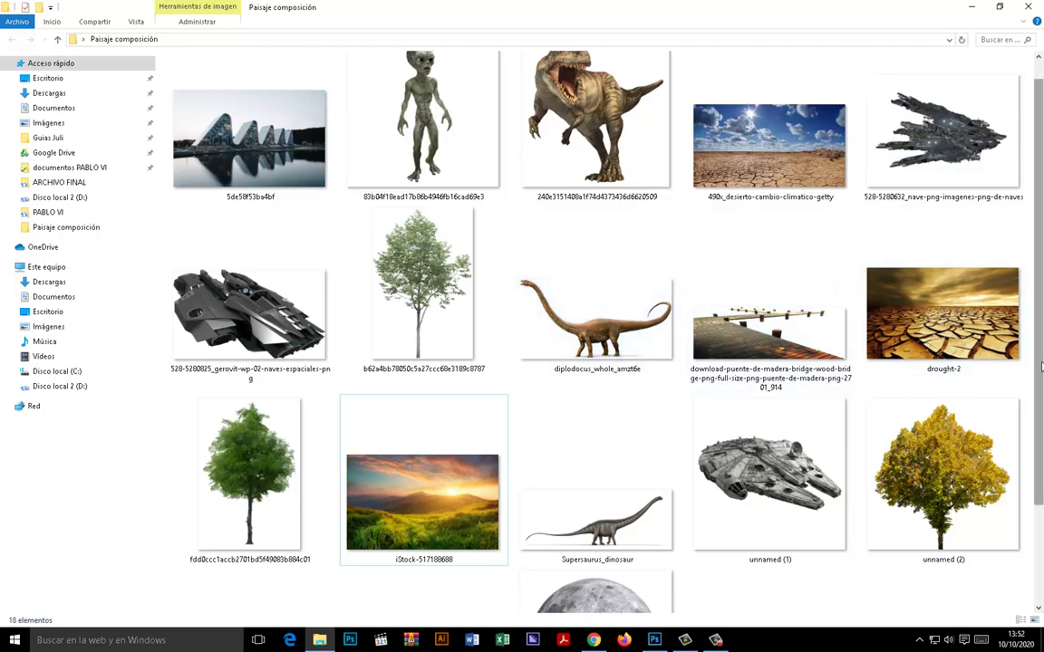
pyautogui.click(654, 641)
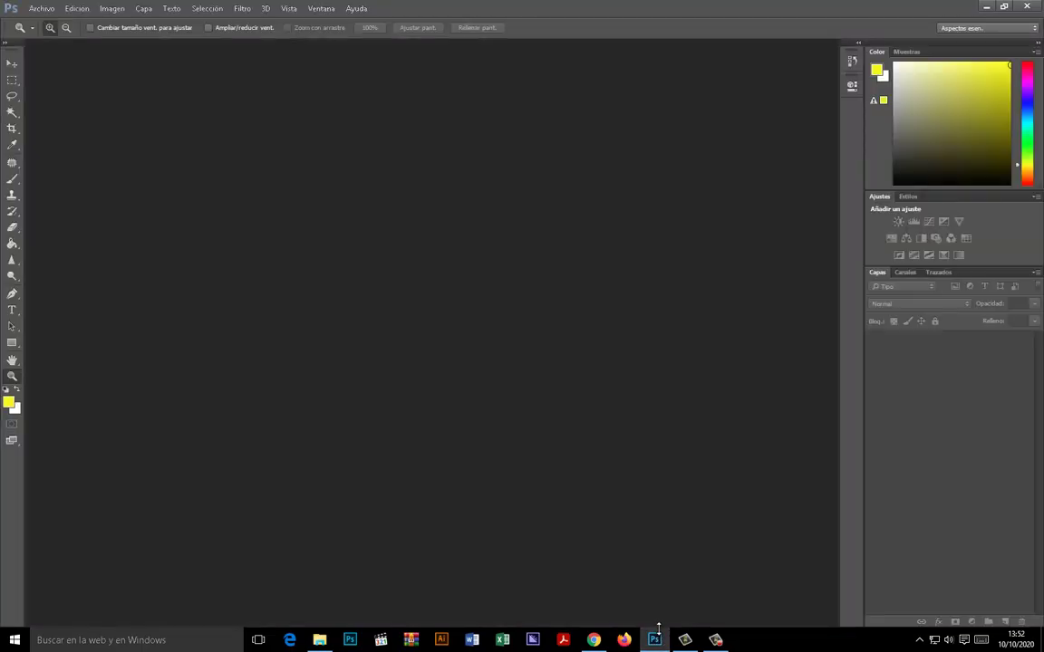
# Dismiss an accidental Open dialog and start a new blank document from the Archivo menu.
pyautogui.click(43, 9)
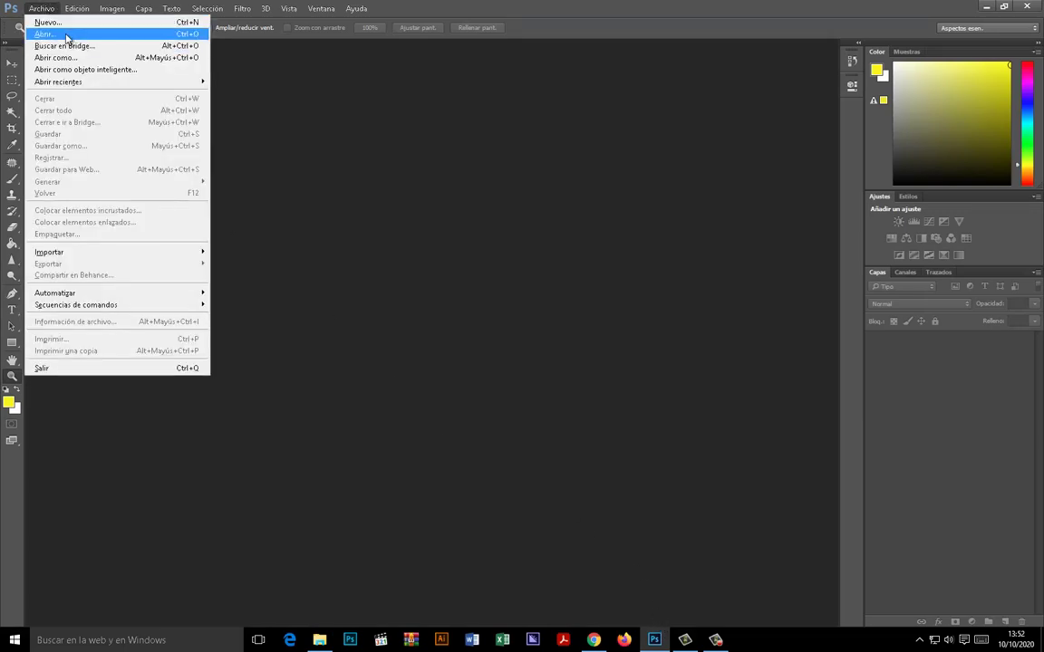
pyautogui.click(68, 32)
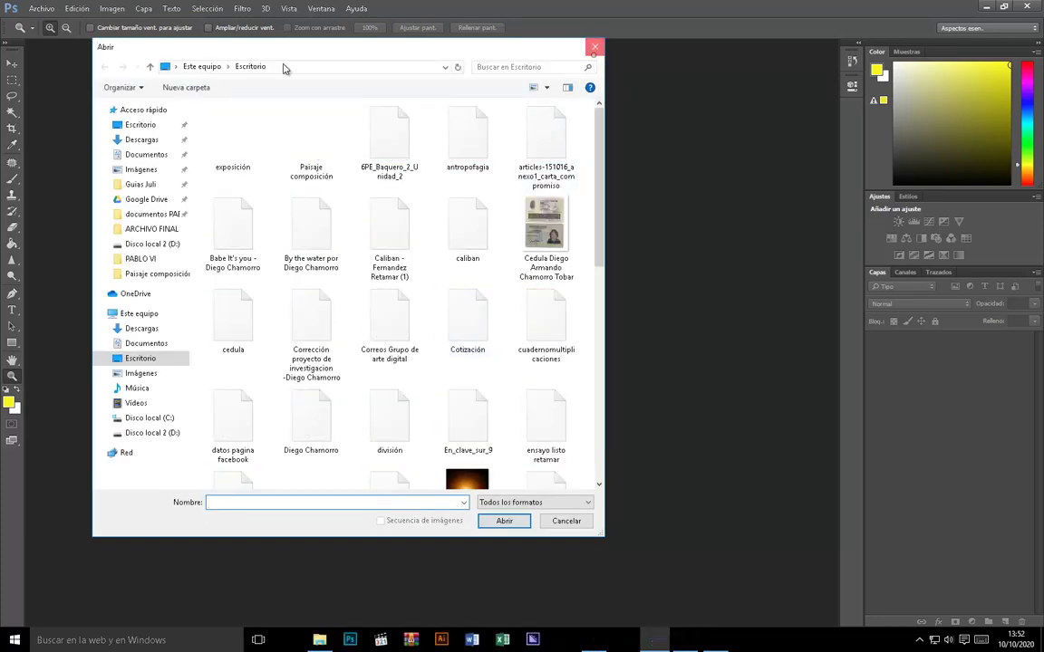
pyautogui.press('Escape')
pyautogui.click(40, 8)
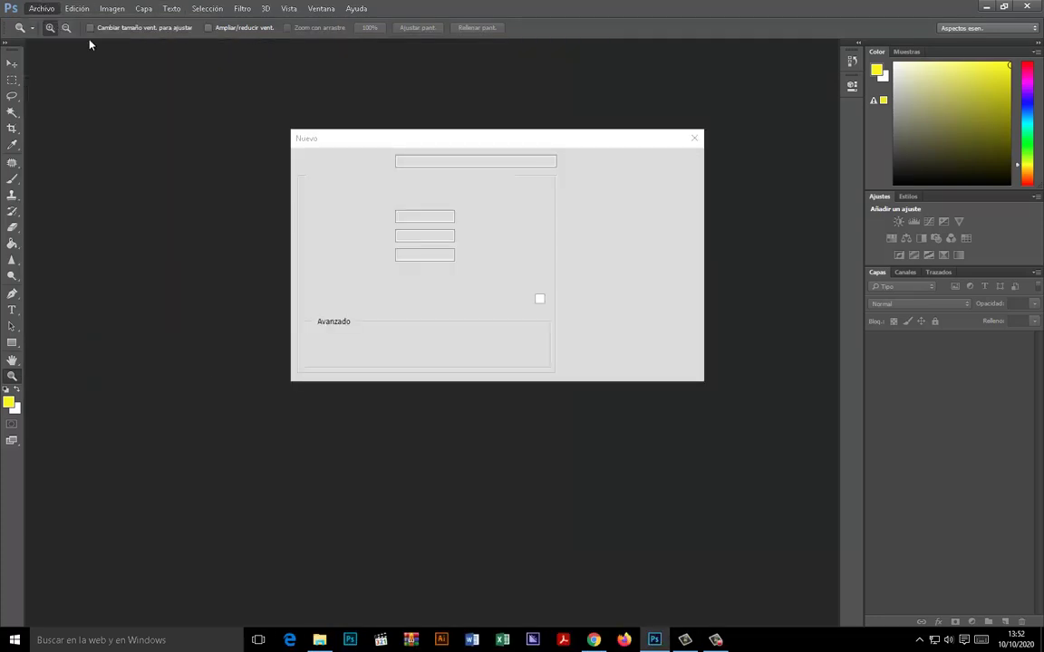
pyautogui.moveTo(471, 146); pyautogui.dragTo(534, 183)
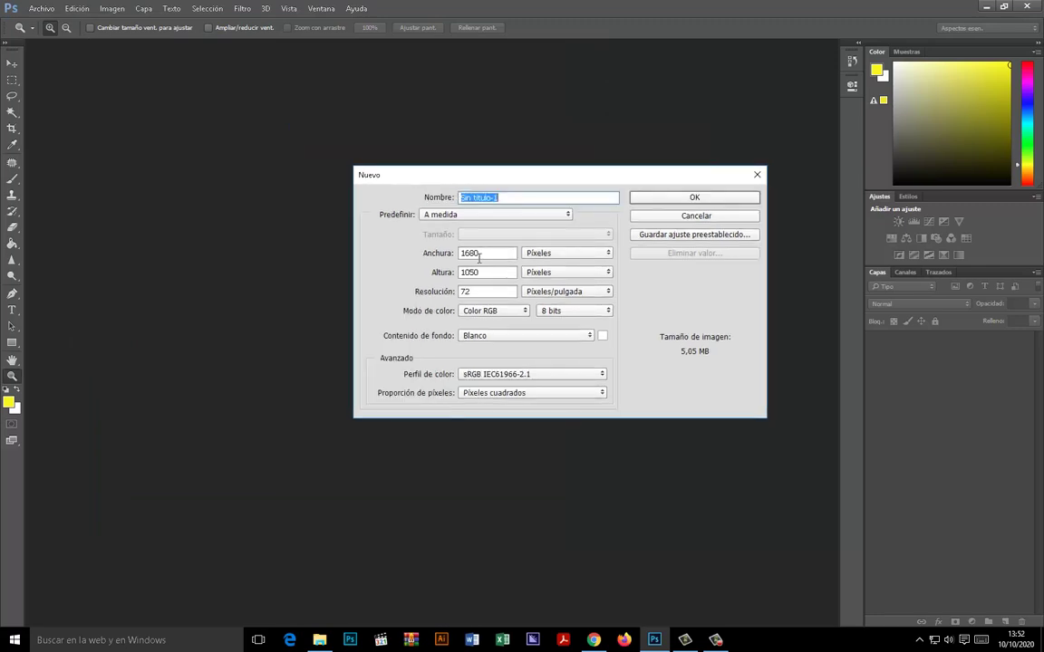
# Create the 1920 × 1080 px, 72 ppi document at 50% zoom, then return to File Explorer.
pyautogui.doubleClick(465, 254)
pyautogui.write('1')
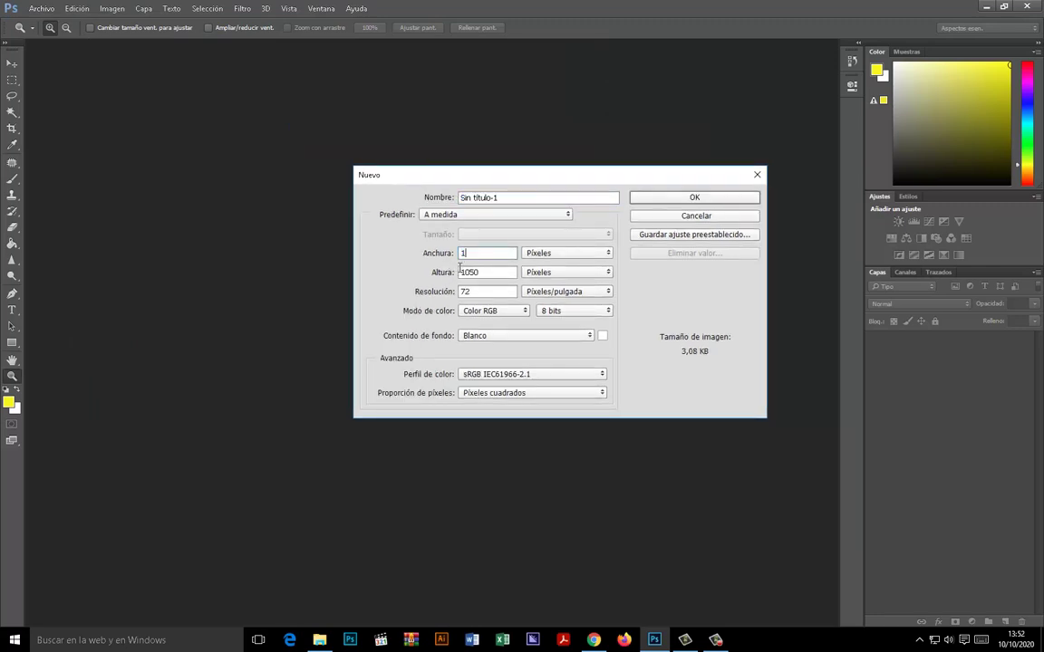
pyautogui.write('920')
pyautogui.doubleClick(492, 272)
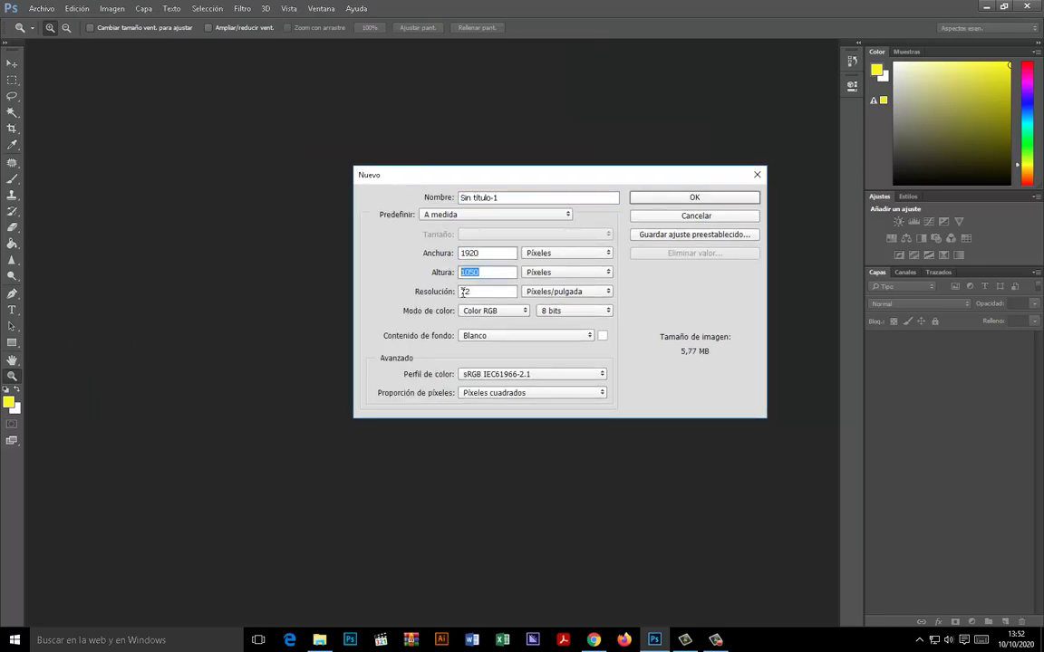
pyautogui.write('10')
pyautogui.write('1')
pyautogui.press('BackSpace')
pyautogui.write('80')
pyautogui.click(471, 290)
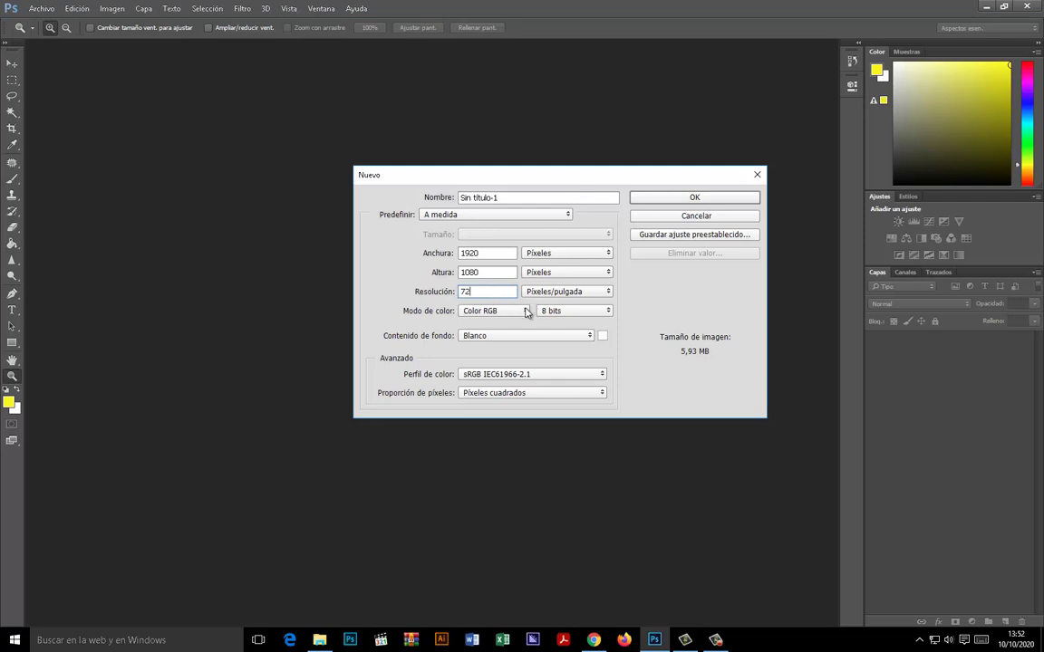
pyautogui.click(653, 198)
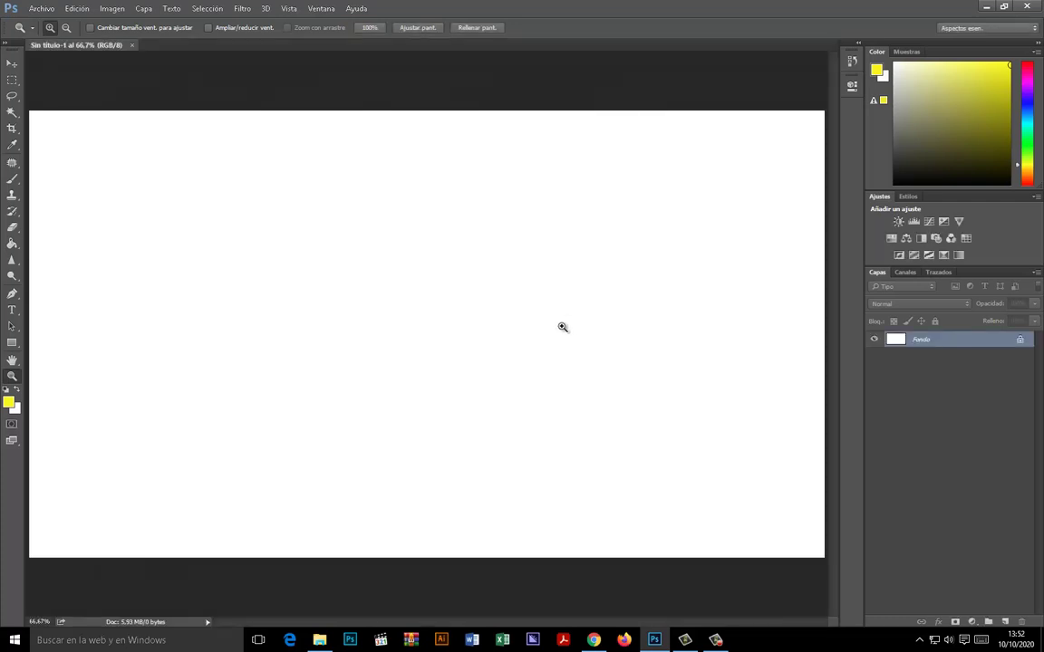
pyautogui.keyDown('alt'); pyautogui.click(566, 322); pyautogui.keyUp('alt')
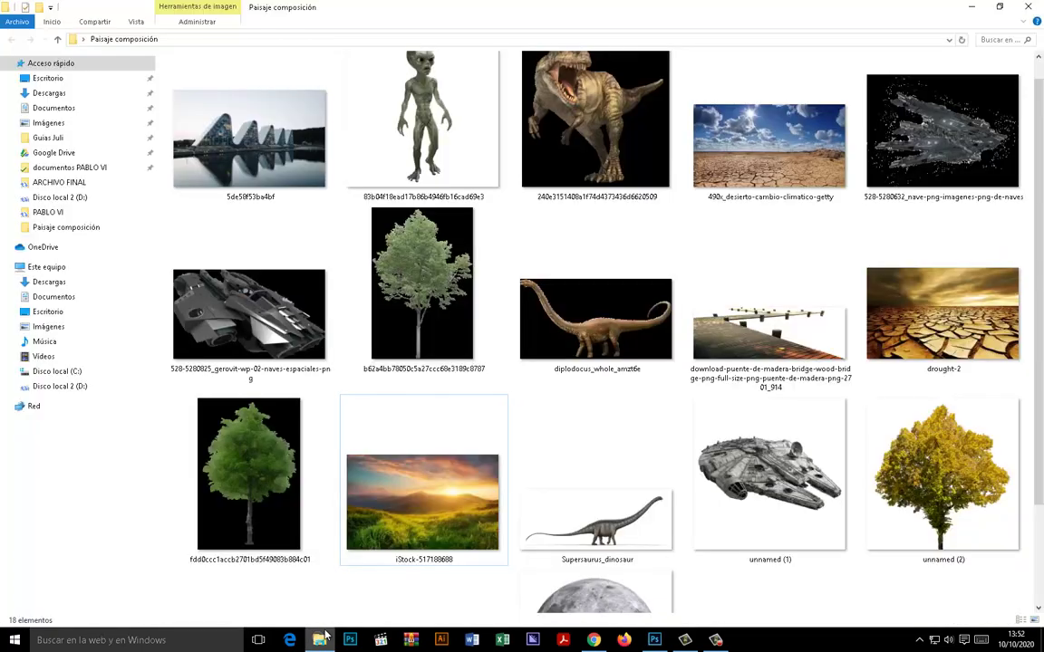
pyautogui.click(319, 640)
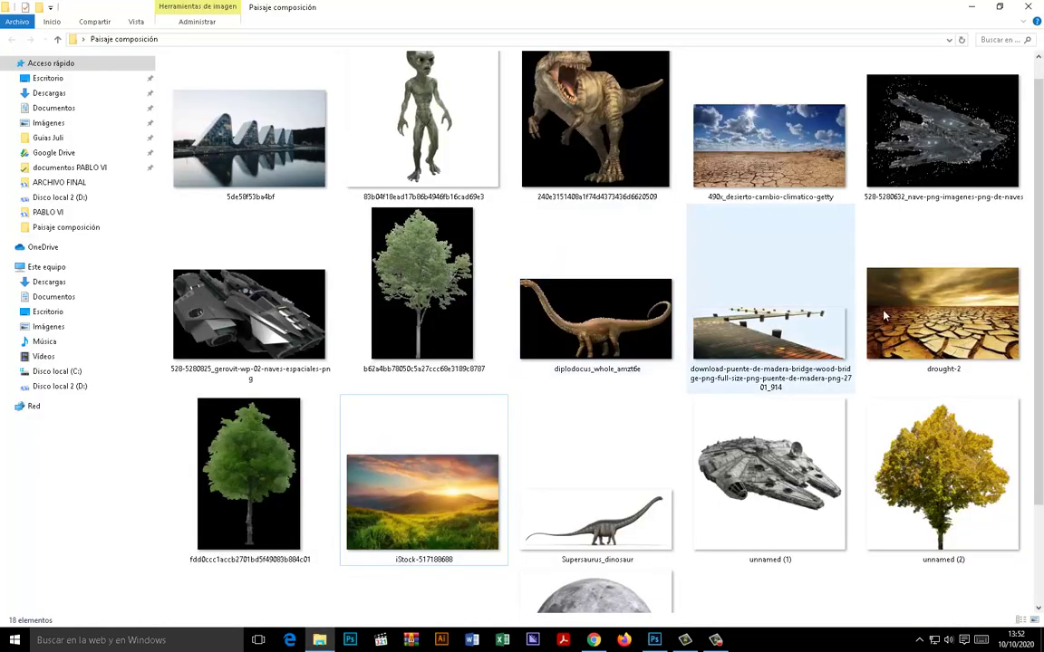
# Review the drought-2, desert, T-rex, tall tree and diplodocus images in the folder.
pyautogui.scroll(-3, 1042, 258)
pyautogui.scroll(3, 1042, 258)
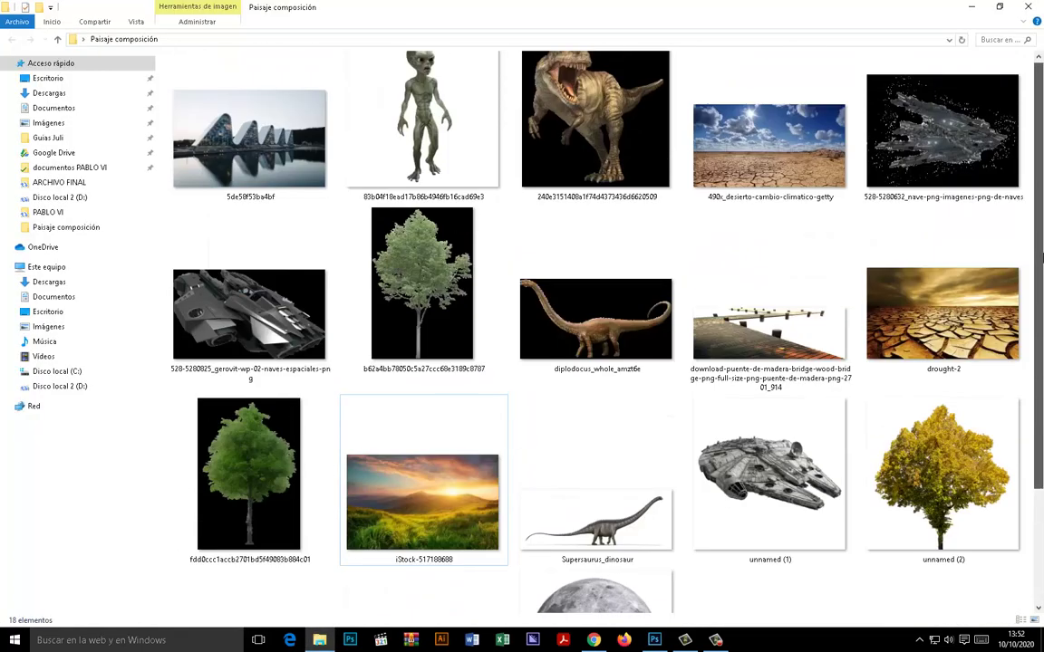
pyautogui.scroll(-3, 1042, 258)
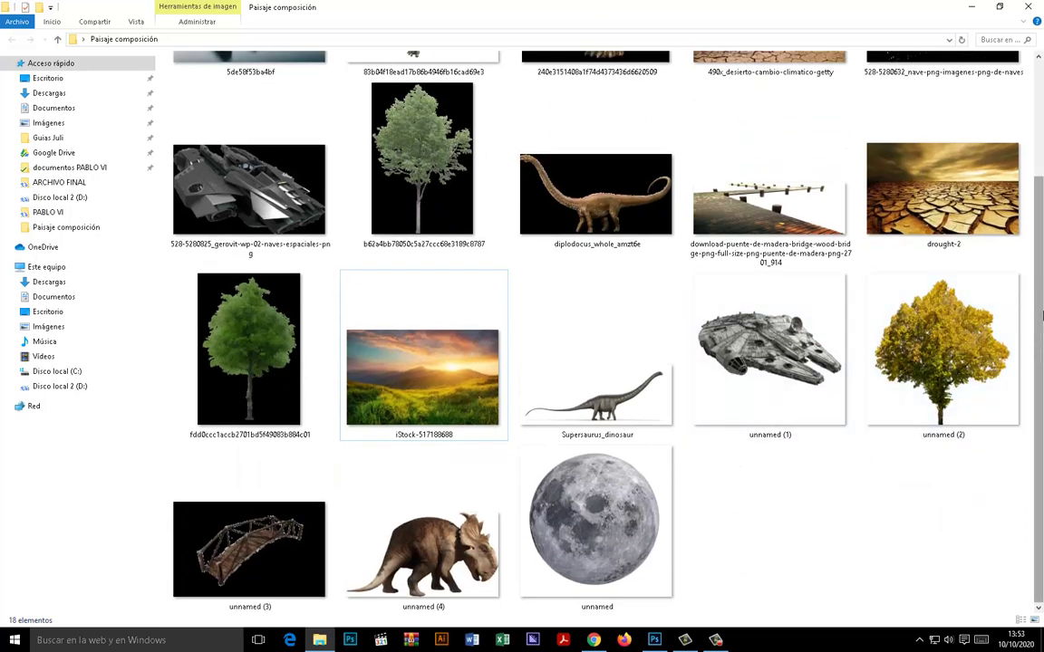
pyautogui.scroll(3, 1042, 314)
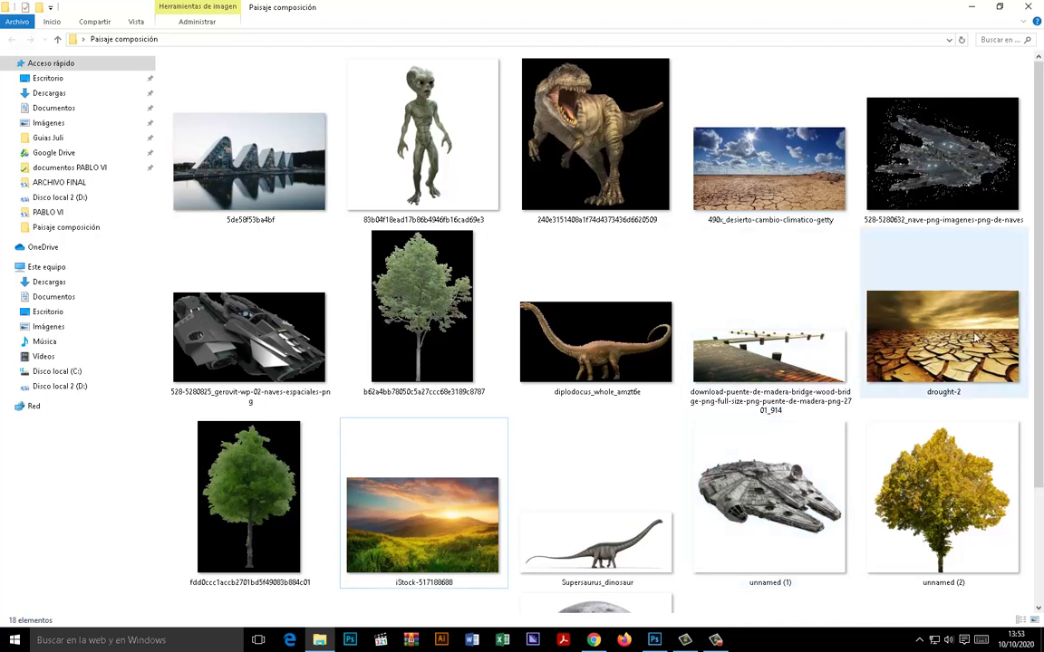
pyautogui.click(927, 339)
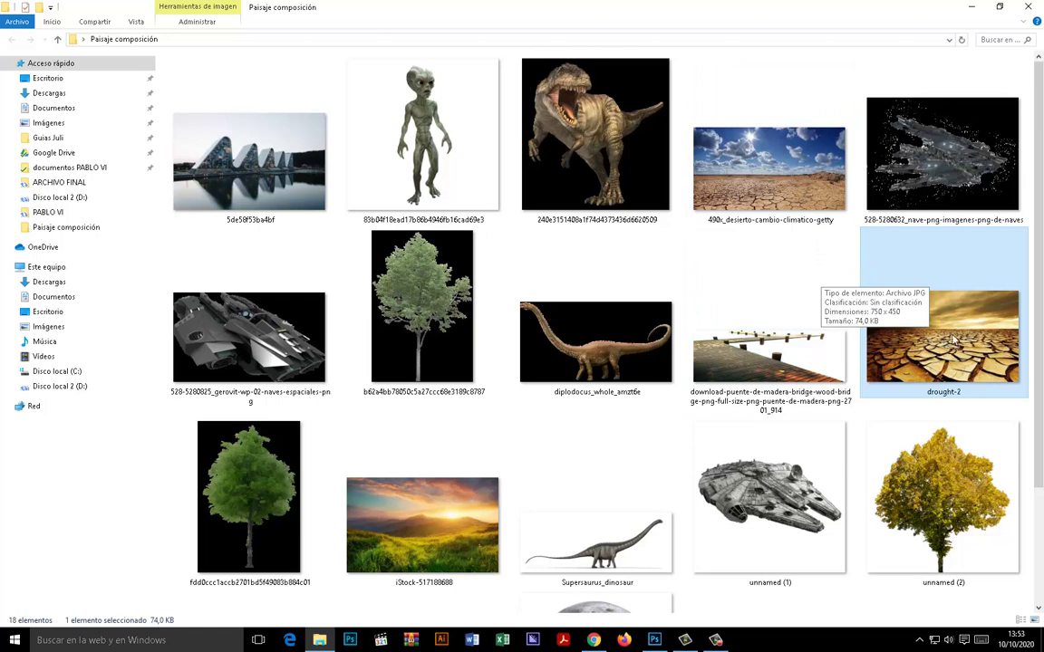
pyautogui.moveTo(942, 336)
pyautogui.click(786, 194)
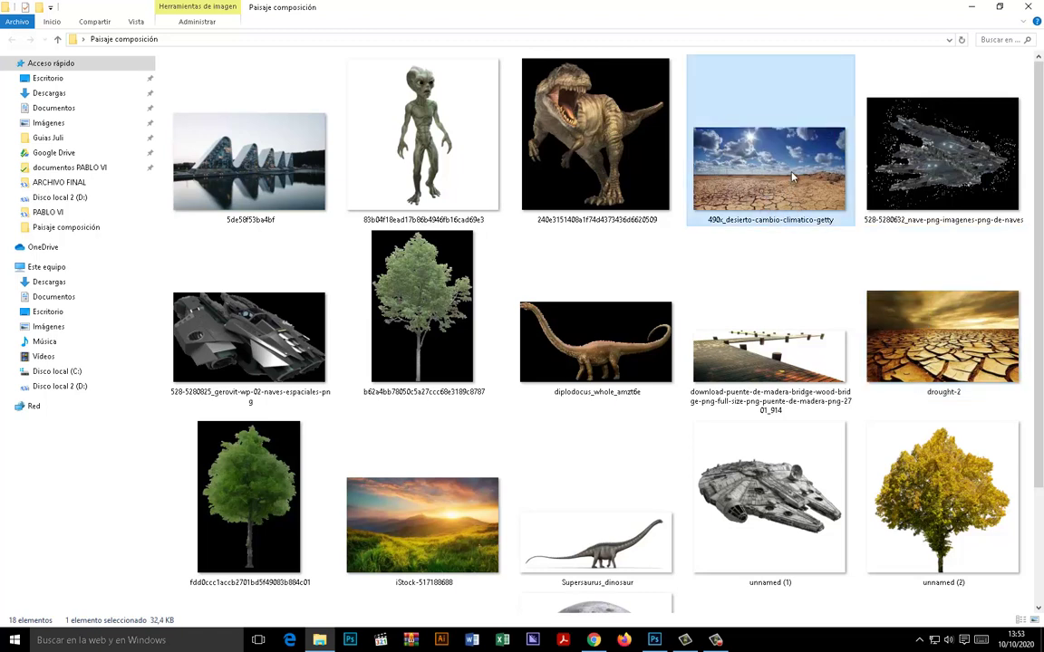
pyautogui.click(560, 140)
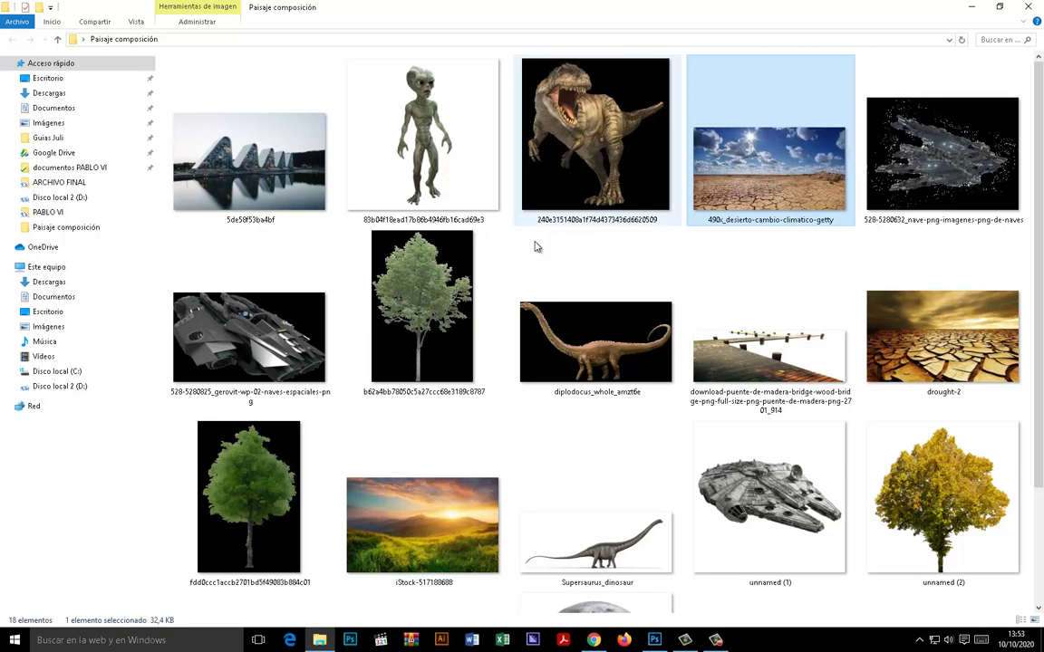
pyautogui.click(471, 313)
pyautogui.click(589, 358)
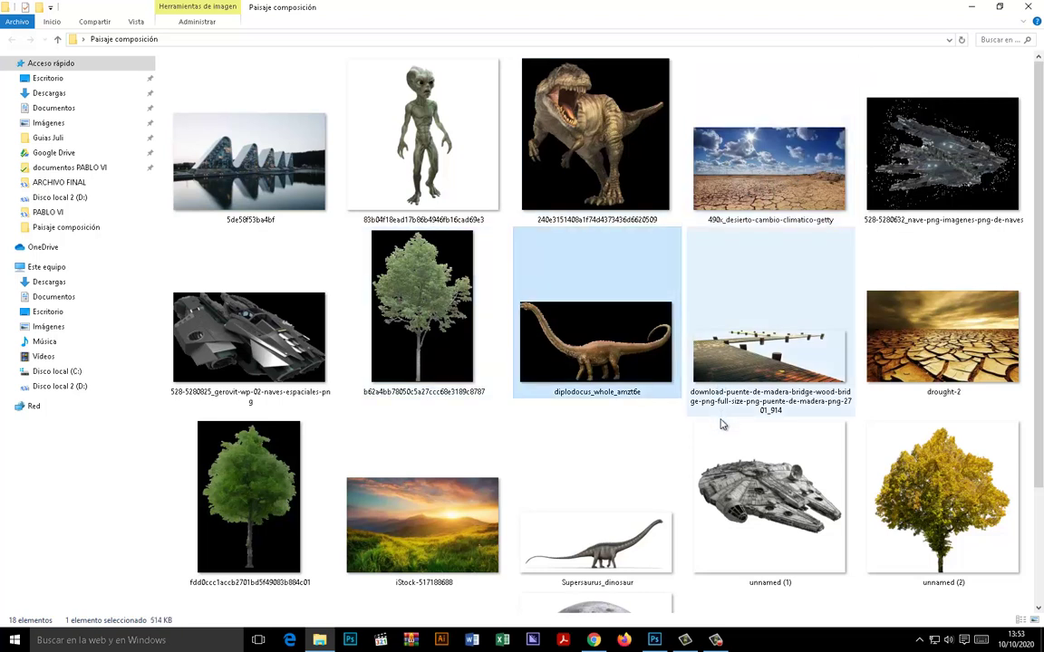
# Scroll down to check the triceratops and Supersaurus images, then clear the selection.
pyautogui.scroll(-1, 1040, 405)
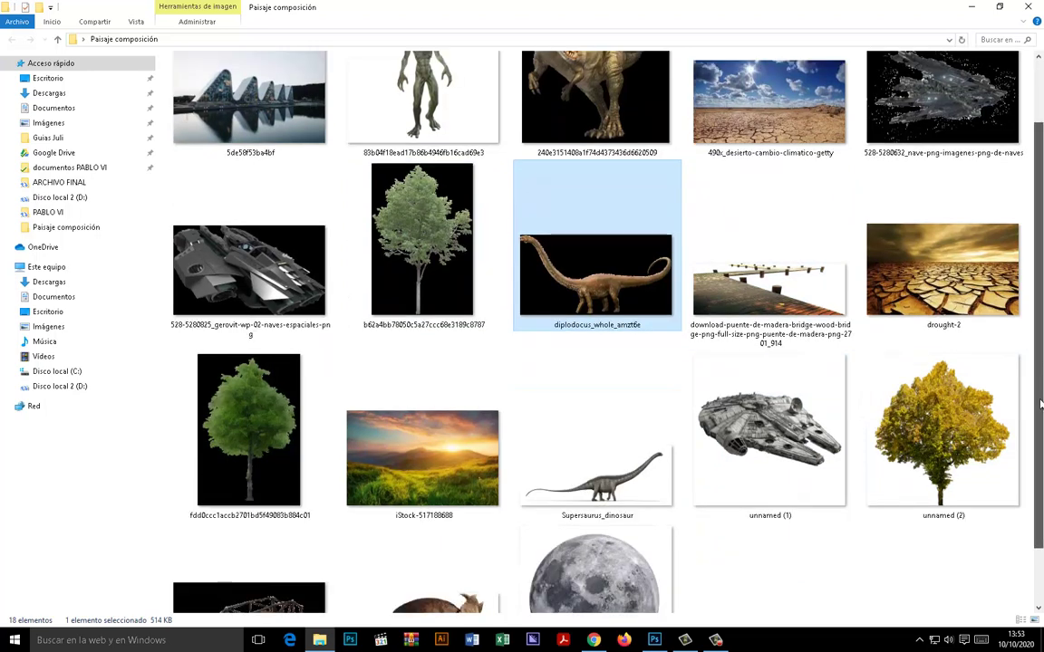
pyautogui.scroll(-1, 1040, 405)
pyautogui.click(493, 507)
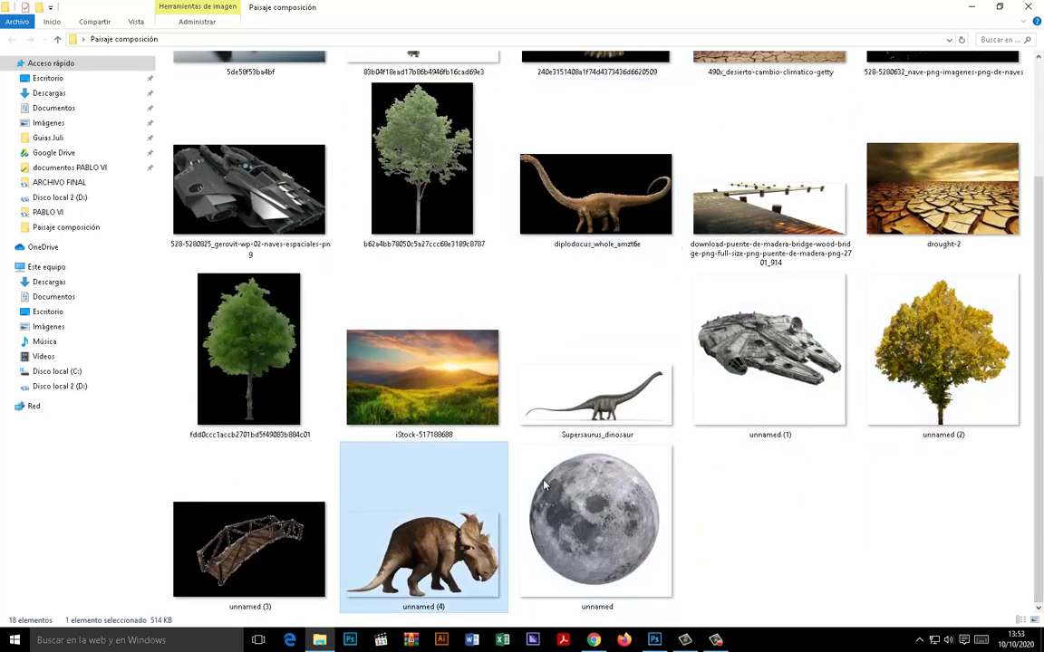
pyautogui.click(675, 433)
pyautogui.click(971, 464)
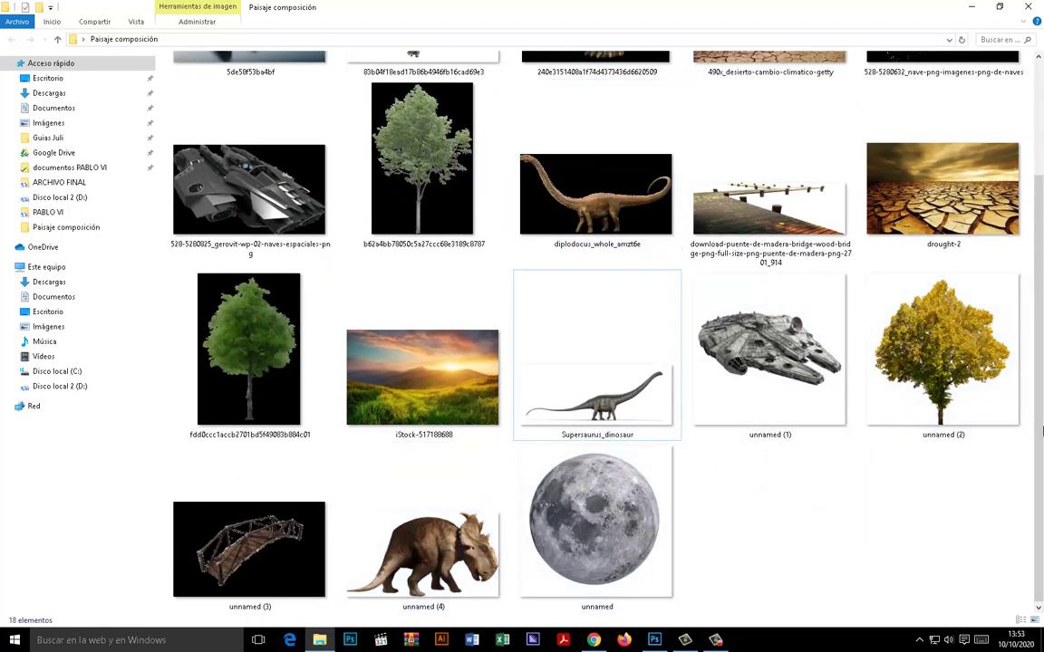
pyautogui.scroll(1, 1042, 431)
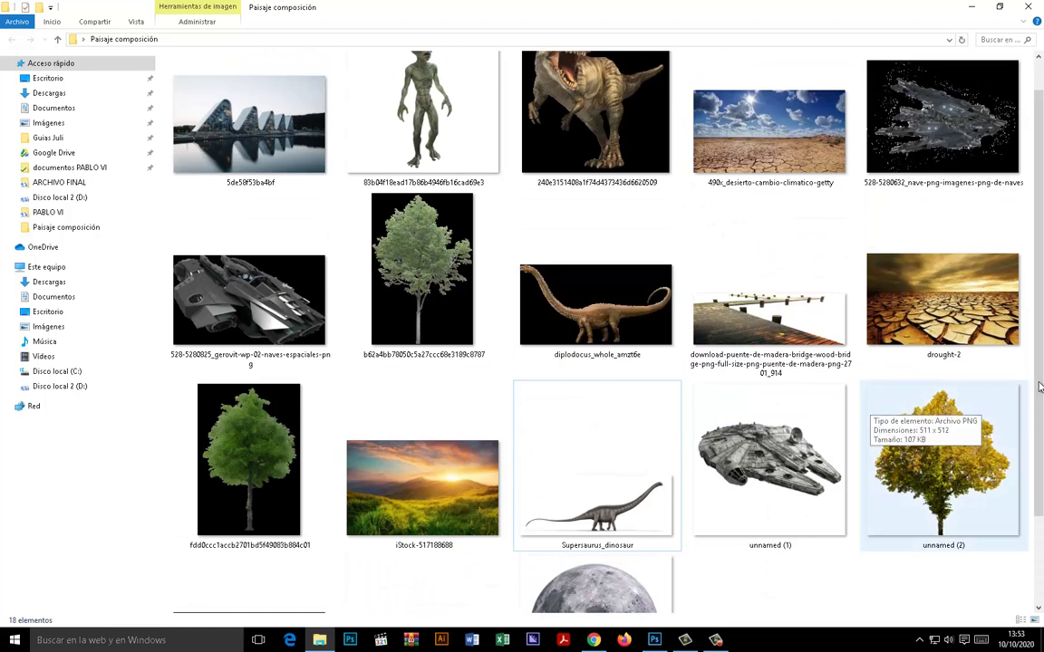
pyautogui.scroll(-1, 927, 508)
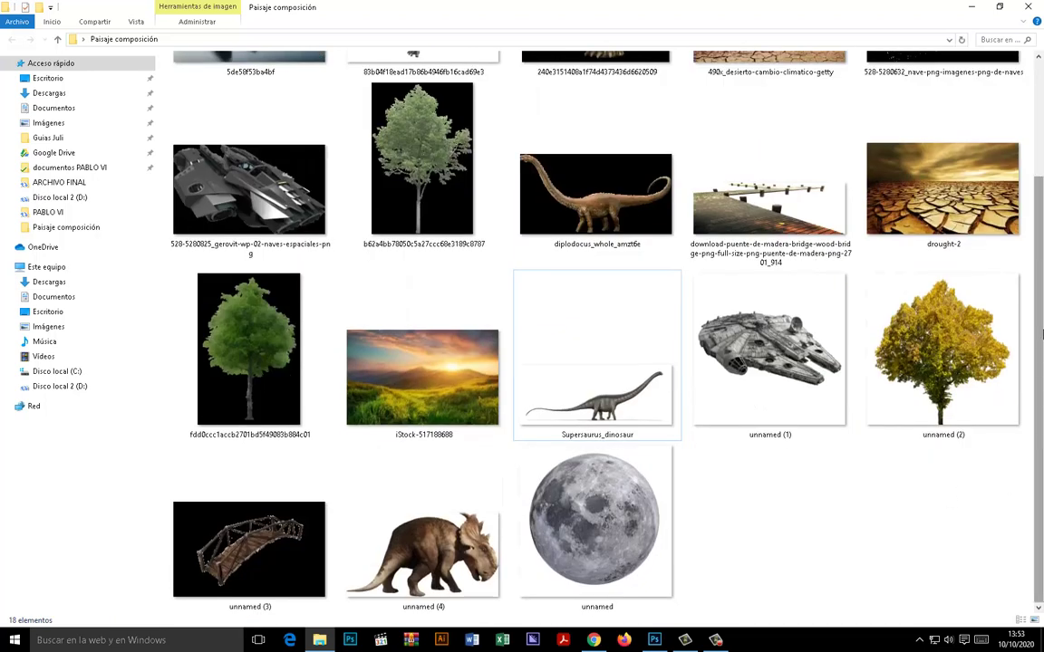
pyautogui.moveTo(1040, 450); pyautogui.dragTo(1040, 322)
pyautogui.scroll(-2, 1042, 339)
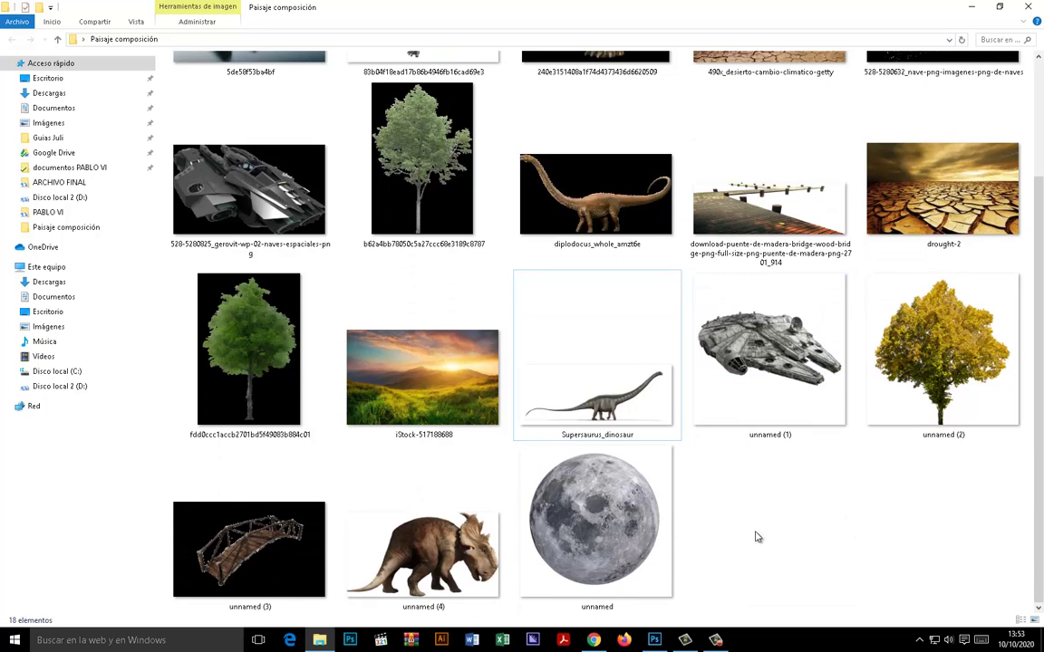
pyautogui.scroll(2, 853, 477)
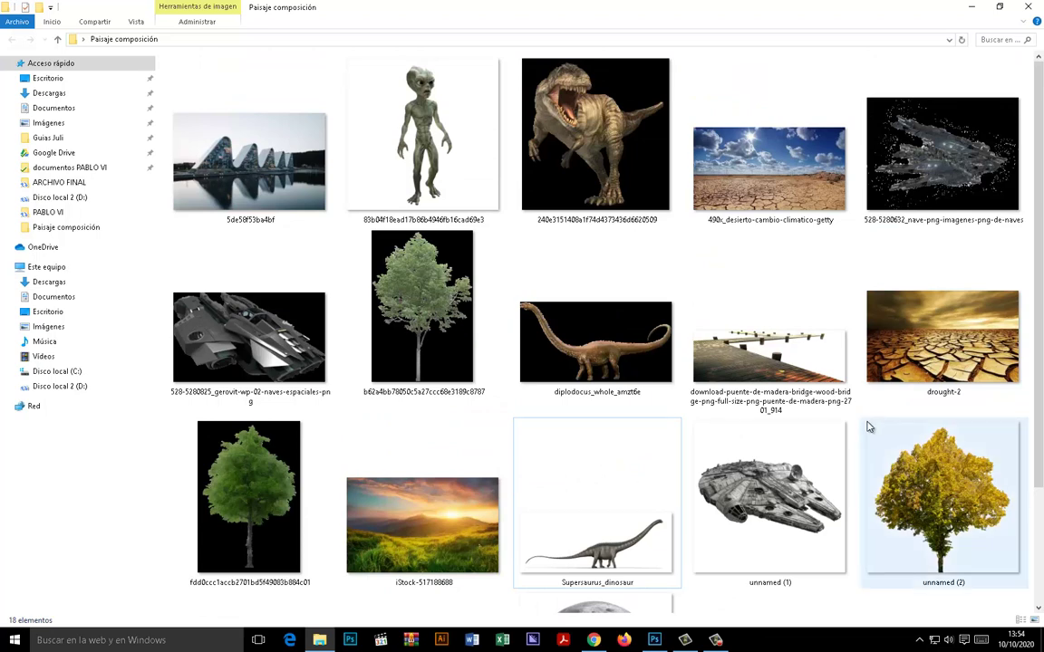
pyautogui.scroll(-1, 1041, 349)
pyautogui.scroll(-1, 1040, 349)
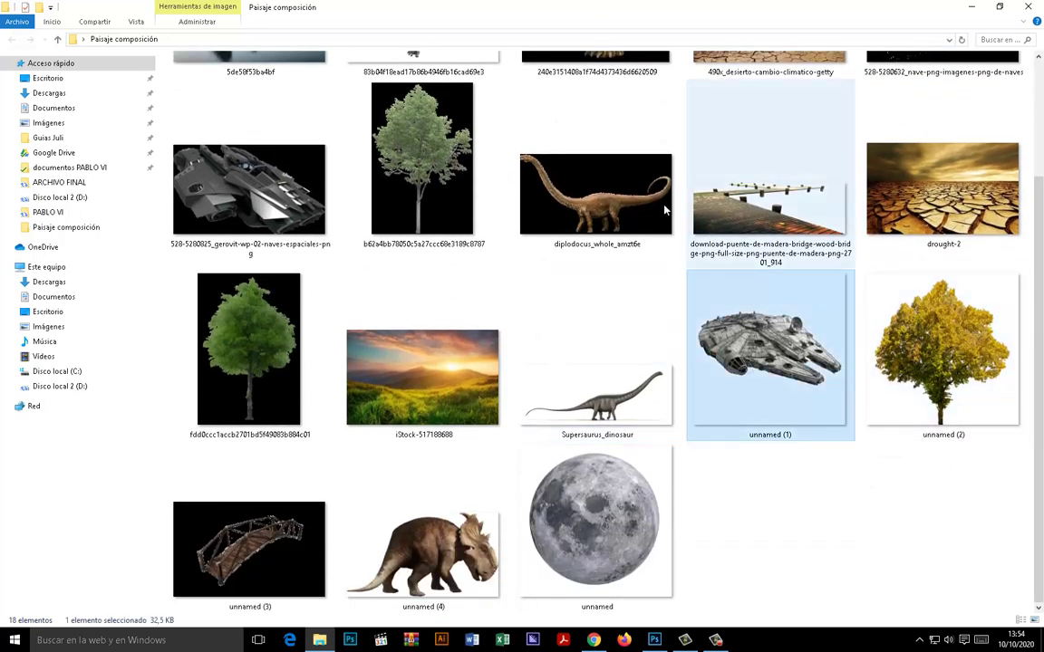
# Check the moon, iStock-517188688 sunset and yellow tree images for the composition.
pyautogui.click(515, 484)
pyautogui.click(384, 355)
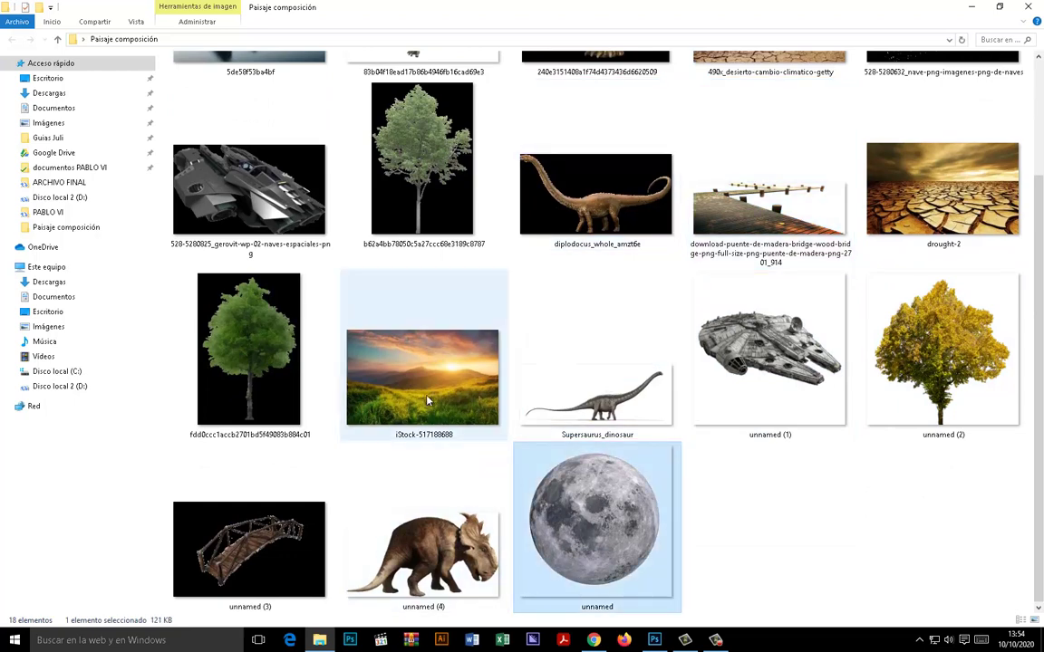
pyautogui.click(939, 426)
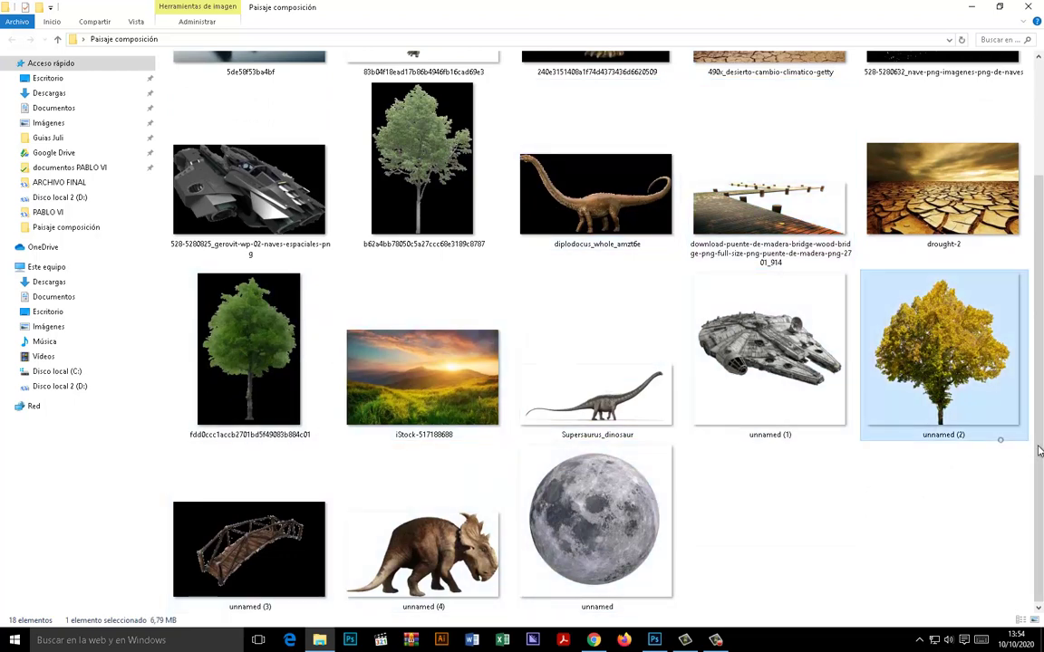
pyautogui.scroll(2, 1042, 302)
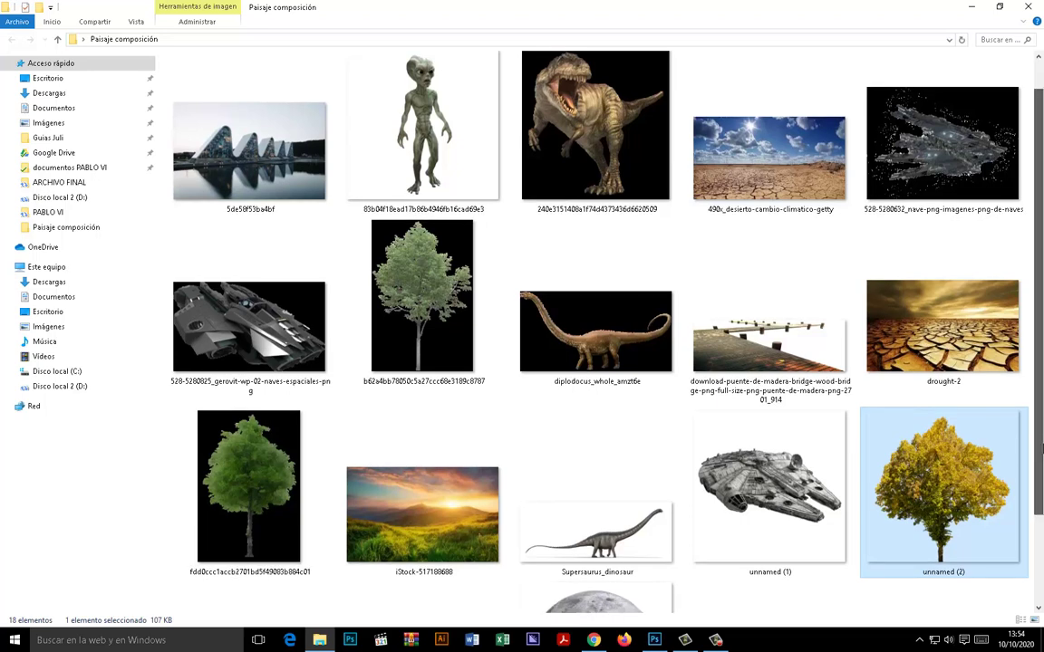
pyautogui.scroll(-2, 933, 524)
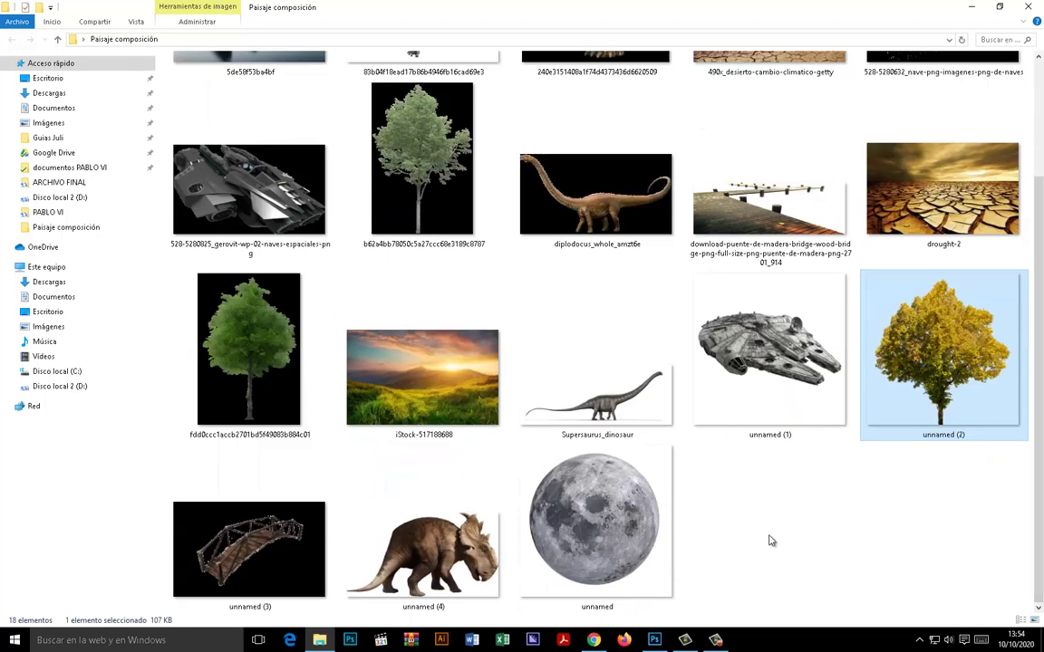
pyautogui.scroll(2, 1042, 283)
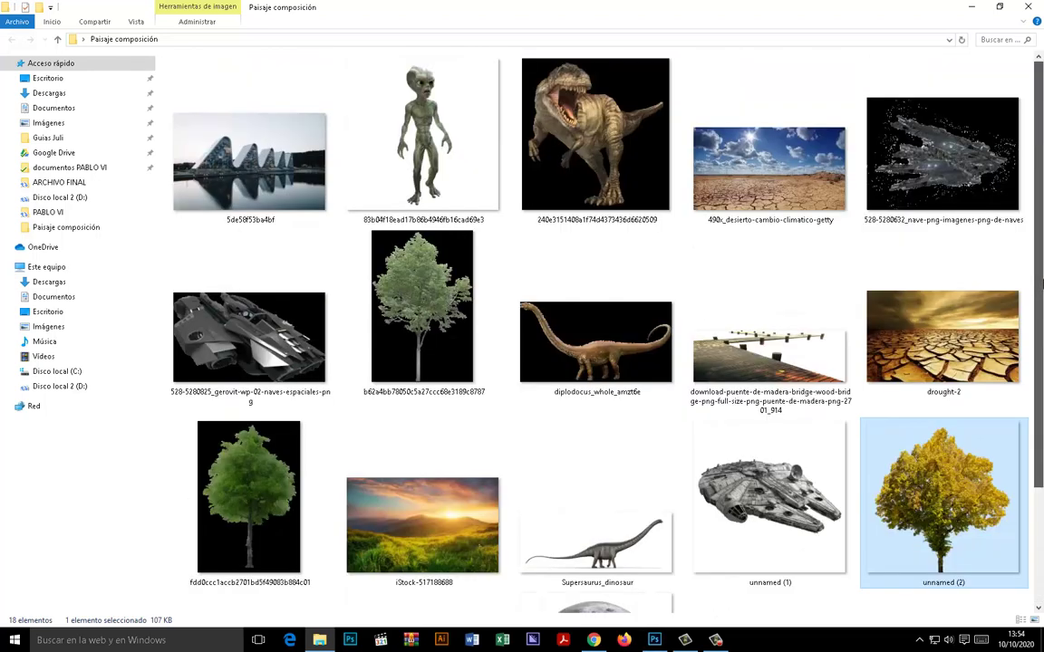
pyautogui.scroll(-2, 1042, 419)
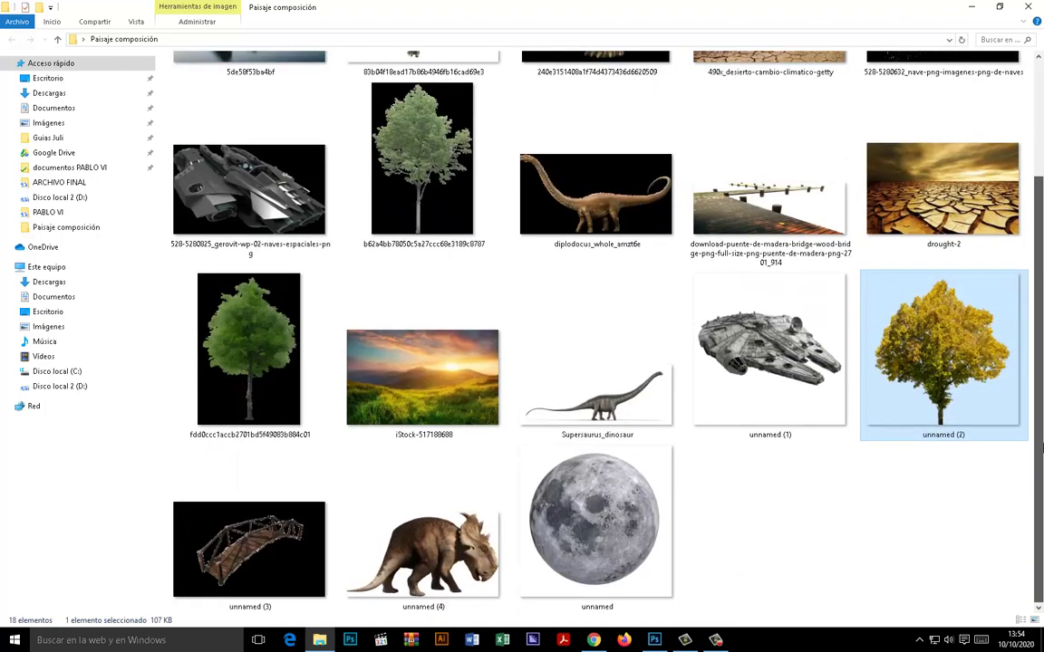
pyautogui.scroll(2, 1042, 446)
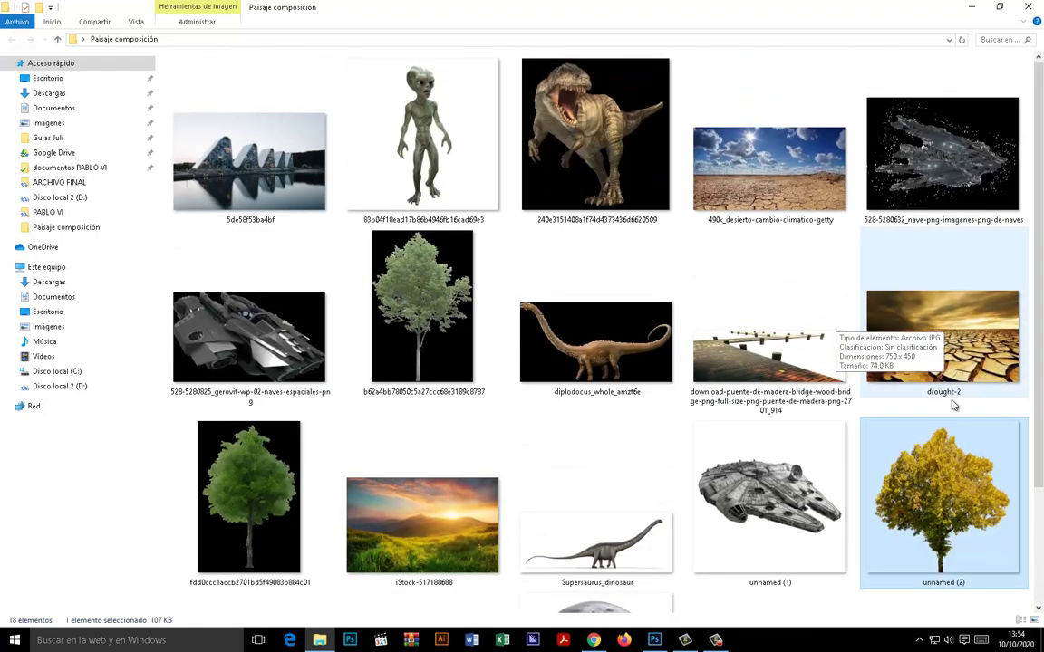
pyautogui.scroll(-2, 1042, 323)
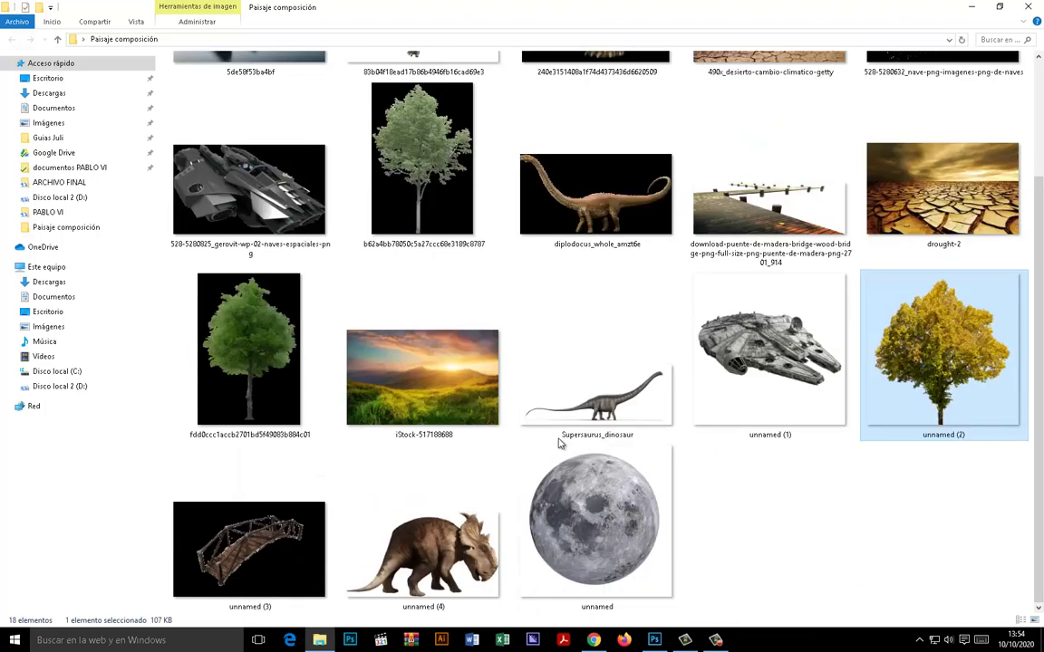
# Scale the sunset photo to about 202%, nudge it down to cover the canvas, and commit.
pyautogui.moveTo(382, 339)
pyautogui.mouseDown()
pyautogui.moveTo(654, 639)
pyautogui.moveTo(453, 333)
pyautogui.mouseUp()
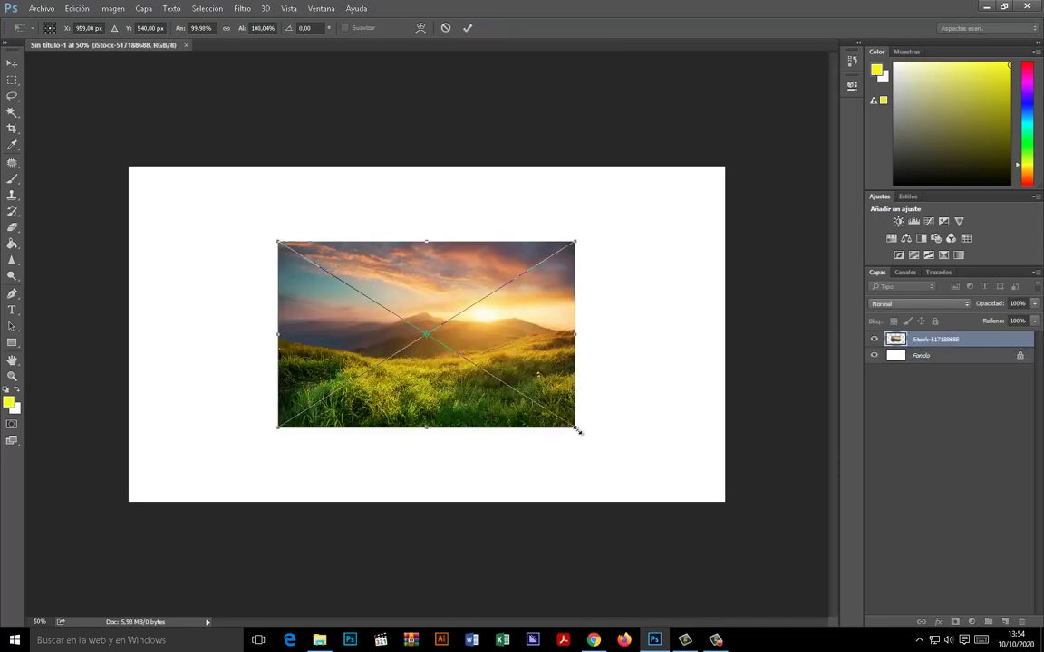
pyautogui.moveTo(583, 433); pyautogui.dragTo(725, 520)
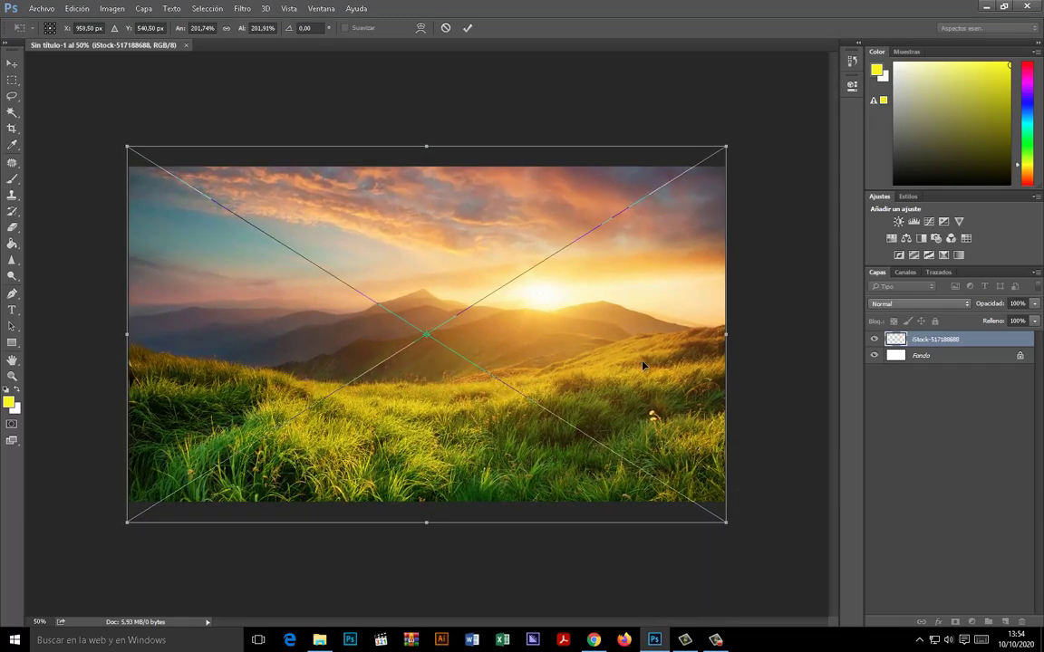
pyautogui.moveTo(647, 362)
pyautogui.mouseDown()
pyautogui.moveTo(635, 378)
pyautogui.moveTo(649, 382)
pyautogui.mouseUp()
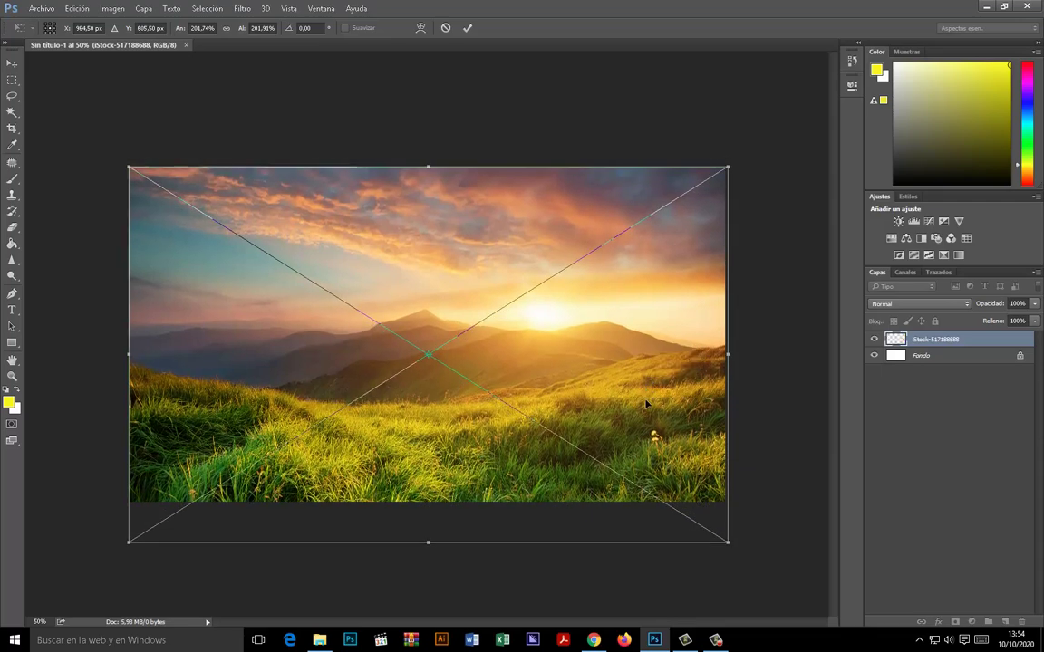
pyautogui.press('Return')
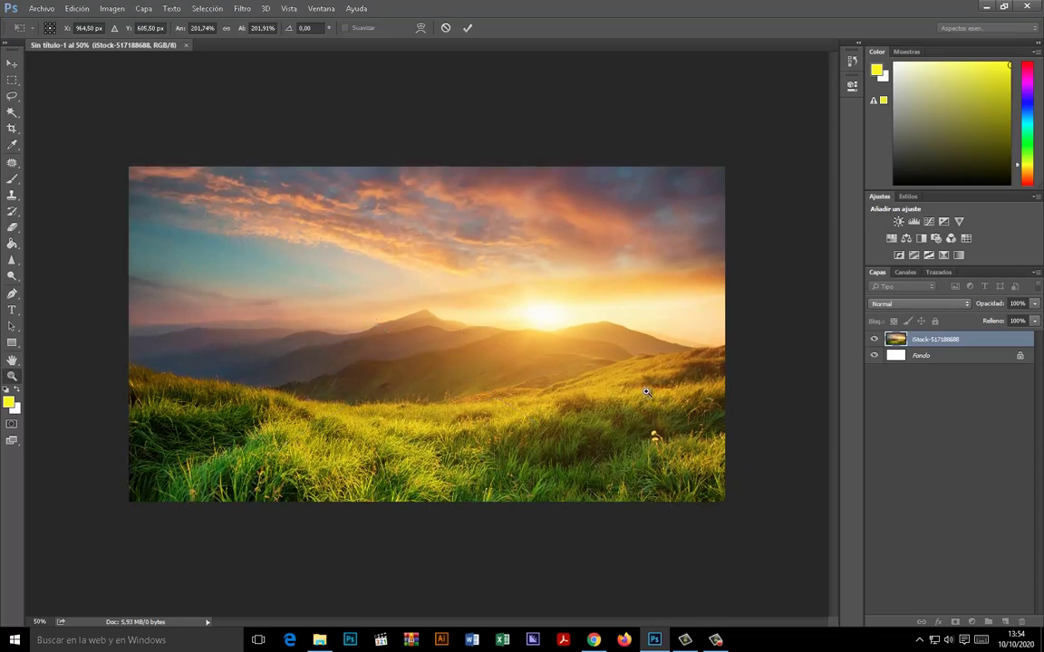
pyautogui.press('z')
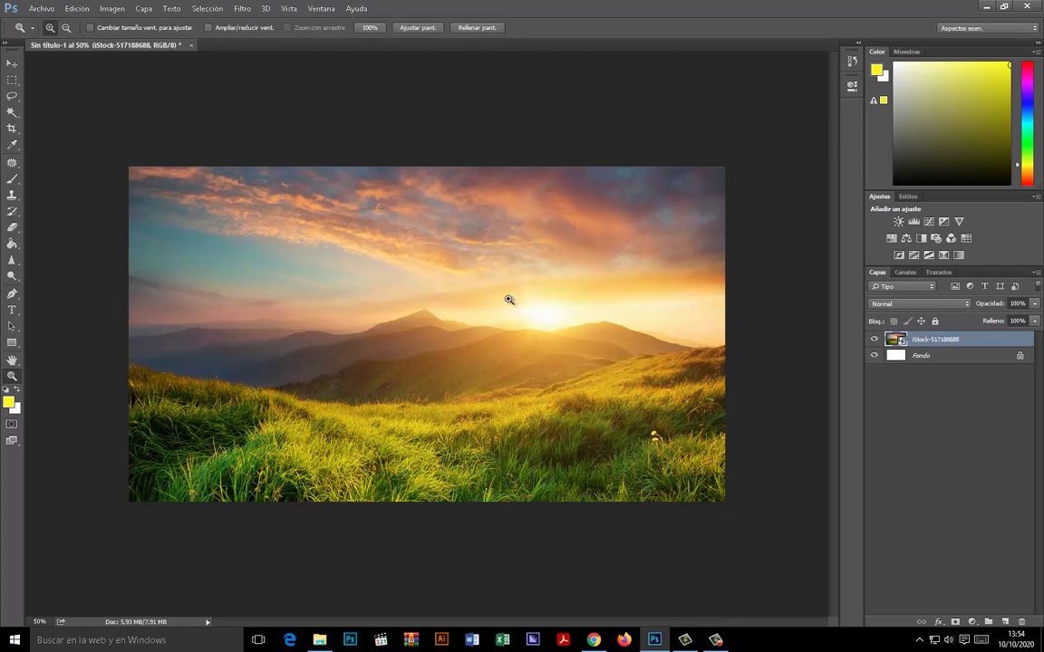
# Rasterize the sunset photo layer via its layer context menu.
pyautogui.press('m')
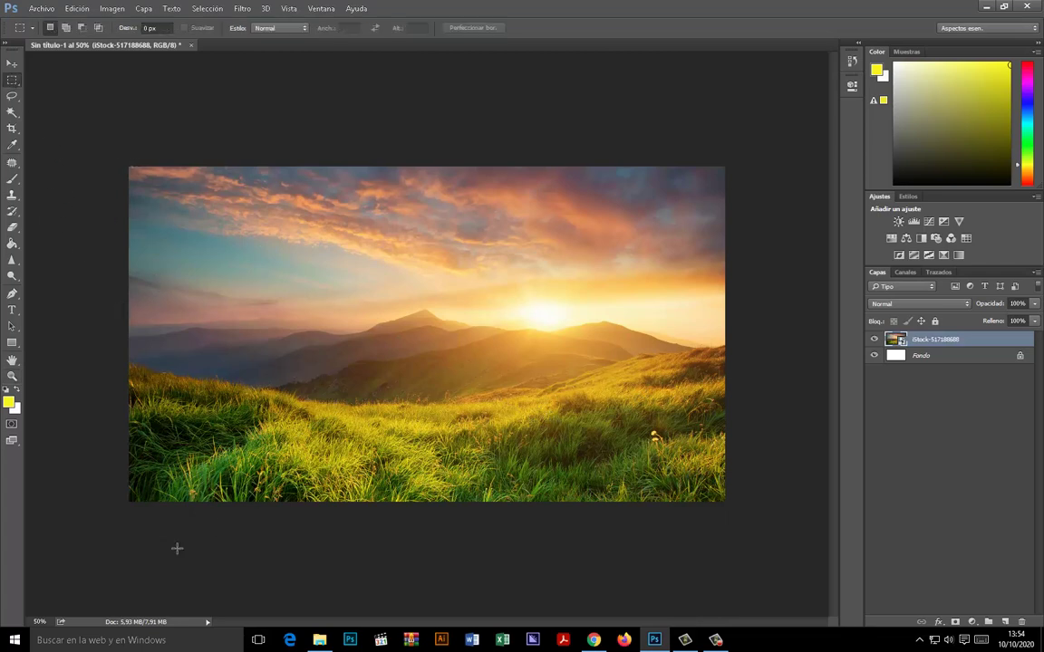
pyautogui.moveTo(776, 440); pyautogui.dragTo(776, 347)
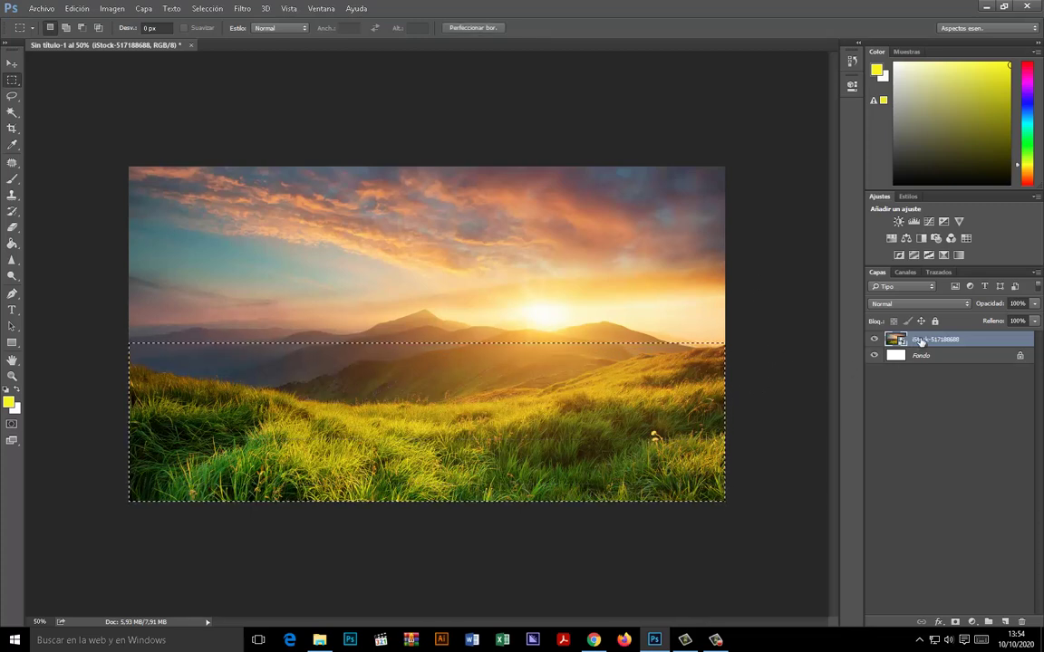
pyautogui.rightClick(906, 344)
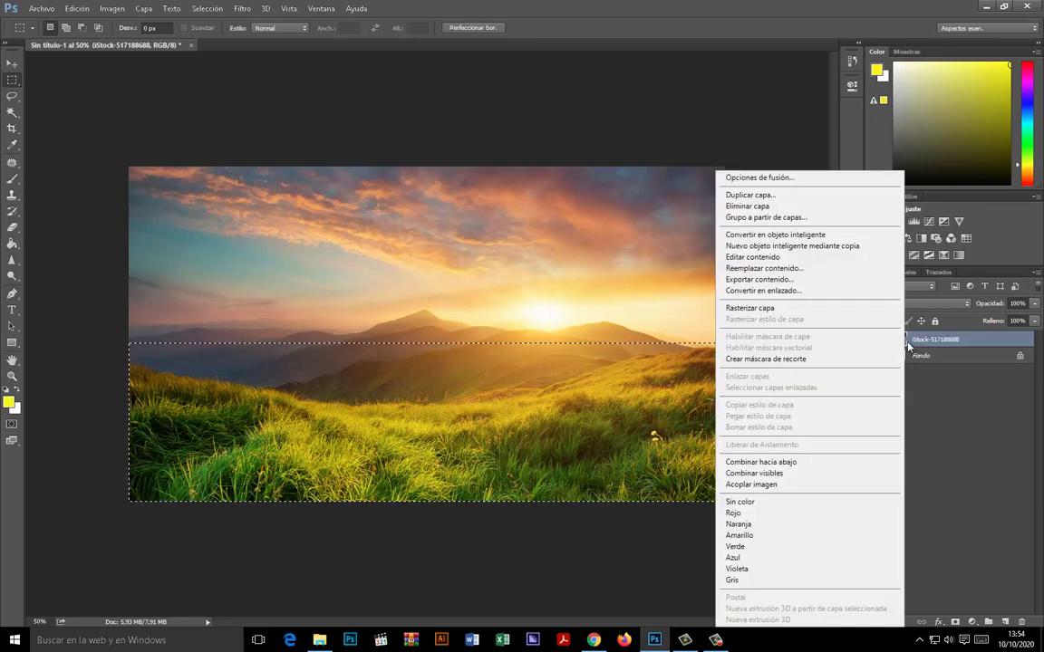
pyautogui.click(764, 312)
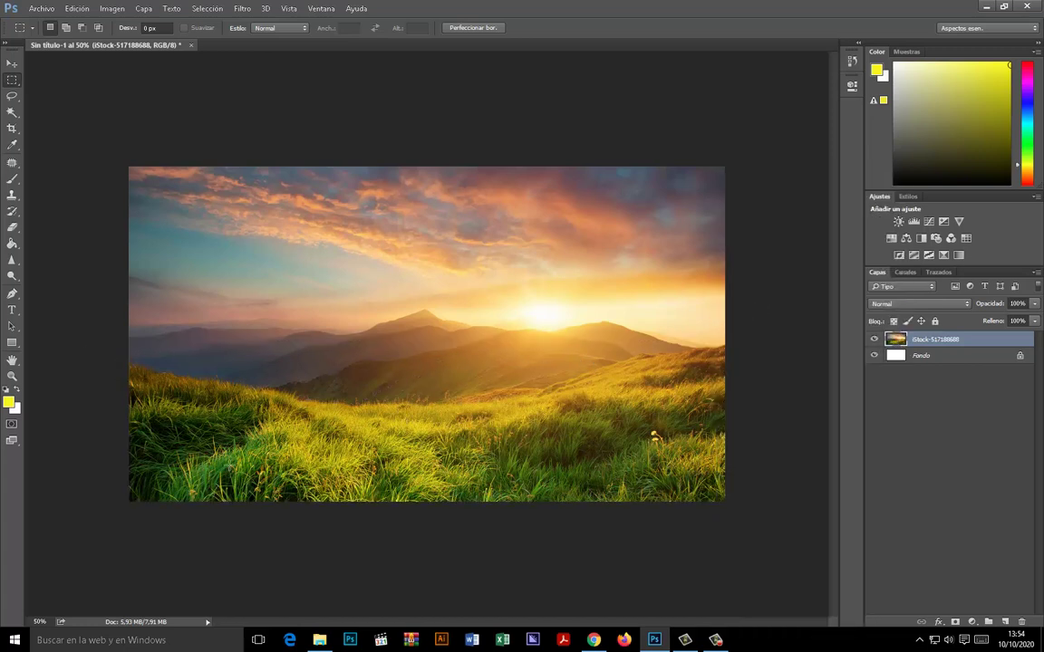
# Select and delete the grass below the hills, then undo the deletion.
pyautogui.moveTo(474, 564); pyautogui.dragTo(759, 348)
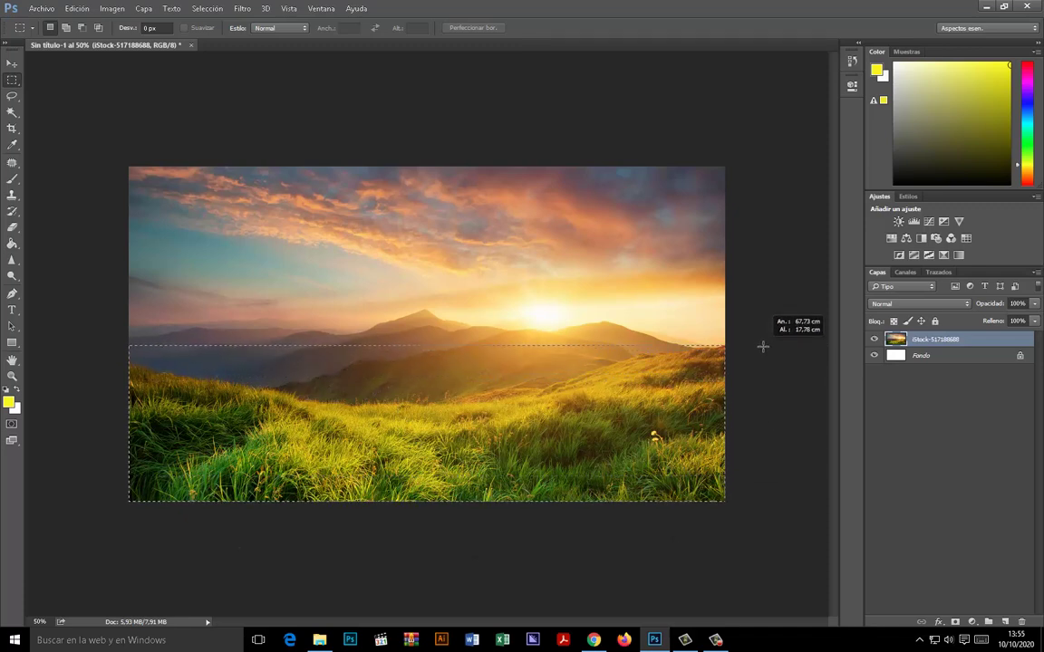
pyautogui.moveTo(764, 352); pyautogui.dragTo(765, 380)
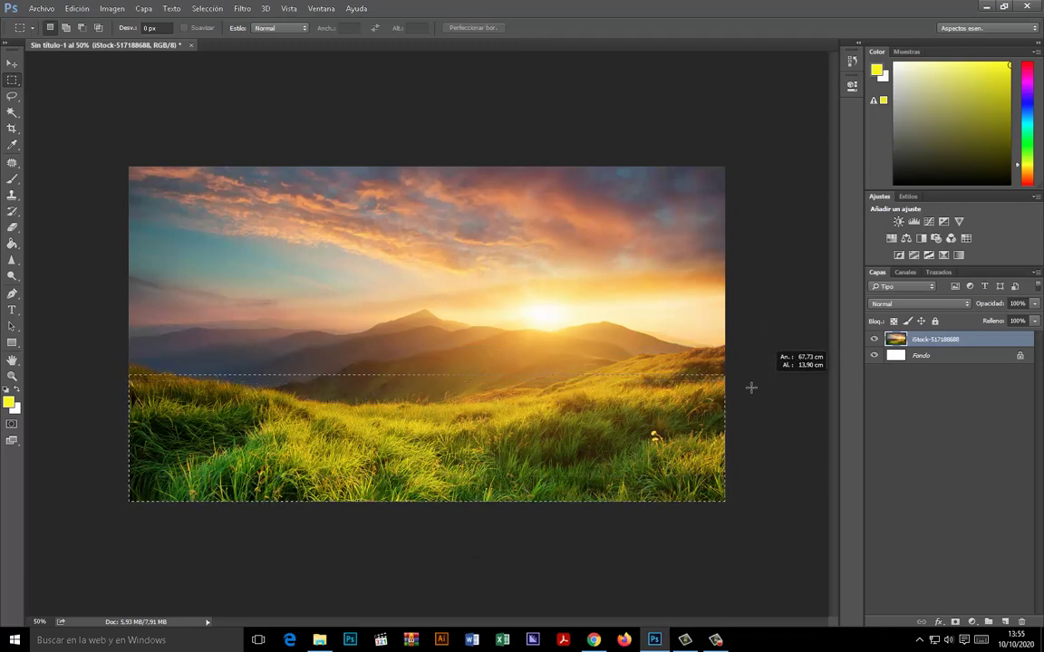
pyautogui.press('Delete')
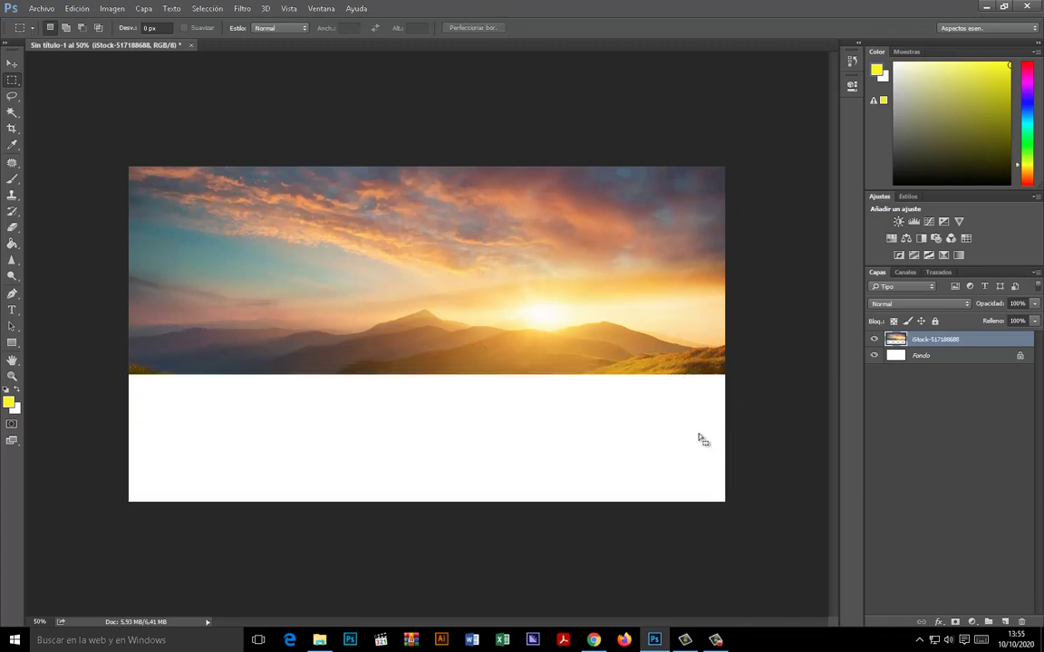
pyautogui.hotkey('ctrl', 'z')
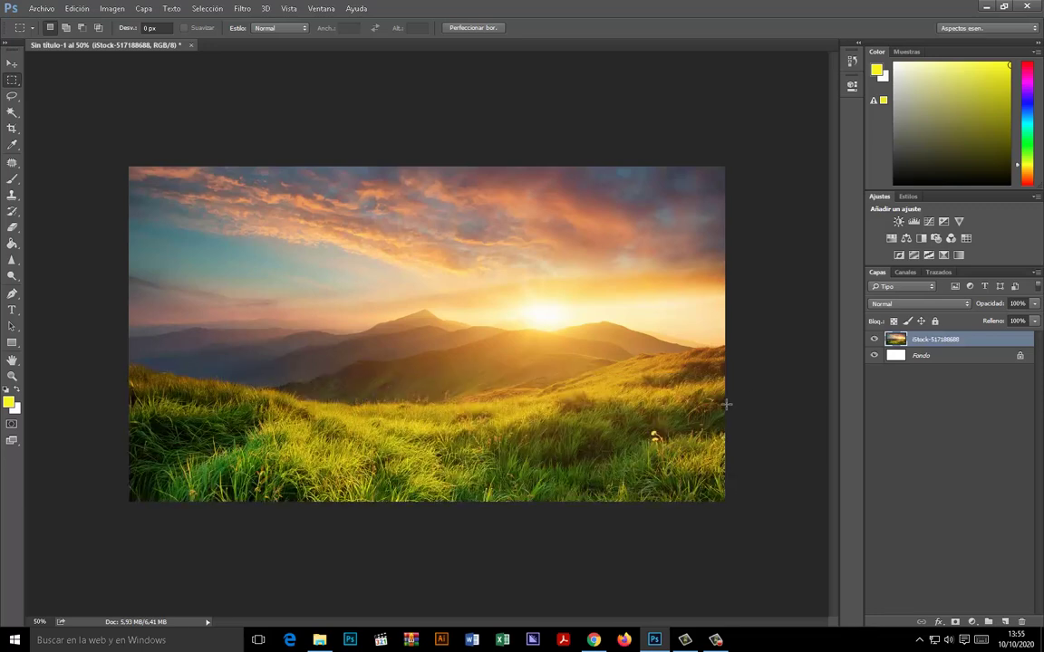
pyautogui.click(14, 228)
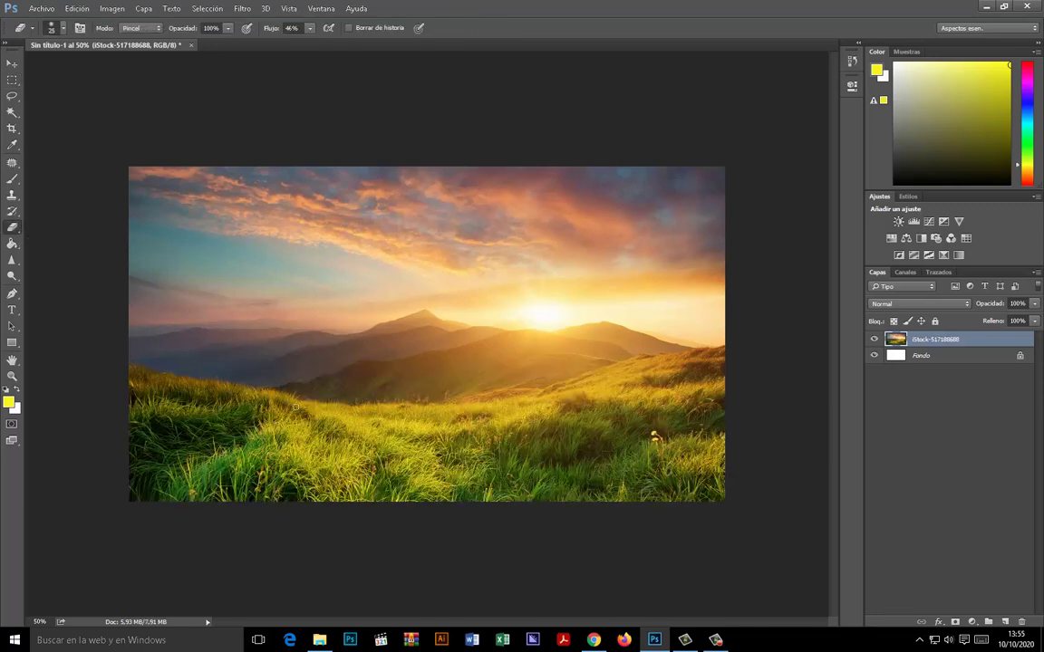
# With a much larger eraser, erase the grassy foreground into a soft white fade below the hills.
pyautogui.rightClick(433, 471)
pyautogui.click(396, 466)
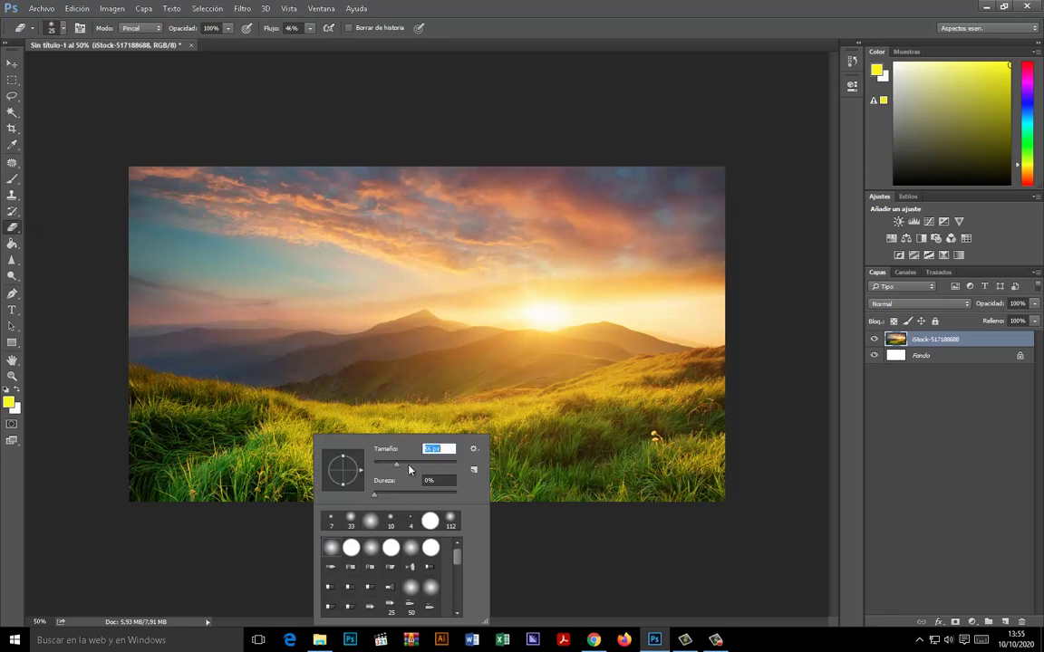
pyautogui.moveTo(148, 399)
pyautogui.mouseDown()
pyautogui.moveTo(121, 490)
pyautogui.moveTo(167, 420)
pyautogui.moveTo(155, 396)
pyautogui.moveTo(126, 385)
pyautogui.moveTo(231, 415)
pyautogui.moveTo(203, 410)
pyautogui.moveTo(212, 415)
pyautogui.moveTo(328, 417)
pyautogui.moveTo(298, 426)
pyautogui.moveTo(559, 403)
pyautogui.moveTo(638, 381)
pyautogui.moveTo(555, 408)
pyautogui.moveTo(662, 372)
pyautogui.moveTo(743, 366)
pyautogui.moveTo(580, 442)
pyautogui.moveTo(571, 457)
pyautogui.moveTo(729, 480)
pyautogui.moveTo(454, 531)
pyautogui.mouseUp()
pyautogui.moveTo(526, 487)
pyautogui.mouseDown()
pyautogui.moveTo(599, 436)
pyautogui.moveTo(589, 419)
pyautogui.moveTo(234, 438)
pyautogui.moveTo(128, 462)
pyautogui.moveTo(445, 487)
pyautogui.moveTo(128, 484)
pyautogui.moveTo(248, 466)
pyautogui.mouseUp()
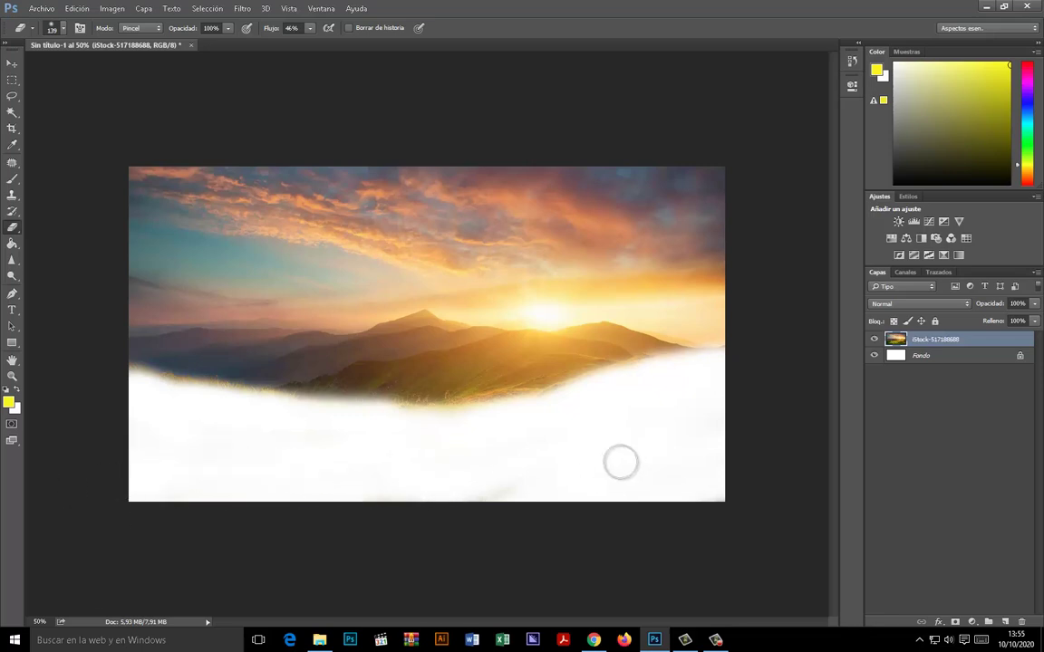
pyautogui.moveTo(506, 411)
pyautogui.mouseDown()
pyautogui.moveTo(409, 426)
pyautogui.moveTo(608, 408)
pyautogui.mouseUp()
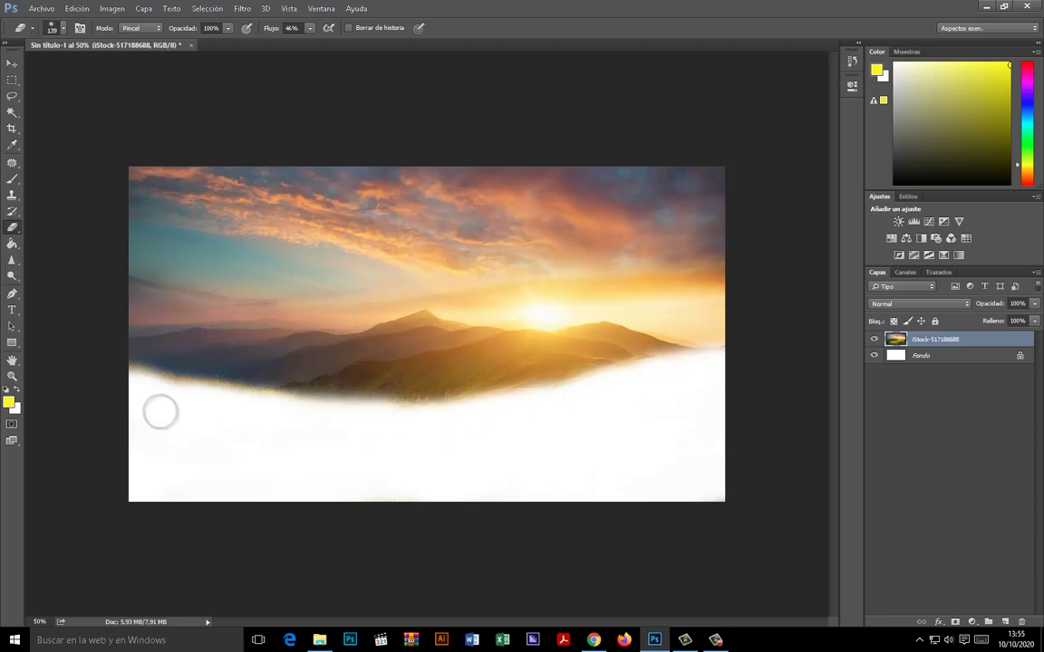
pyautogui.moveTo(124, 384)
pyautogui.mouseDown()
pyautogui.moveTo(435, 452)
pyautogui.moveTo(352, 411)
pyautogui.moveTo(172, 489)
pyautogui.mouseUp()
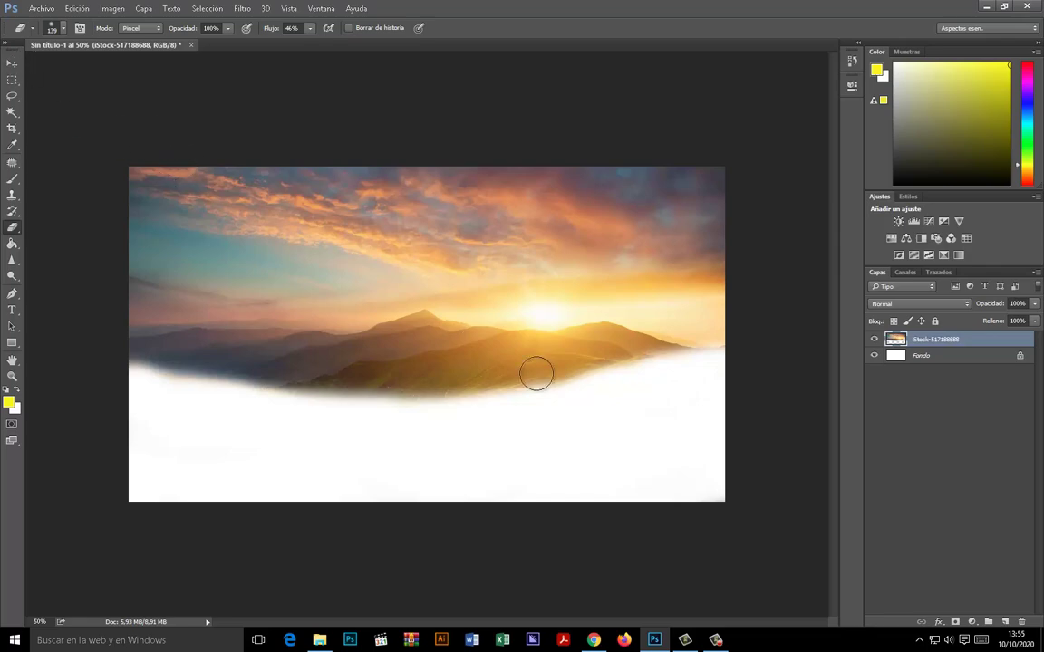
# Place the drought-2 cracked-earth photo and stretch it across the bottom-left of the canvas.
pyautogui.hotkey('ctrl', '+')
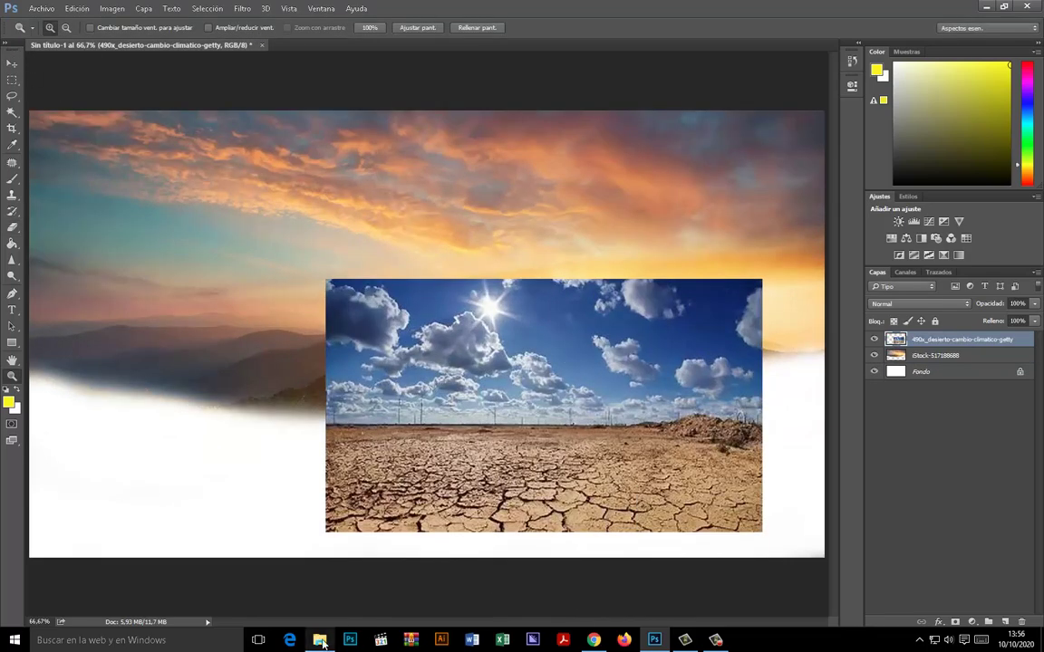
pyautogui.moveTo(597, 512); pyautogui.dragTo(594, 508)
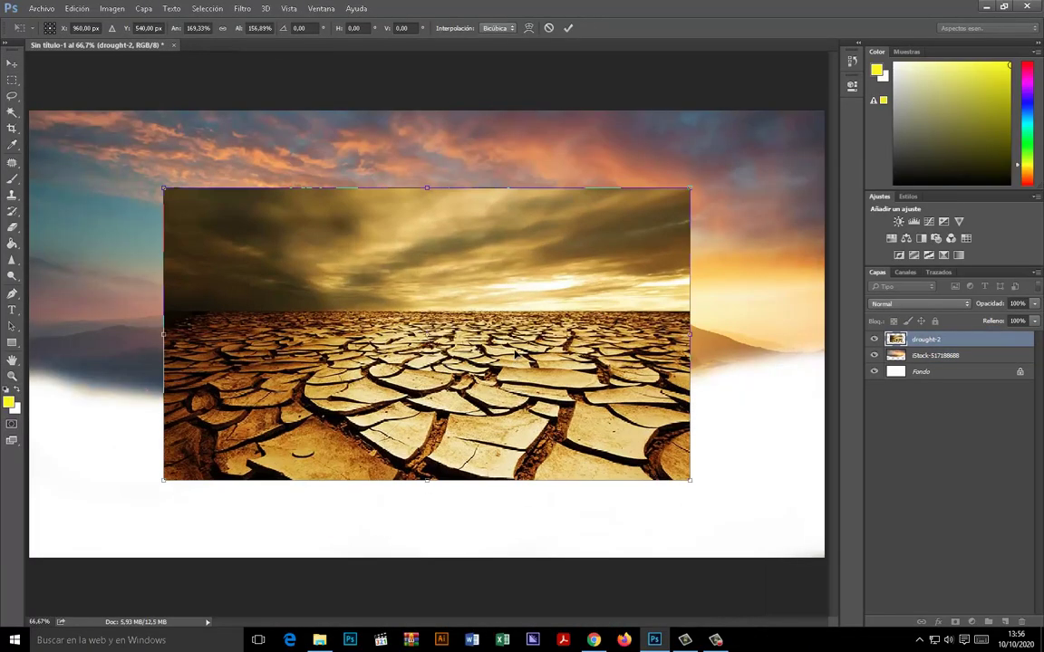
pyautogui.press('Return')
pyautogui.hotkey('ctrl', '-')
pyautogui.hotkey('ctrl', 't')
pyautogui.moveTo(426, 358); pyautogui.dragTo(335, 413)
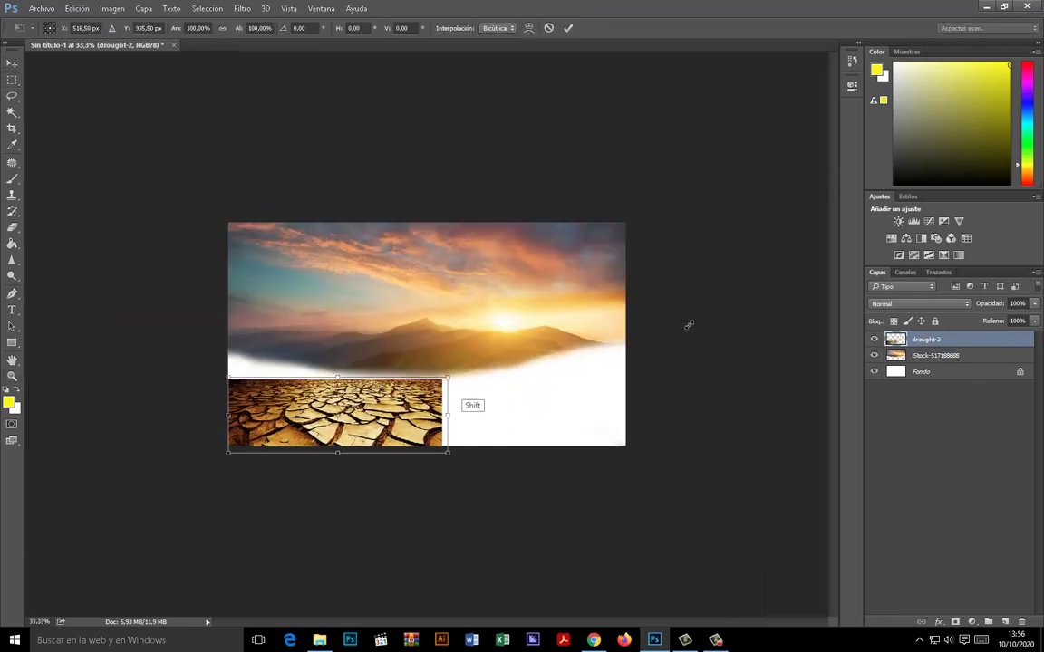
pyautogui.moveTo(444, 377); pyautogui.dragTo(625, 317)
pyautogui.press('Return')
# Shrink it to the left half, copy and flip it to the right, then merge and rasterize.
pyautogui.hotkey('ctrl', '[')
pyautogui.hotkey('ctrl', 't')
pyautogui.moveTo(625, 446); pyautogui.dragTo(477, 430)
pyautogui.press('Return')
pyautogui.moveTo(343, 435); pyautogui.dragTo(557, 446)
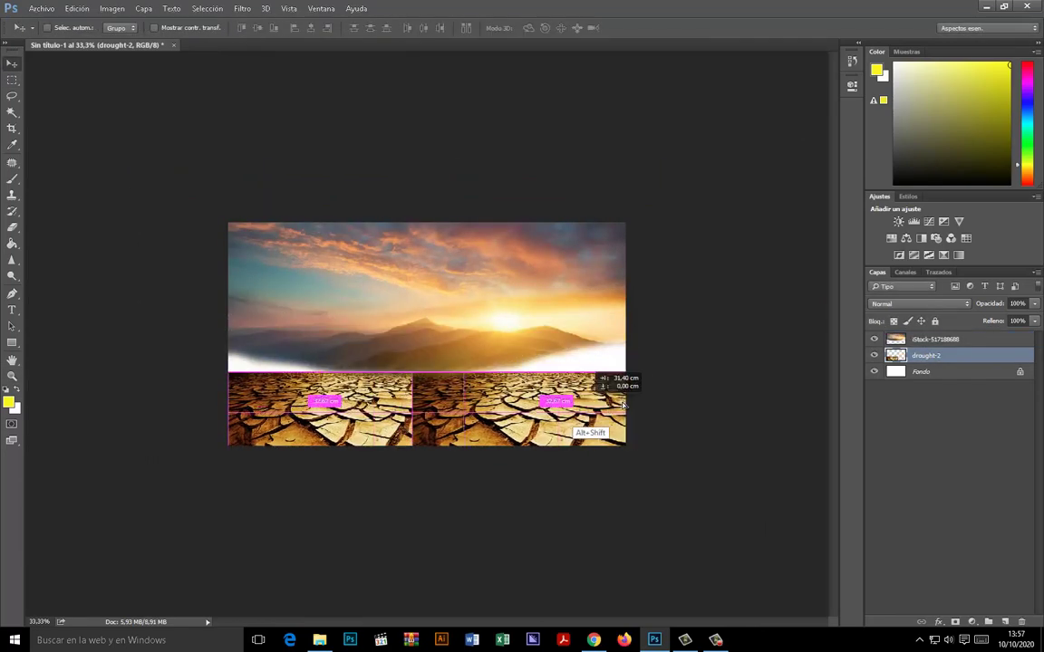
pyautogui.hotkey('ctrl', 't')
pyautogui.rightClick(531, 400)
pyautogui.click(548, 566)
pyautogui.press('Return')
pyautogui.rightClick(909, 355)
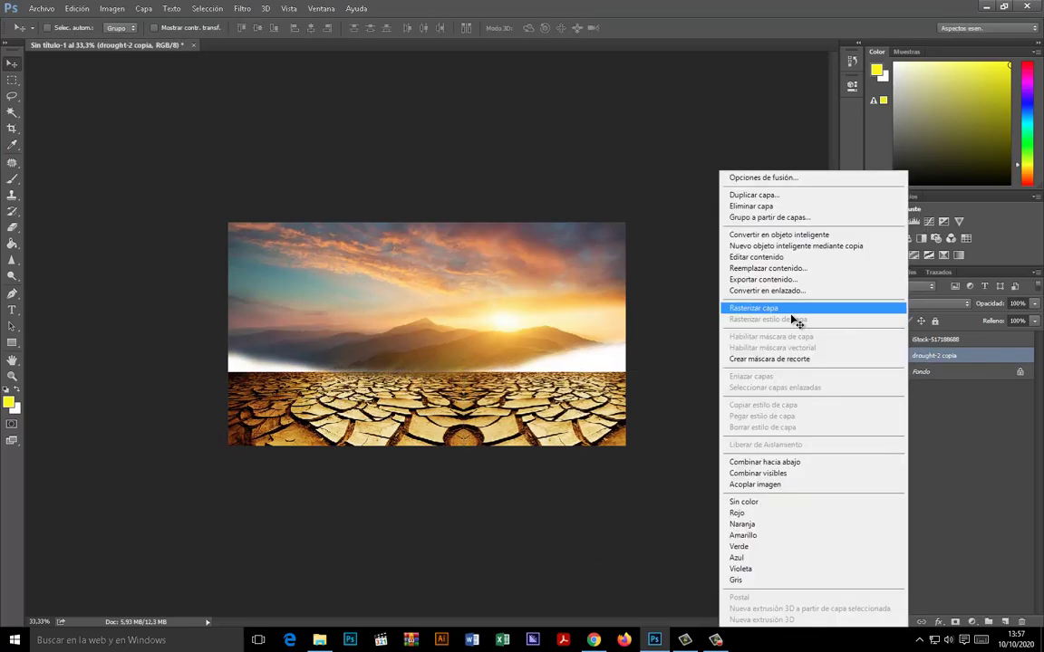
pyautogui.click(779, 464)
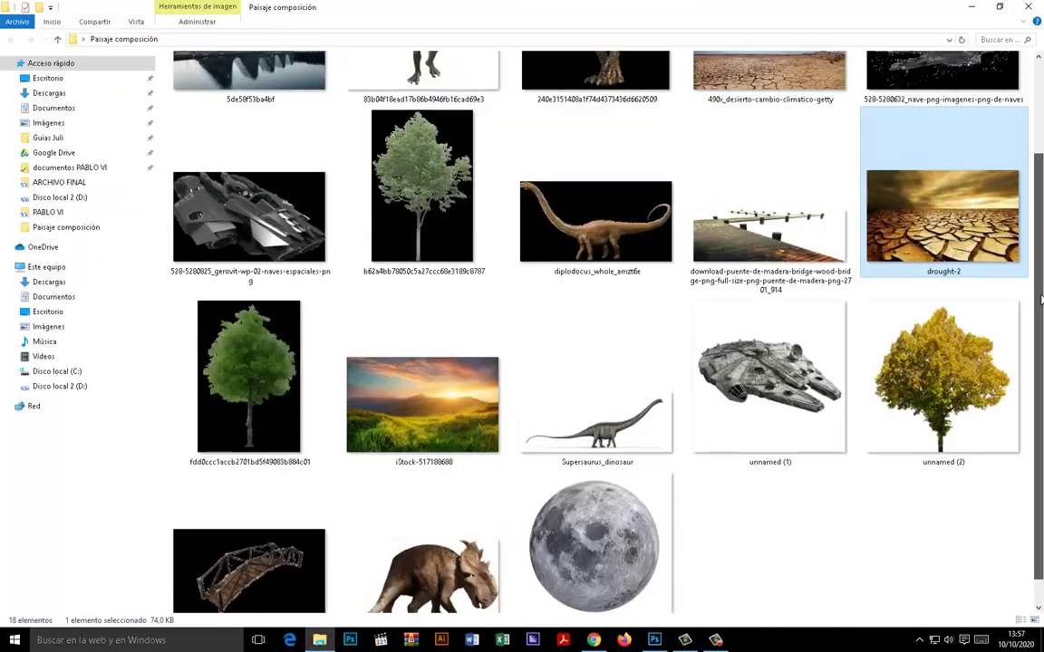
# Place the wooden bridge image and enlarge it toward the bottom-left corner.
pyautogui.moveTo(245, 570); pyautogui.dragTo(426, 339)
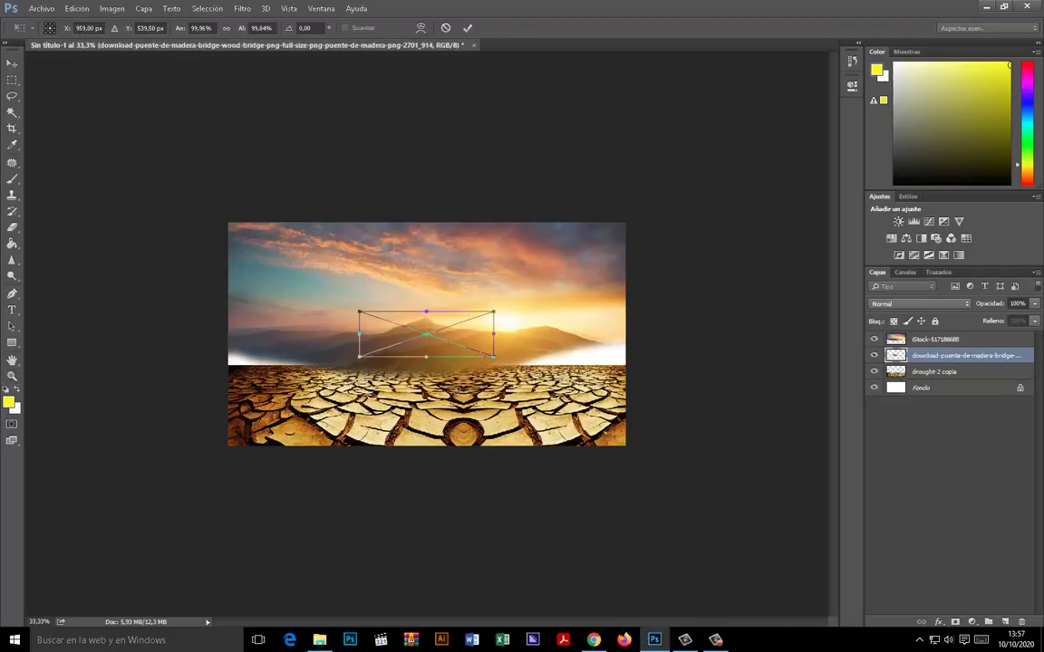
pyautogui.press('Return')
pyautogui.hotkey('ctrl', 't')
pyautogui.moveTo(360, 358); pyautogui.dragTo(227, 435)
pyautogui.press('Return')
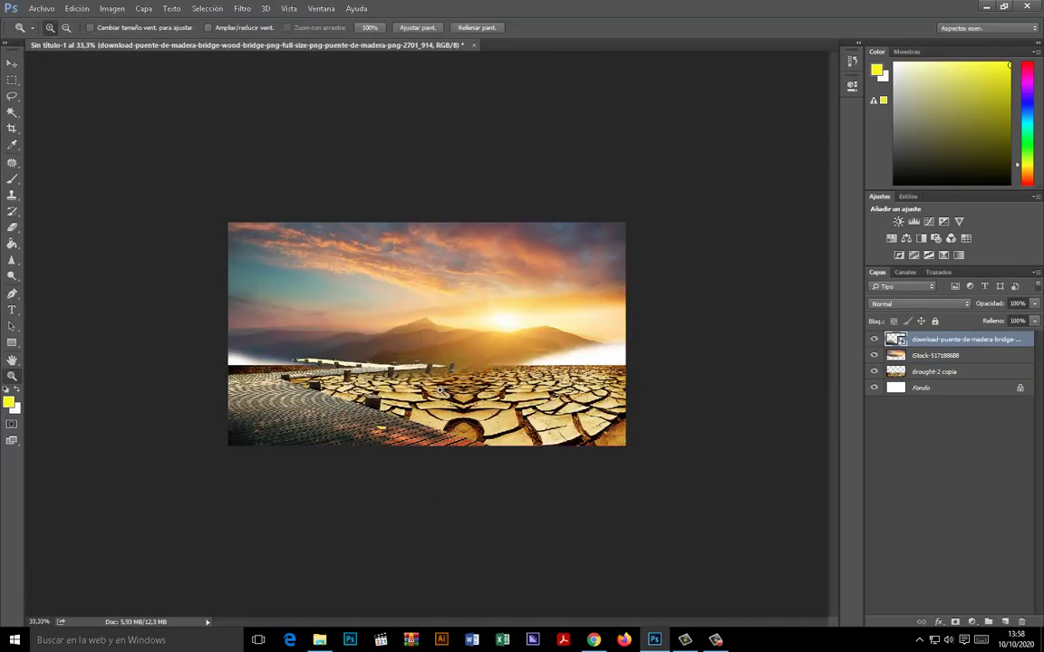
pyautogui.hotkey('ctrl', '+')
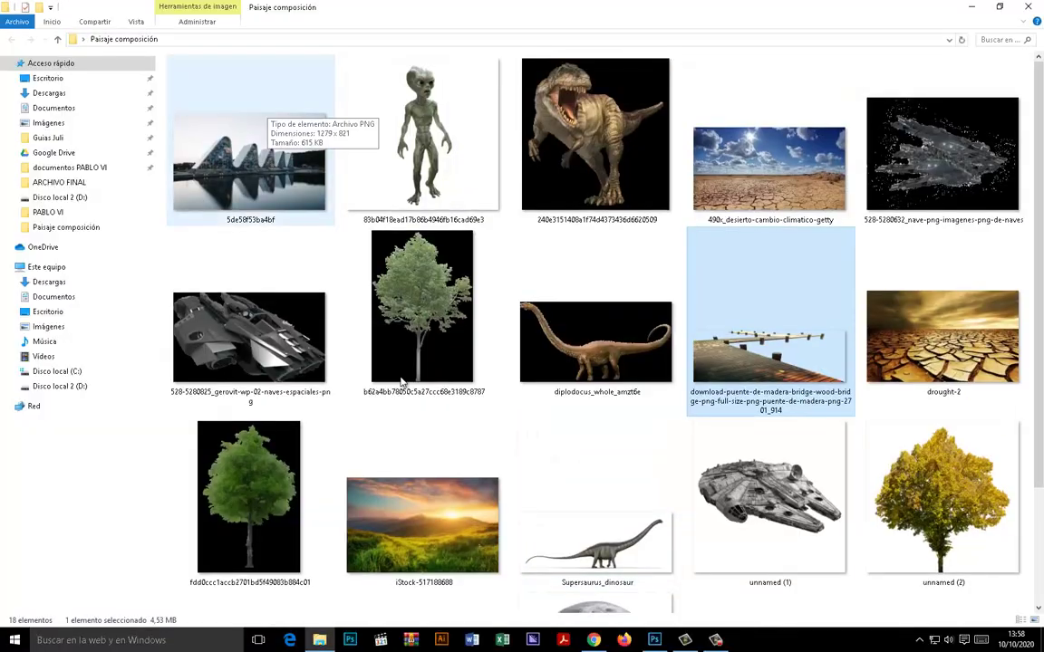
# Place the wave-building photo and start tracing its rooflines as a Pen path.
pyautogui.moveTo(257, 136); pyautogui.dragTo(426, 344)
pyautogui.press('Return')
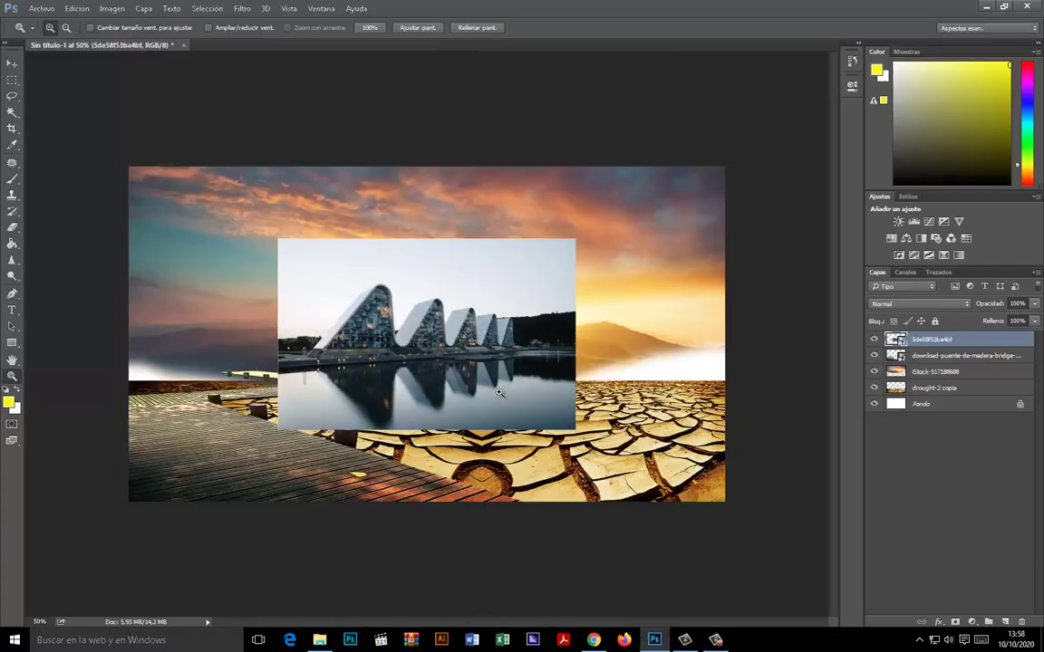
pyautogui.click(493, 384)
pyautogui.click(493, 384)
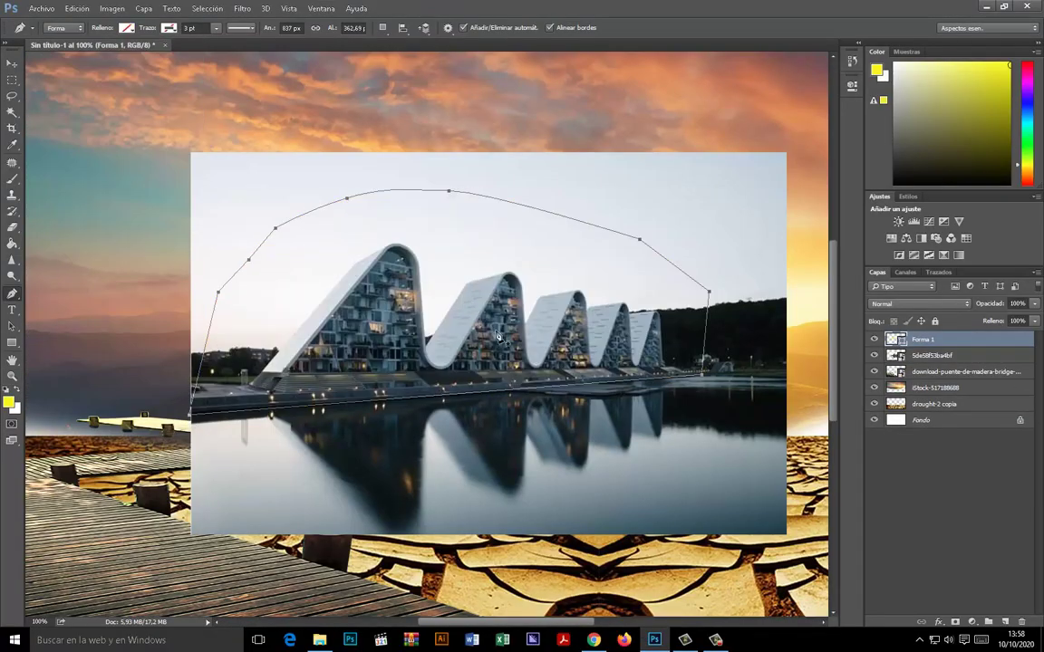
pyautogui.hotkey('ctrl', 'alt', 'z')
pyautogui.hotkey('ctrl', 'alt', 'z')
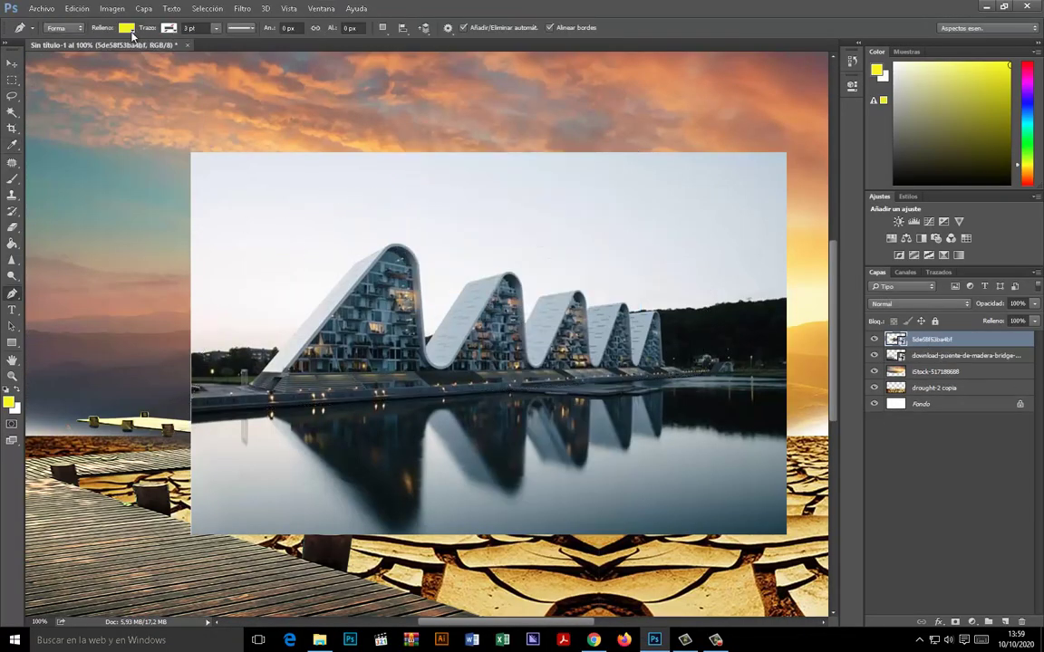
# Turn the building outline into a selection, invert it, and delete the surroundings.
pyautogui.rightClick(725, 275)
pyautogui.click(445, 322)
pyautogui.press('Return')
pyautogui.hotkey('ctrl', 'shift', 'i')
pyautogui.press('Delete')
pyautogui.scroll(2, 187, 414)
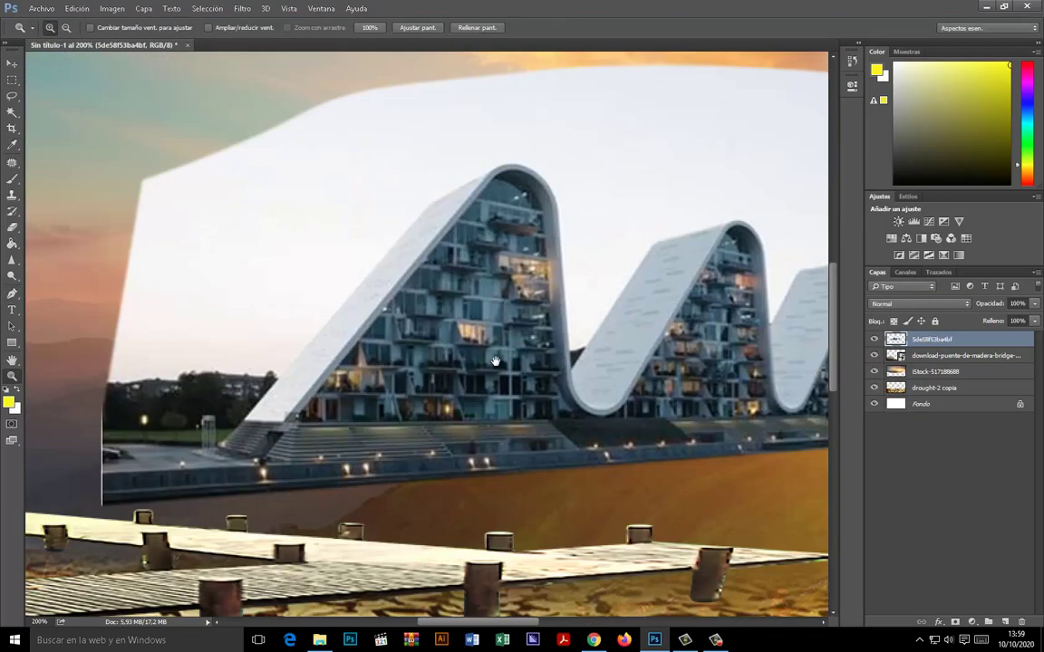
pyautogui.scroll(5, 187, 414)
pyautogui.hscroll(3, 350, 275)
pyautogui.scroll(-2, 426, 392)
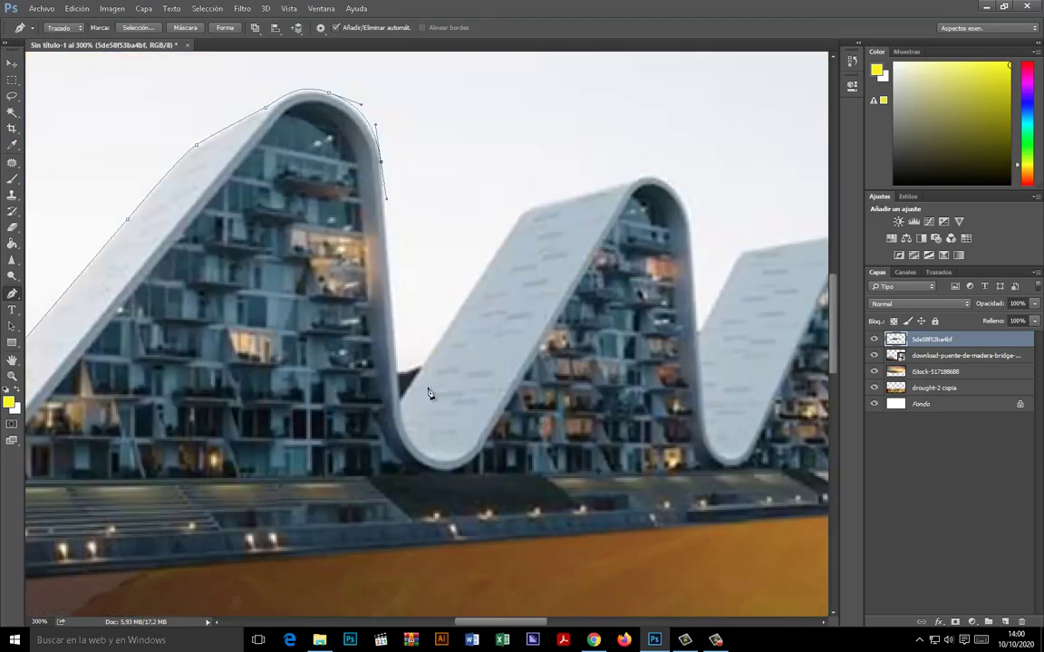
pyautogui.hscroll(2, 450, 269)
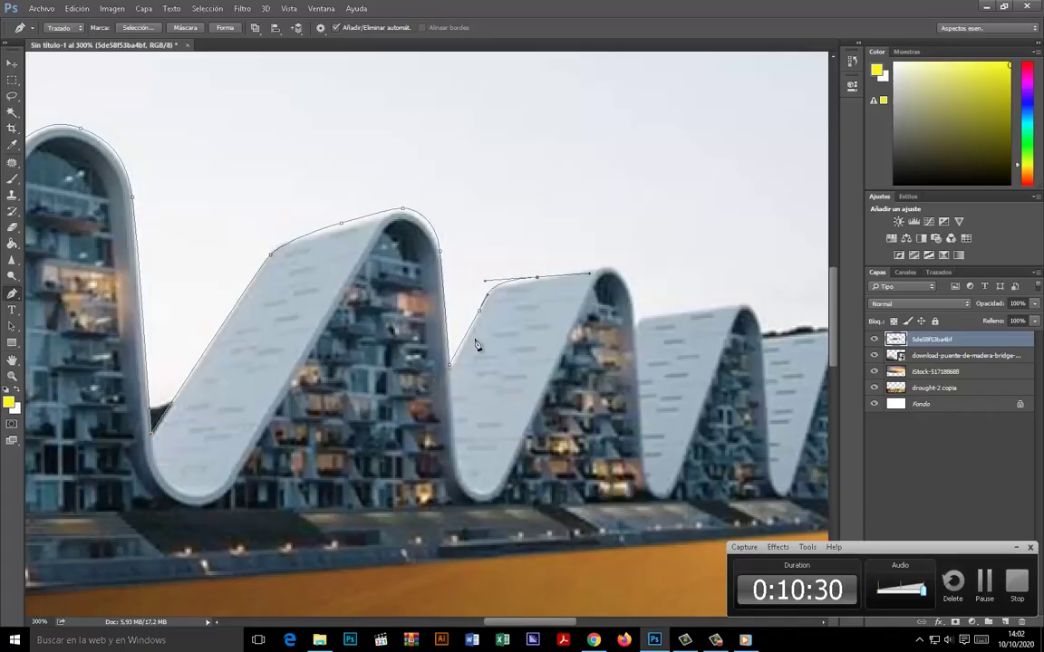
# Zoom in on the rooflines, then place the moon image near the sun.
pyautogui.hotkey('ctrl', '+')
pyautogui.hotkey('ctrl', '+')
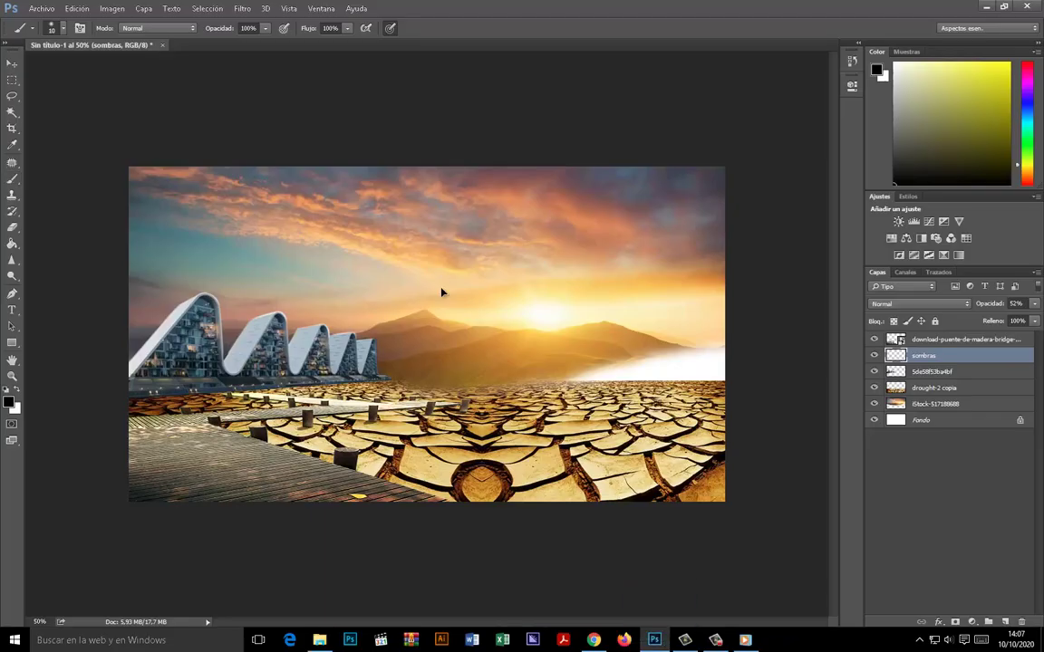
pyautogui.moveTo(426, 303)
pyautogui.mouseDown()
pyautogui.moveTo(227, 272)
pyautogui.moveTo(227, 249)
pyautogui.mouseUp()
# Shrink the moon into the upper-left sky at 70% opacity with an Outer Glow.
pyautogui.moveTo(303, 326); pyautogui.dragTo(215, 218)
pyautogui.press('7')
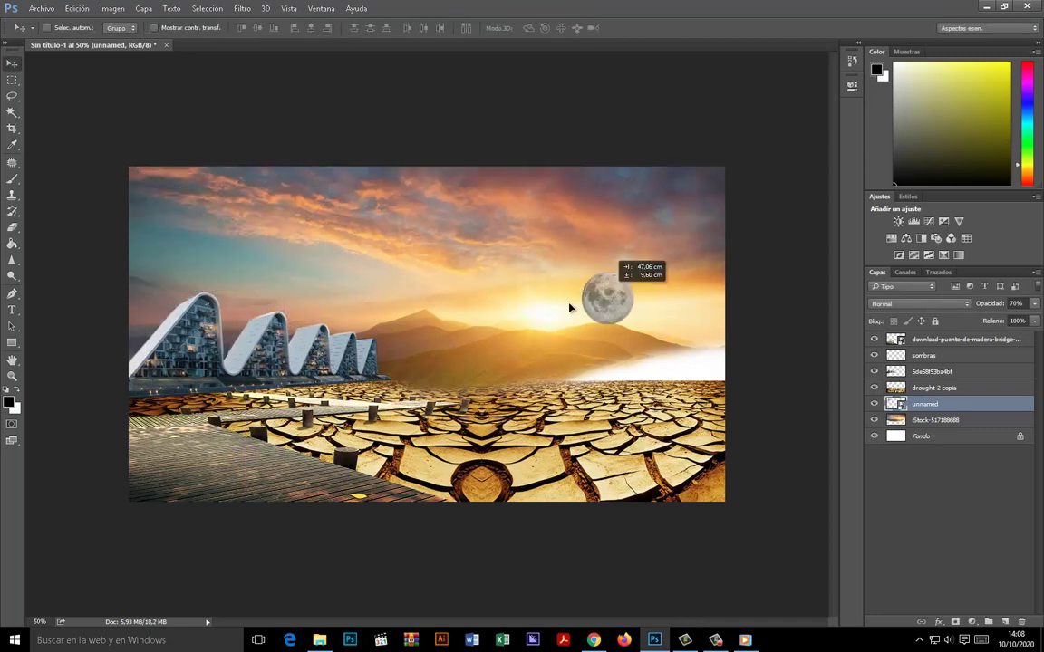
pyautogui.click(938, 621)
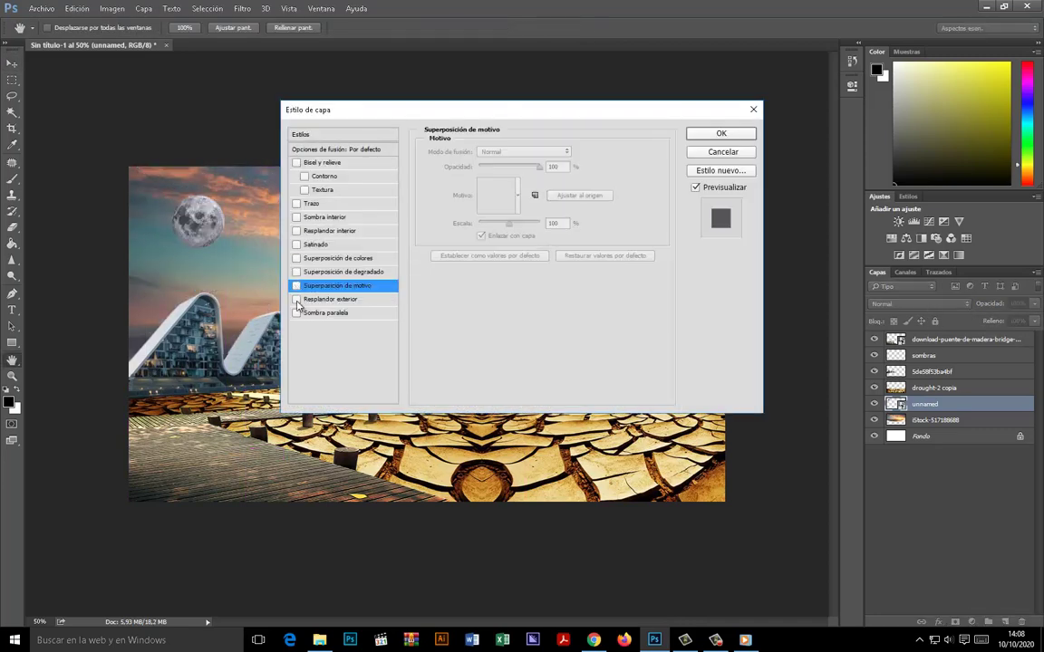
pyautogui.click(720, 134)
# Place the tree image, sized down, to the right of the sun.
pyautogui.moveTo(601, 100); pyautogui.dragTo(614, 298)
pyautogui.moveTo(662, 614)
pyautogui.mouseDown()
pyautogui.moveTo(508, 279)
pyautogui.moveTo(621, 322)
pyautogui.moveTo(715, 338)
pyautogui.moveTo(629, 299)
pyautogui.moveTo(678, 379)
pyautogui.mouseUp()
pyautogui.press('Return')
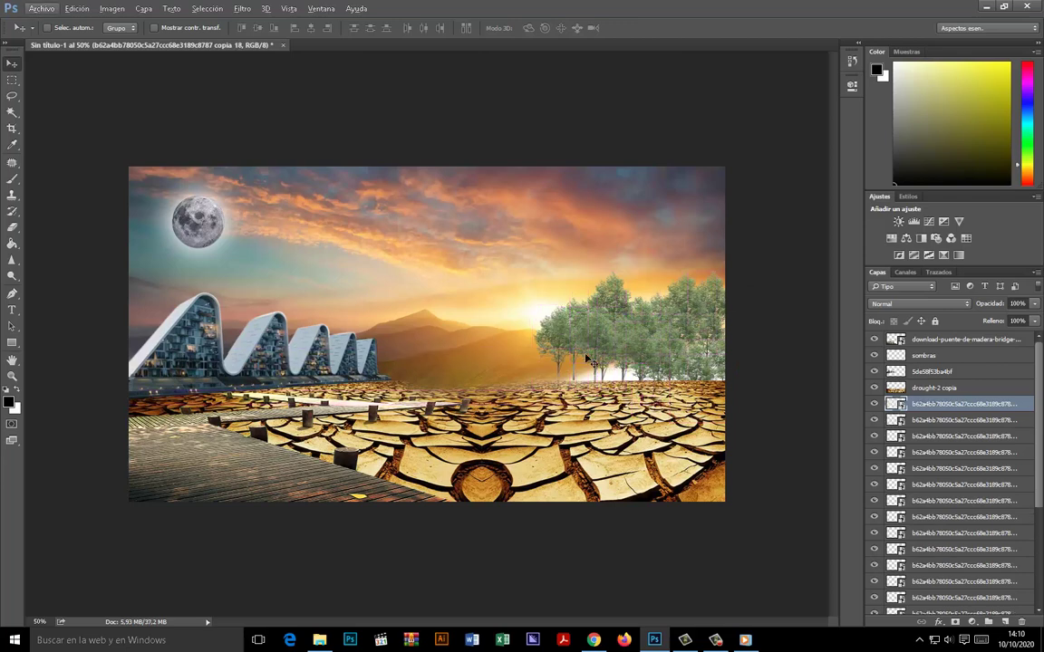
# Merge the tree copies and warm them toward orange with Color Balance.
pyautogui.keyDown('shift'); pyautogui.click(960, 562); pyautogui.keyUp('shift')
pyautogui.rightClick(942, 508)
pyautogui.click(851, 372)
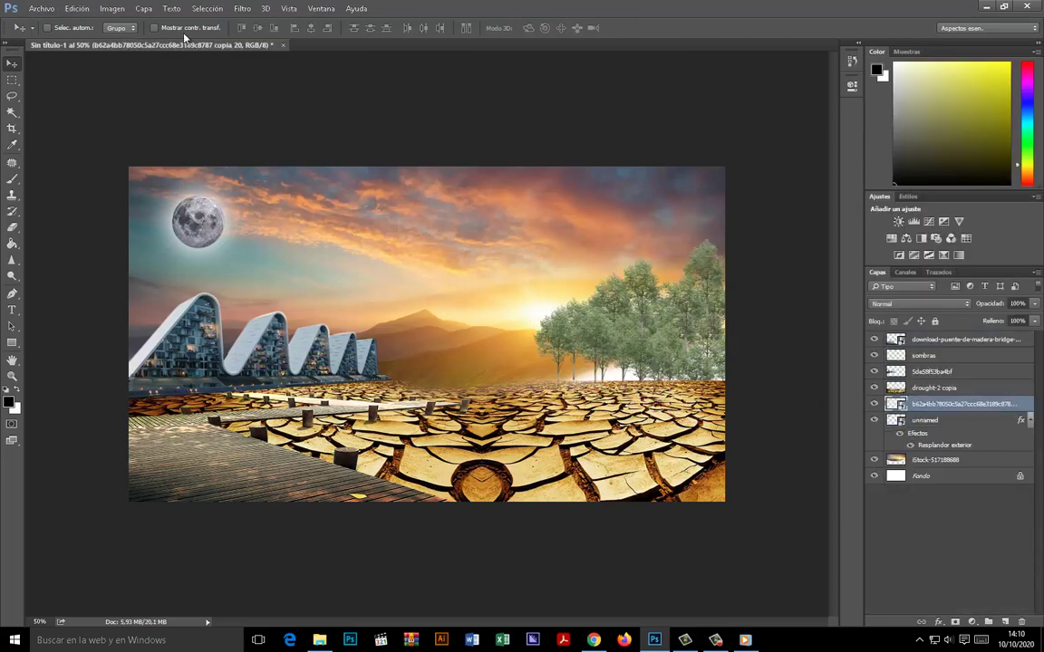
pyautogui.hotkey('ctrl', 'b')
pyautogui.moveTo(704, 114); pyautogui.dragTo(637, 117)
pyautogui.press('Return')
# Reposition, scale down and duplicate the tree row along the horizon.
pyautogui.moveTo(644, 304)
pyautogui.mouseDown()
pyautogui.moveTo(664, 316)
pyautogui.moveTo(514, 356)
pyautogui.mouseUp()
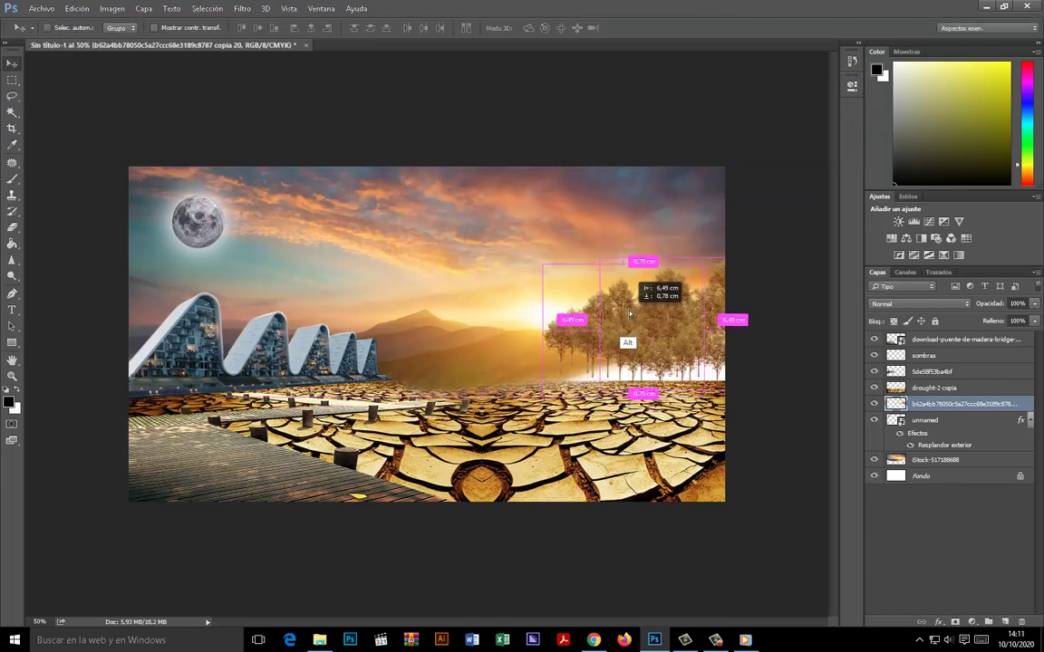
pyautogui.hotkey('ctrl', 't')
pyautogui.moveTo(613, 293); pyautogui.dragTo(541, 301)
pyautogui.press('Return')
pyautogui.moveTo(541, 341); pyautogui.dragTo(526, 358)
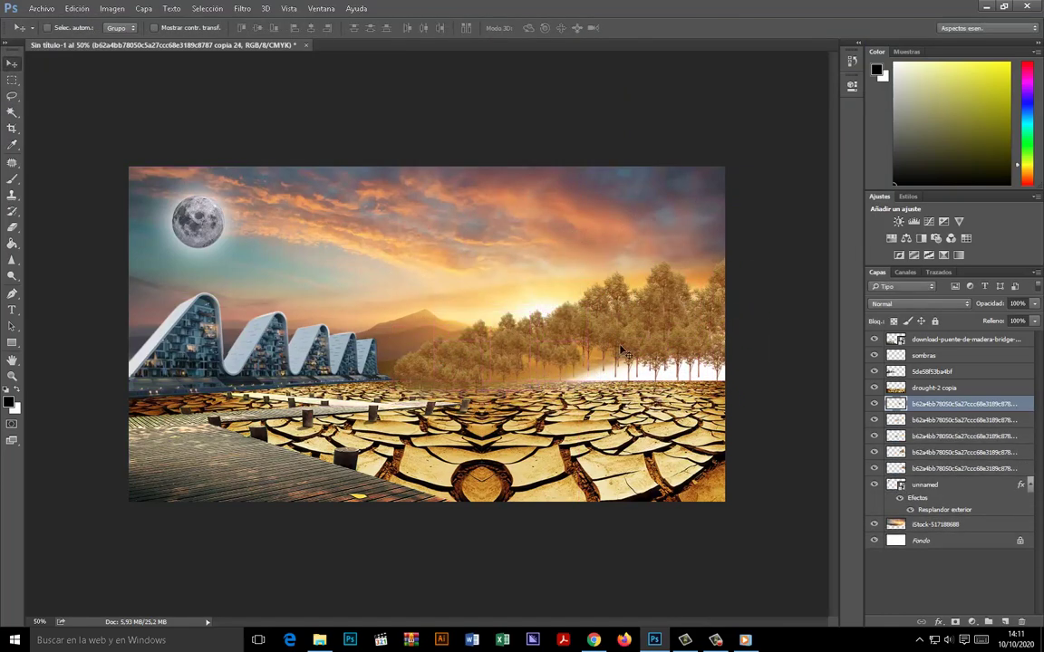
# Merge and hide the tree layers, then clone away the white fog on the right horizon.
pyautogui.keyDown('shift'); pyautogui.click(948, 484); pyautogui.keyUp('shift')
pyautogui.rightClick(909, 444)
pyautogui.click(769, 405)
pyautogui.click(874, 404)
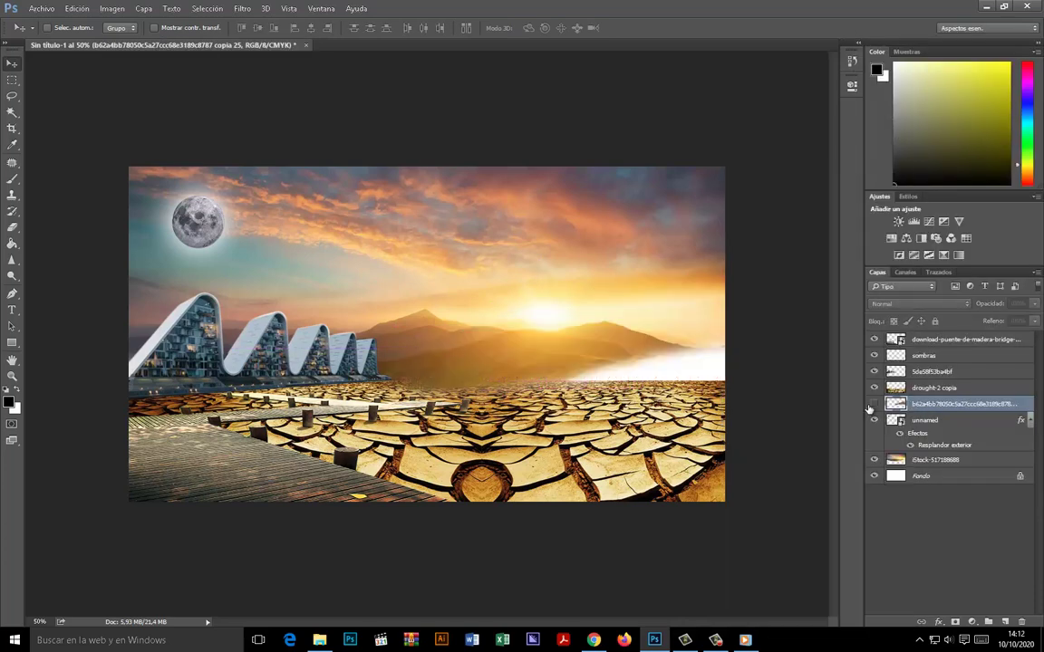
pyautogui.rightClick(635, 360)
pyautogui.moveTo(580, 367); pyautogui.dragTo(736, 367)
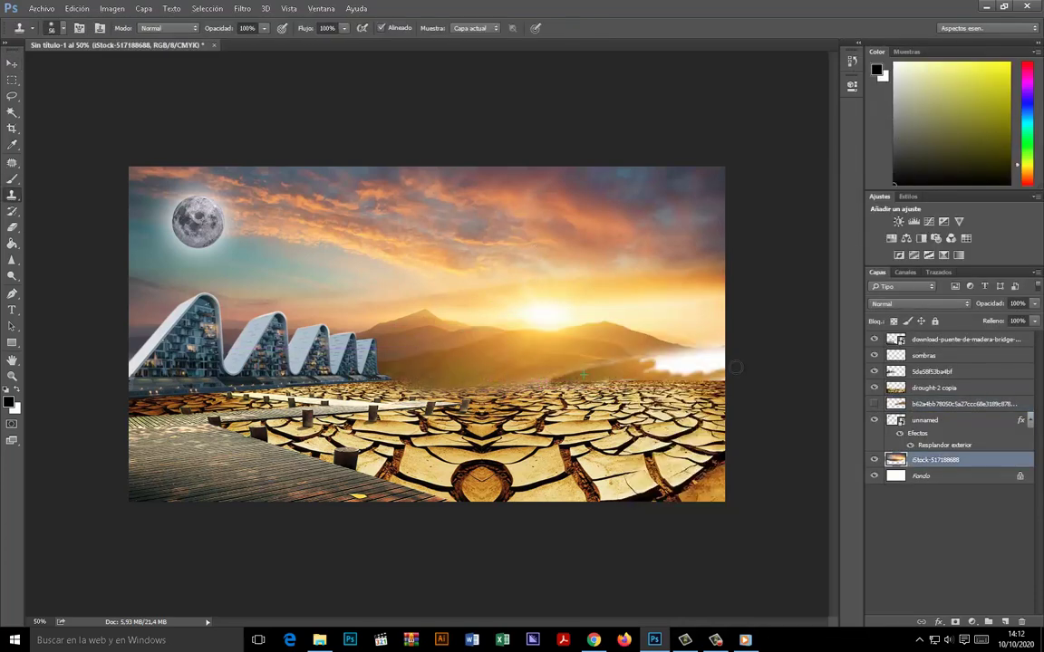
# Show the trees again, shrink them to a low band at right, and bring in the spaceship image.
pyautogui.click(874, 404)
pyautogui.click(961, 404)
pyautogui.hotkey('ctrl', 't')
pyautogui.moveTo(502, 297); pyautogui.dragTo(540, 312)
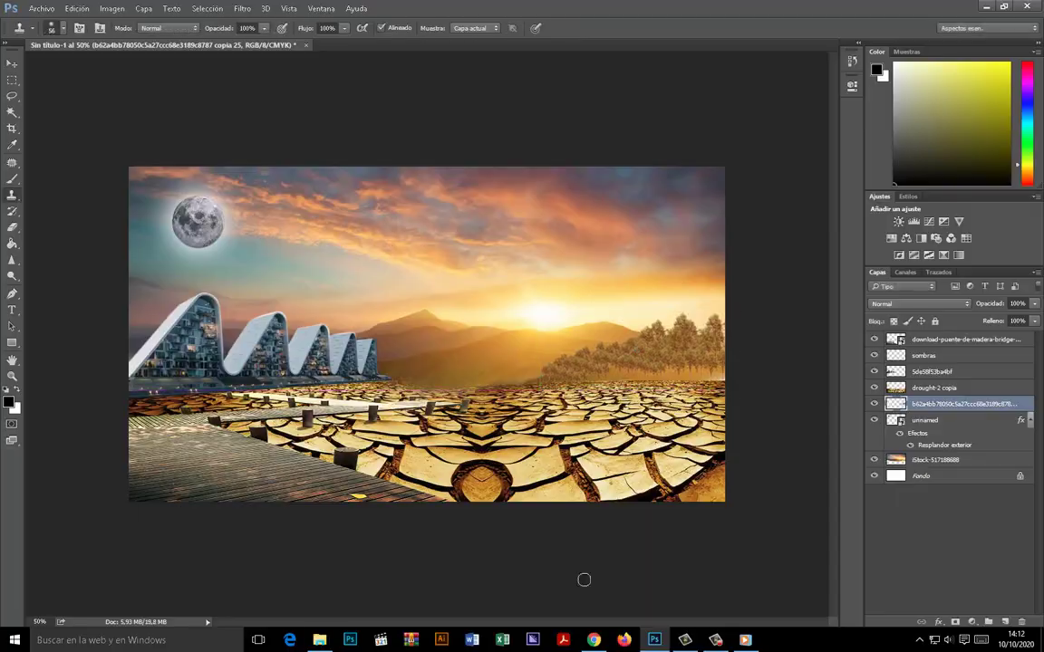
pyautogui.moveTo(466, 105); pyautogui.dragTo(660, 608)
# Place the spaceship in the sky and duplicate its layer.
pyautogui.moveTo(495, 453); pyautogui.dragTo(495, 347)
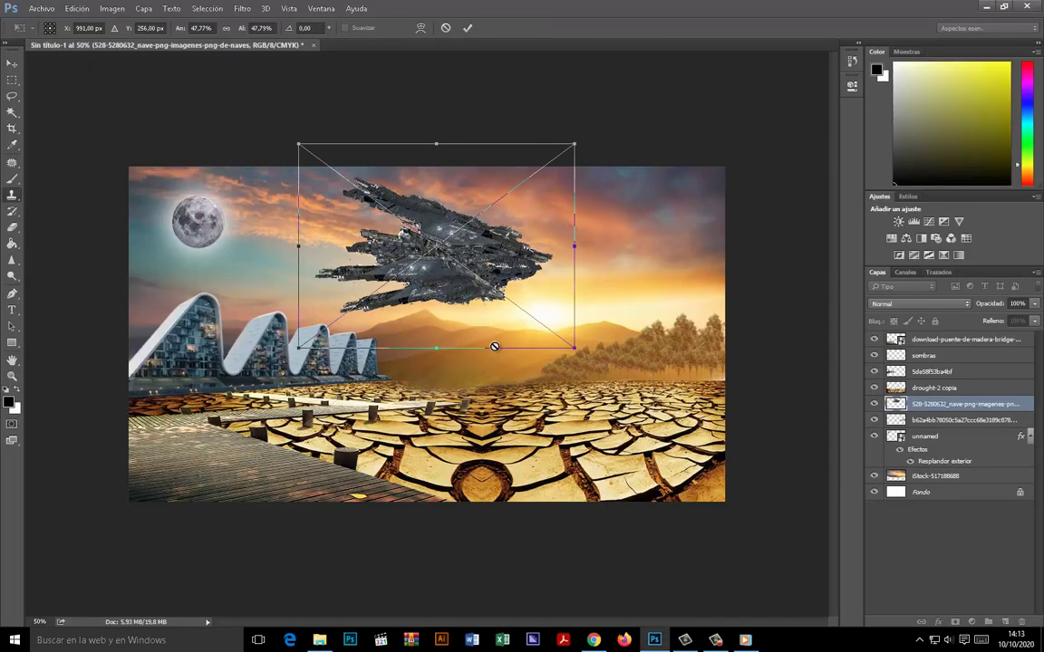
pyautogui.press('Return')
pyautogui.rightClick(896, 404)
pyautogui.rightClick(960, 404)
pyautogui.click(768, 191)
# Flip, skew and blacken the spaceship copy into a ground shadow.
pyautogui.hotkey('ctrl', 't')
pyautogui.rightClick(473, 365)
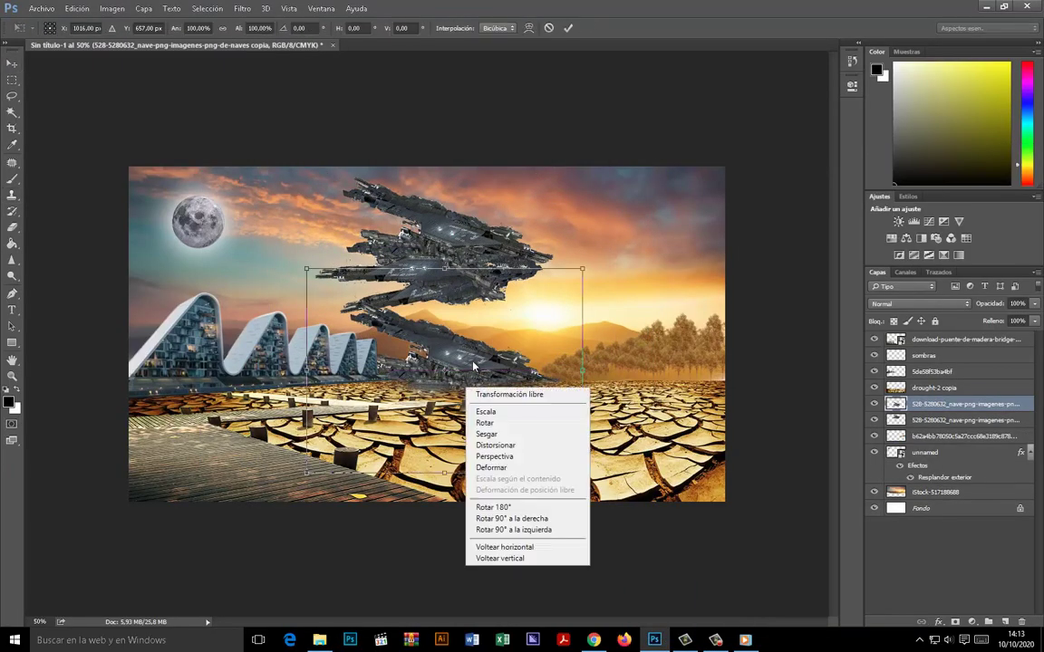
pyautogui.click(500, 558)
pyautogui.moveTo(426, 272); pyautogui.dragTo(426, 408)
pyautogui.moveTo(547, 449); pyautogui.dragTo(574, 422)
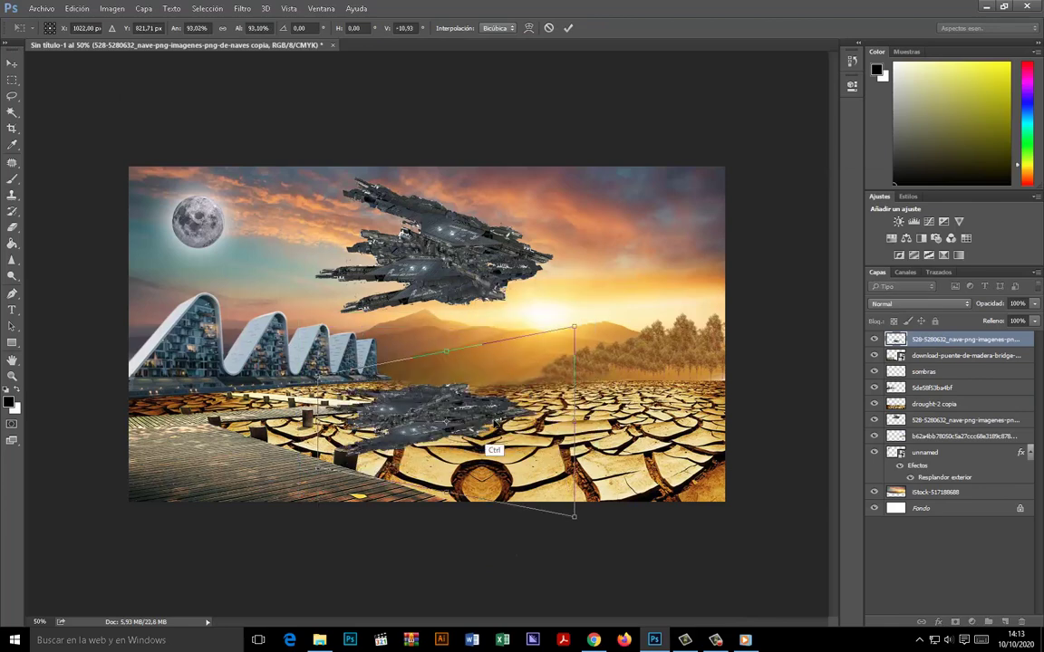
pyautogui.moveTo(460, 433); pyautogui.dragTo(524, 435)
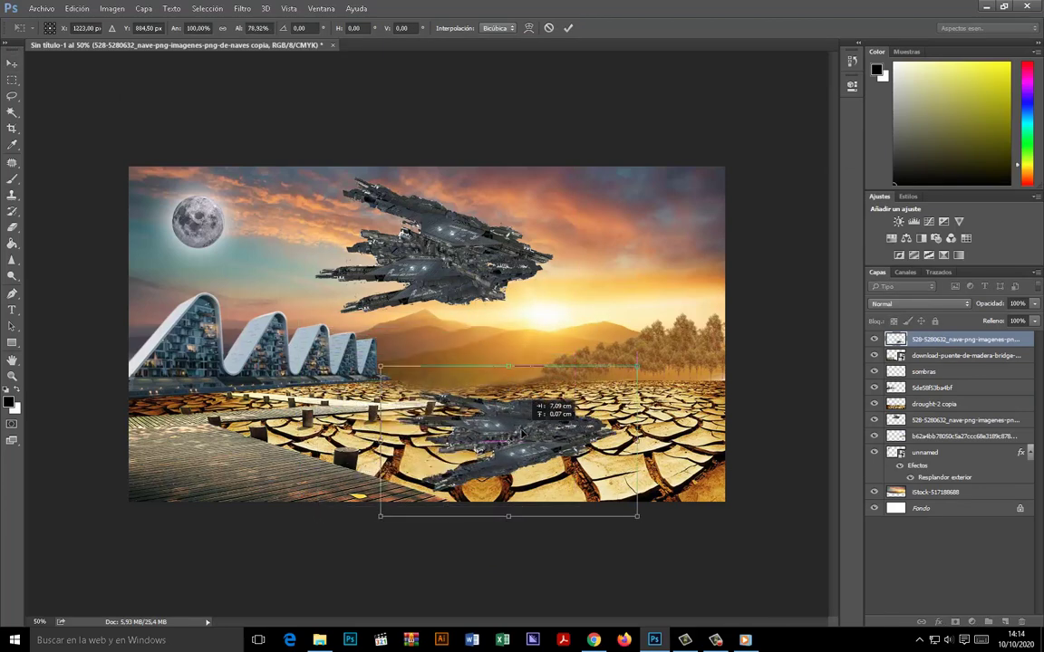
pyautogui.press('Return')
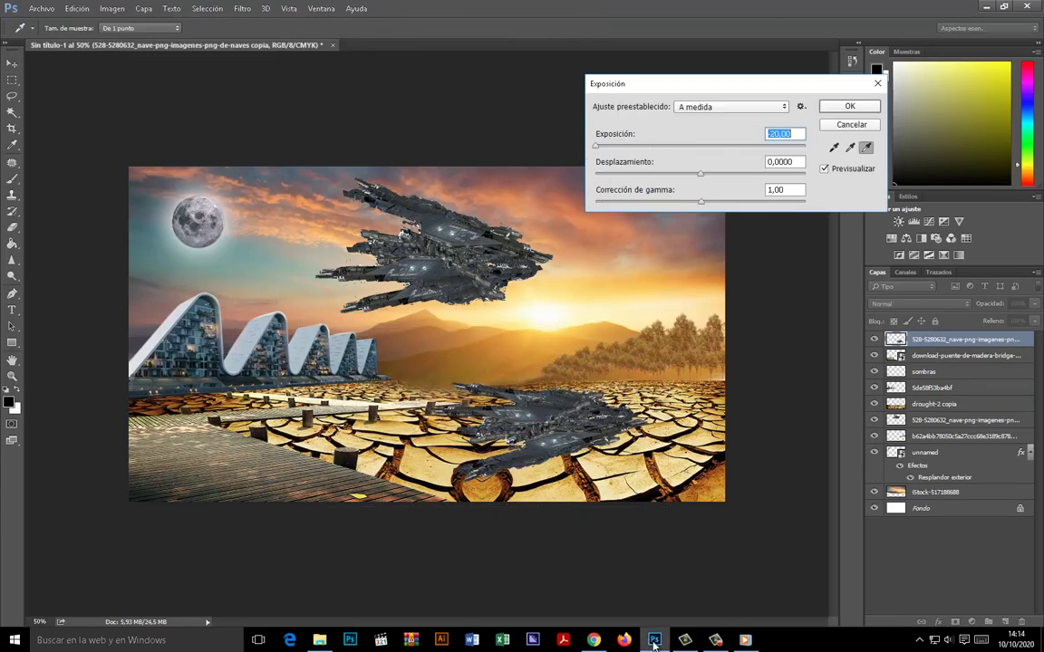
pyautogui.press('Return')
# Set the shadow to 36% opacity, scale and slant it onto the hills, then Warp it.
pyautogui.press('3')
pyautogui.press('6')
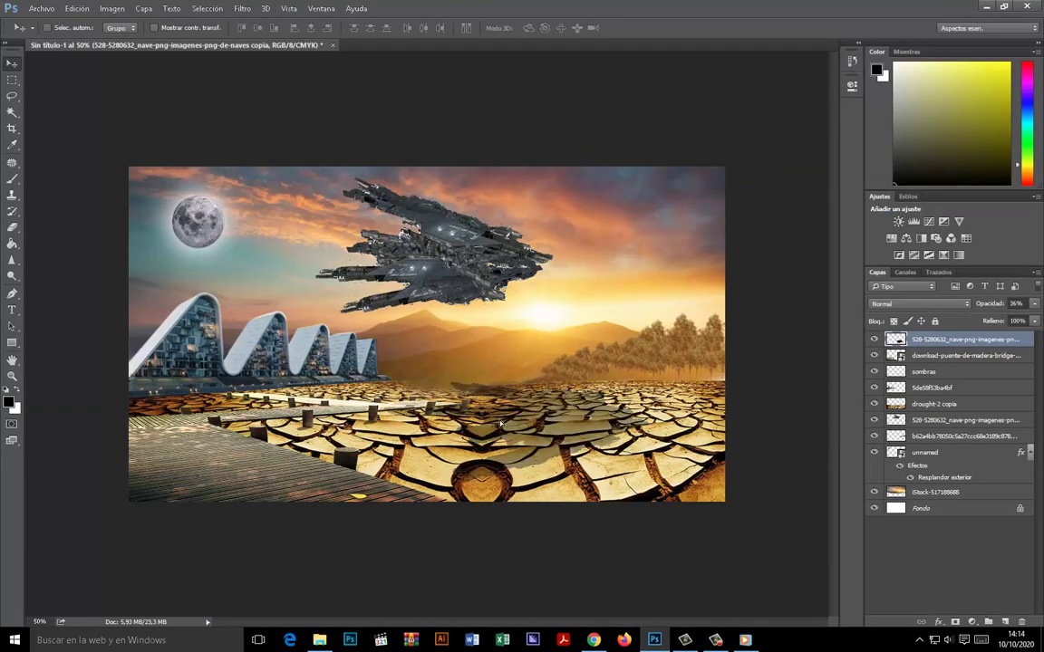
pyautogui.hotkey('ctrl', 't')
pyautogui.moveTo(507, 431); pyautogui.dragTo(450, 440)
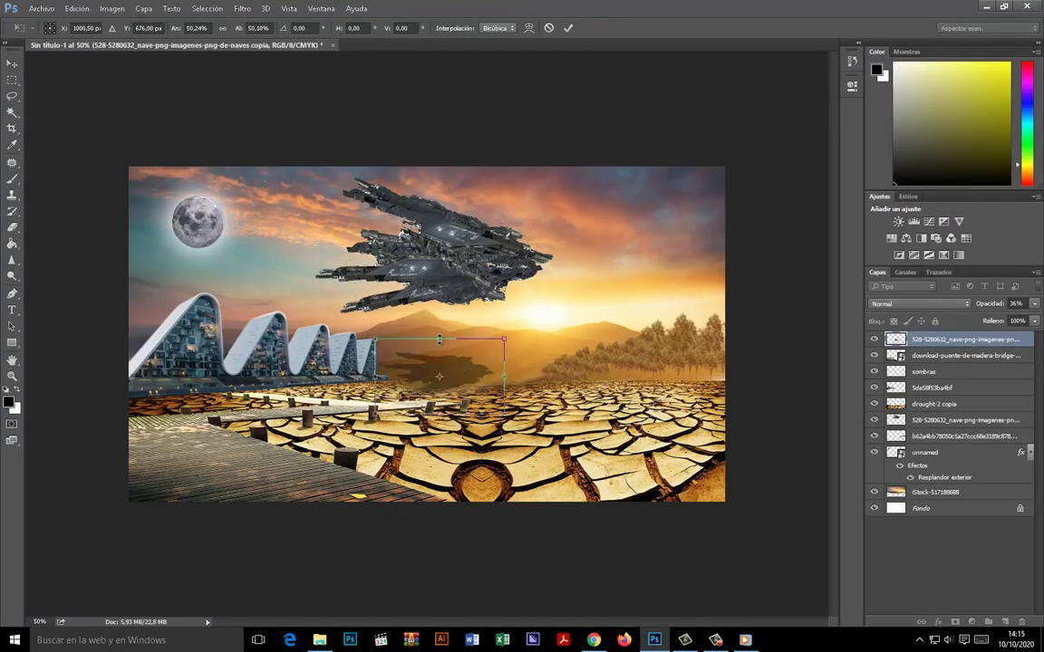
pyautogui.moveTo(440, 340); pyautogui.dragTo(401, 364)
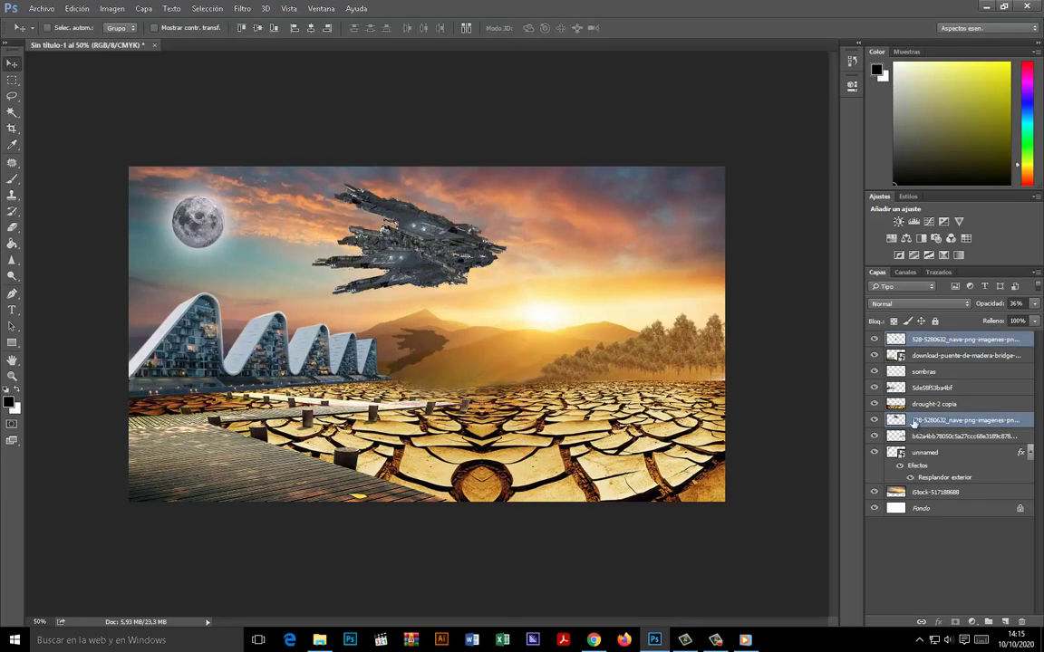
pyautogui.moveTo(420, 342); pyautogui.dragTo(439, 388)
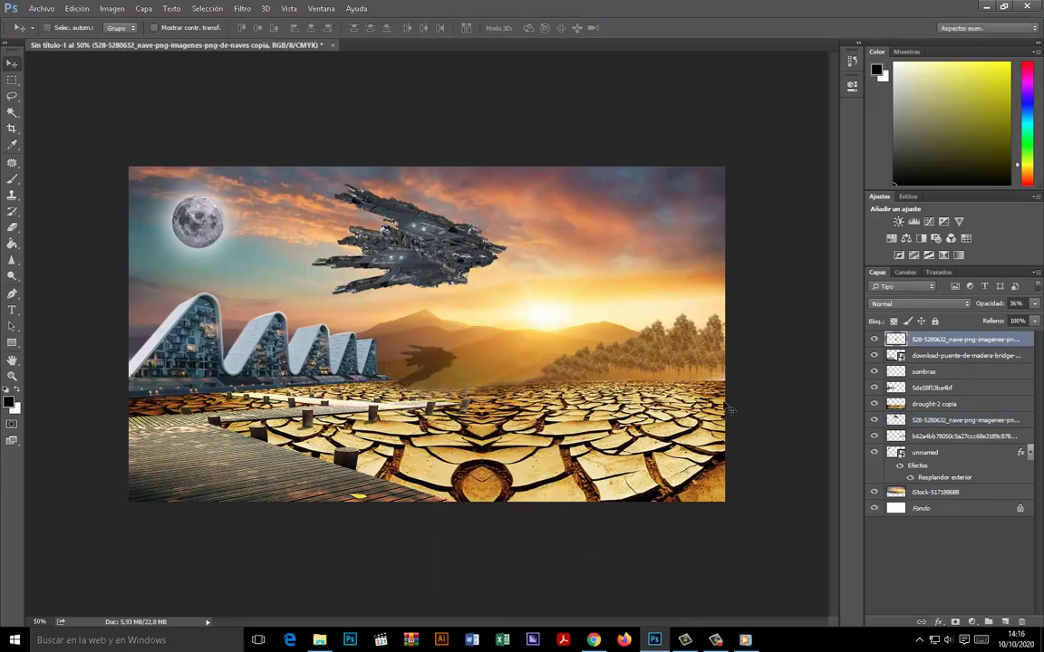
pyautogui.rightClick(442, 400)
pyautogui.click(497, 473)
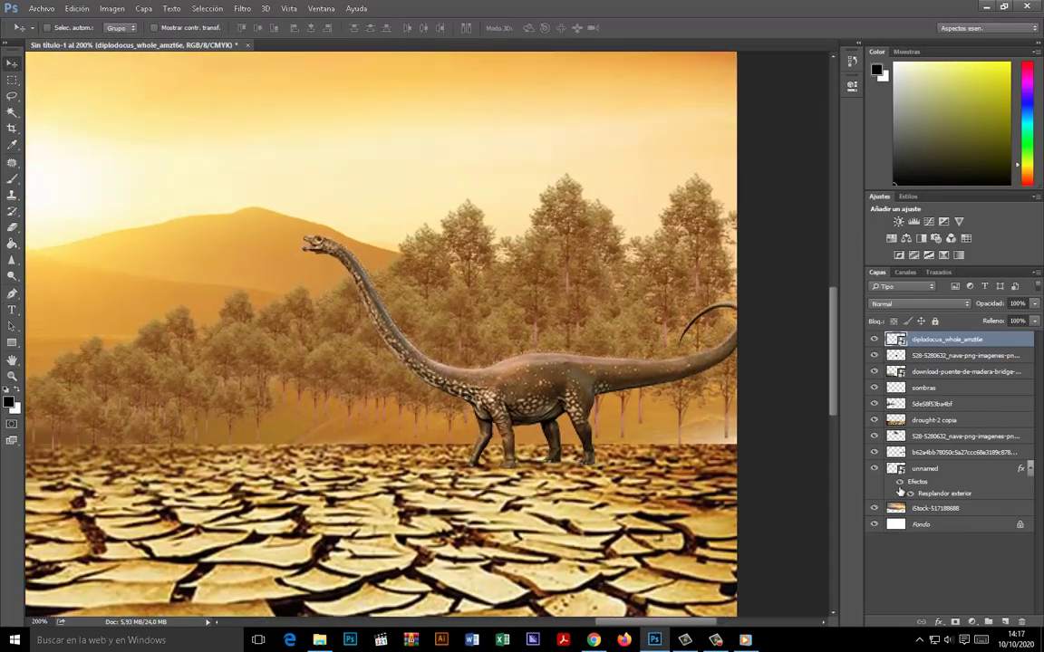
# Soften the drought layer along the tree line and duplicate the diplodocus.
pyautogui.moveTo(197, 430); pyautogui.dragTo(331, 421)
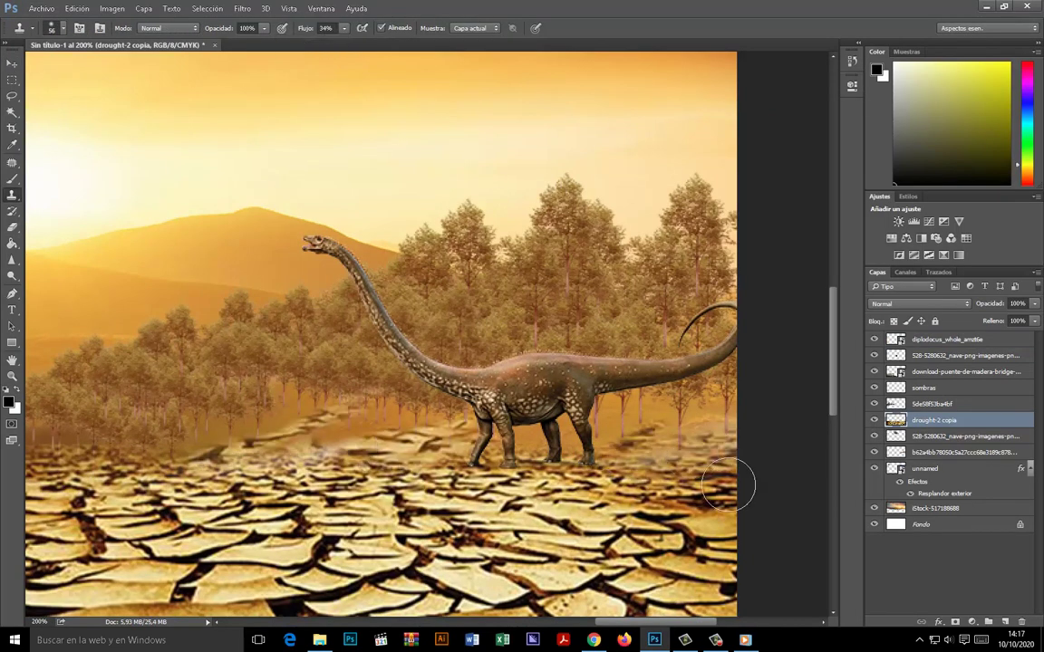
pyautogui.rightClick(942, 339)
pyautogui.click(862, 338)
pyautogui.moveTo(440, 442); pyautogui.dragTo(416, 443)
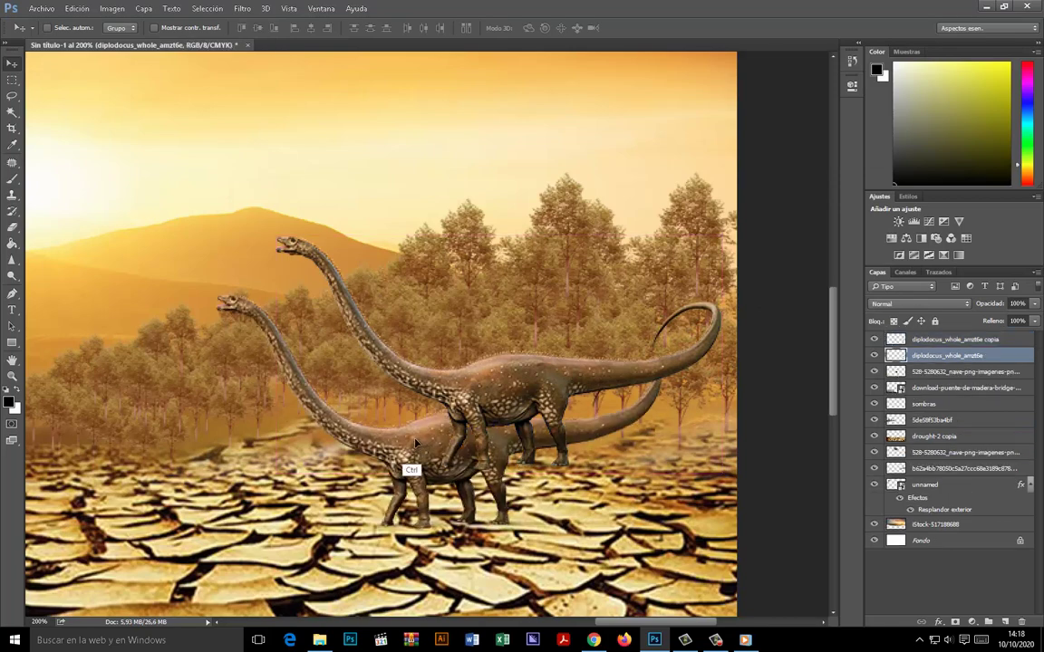
# Flip the diplodocus copy below the original and skew it into a shadow.
pyautogui.hotkey('ctrl', 't')
pyautogui.rightClick(337, 395)
pyautogui.click(442, 559)
pyautogui.moveTo(468, 599); pyautogui.dragTo(473, 542)
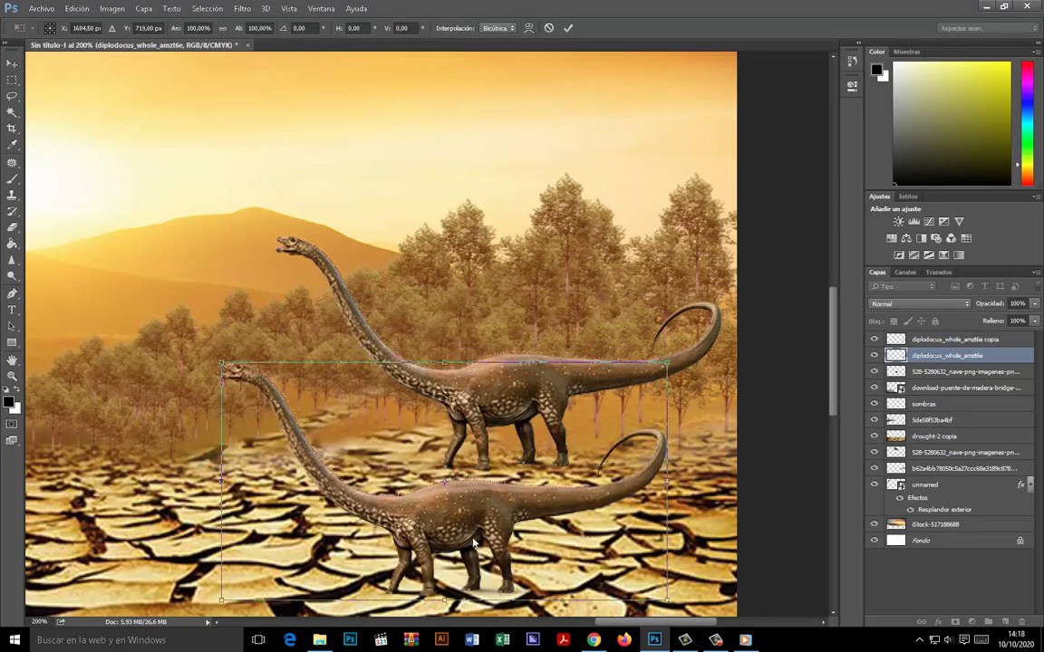
pyautogui.rightClick(473, 541)
pyautogui.click(508, 533)
pyautogui.scroll(-3, 534, 508)
pyautogui.rightClick(478, 401)
pyautogui.click(507, 435)
pyautogui.moveTo(507, 460); pyautogui.dragTo(357, 460)
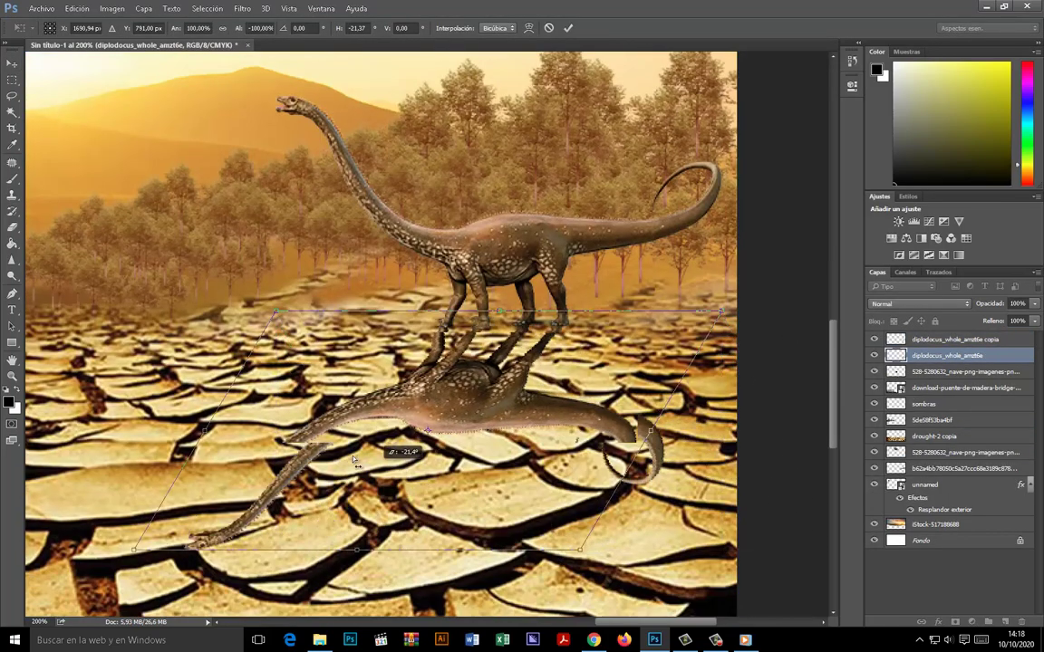
pyautogui.press('Return')
# Blacken the diplodocus shadow with Exposure and make it semi-transparent.
pyautogui.click(112, 8)
pyautogui.click(281, 107)
pyautogui.moveTo(701, 145); pyautogui.dragTo(601, 145)
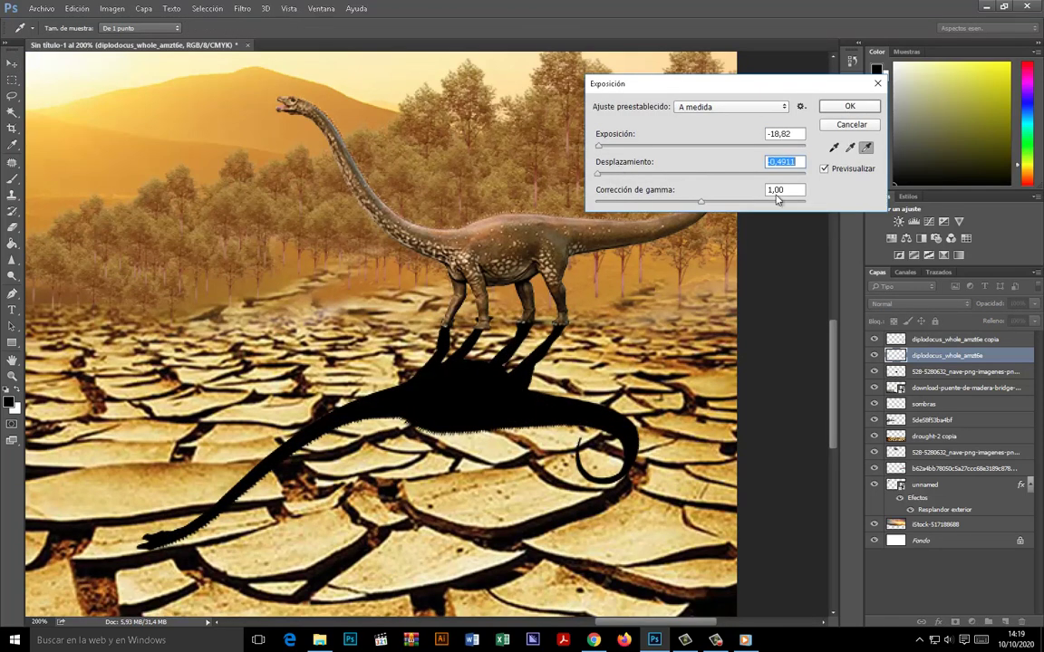
pyautogui.press('Return')
pyautogui.moveTo(1001, 322); pyautogui.dragTo(983, 320)
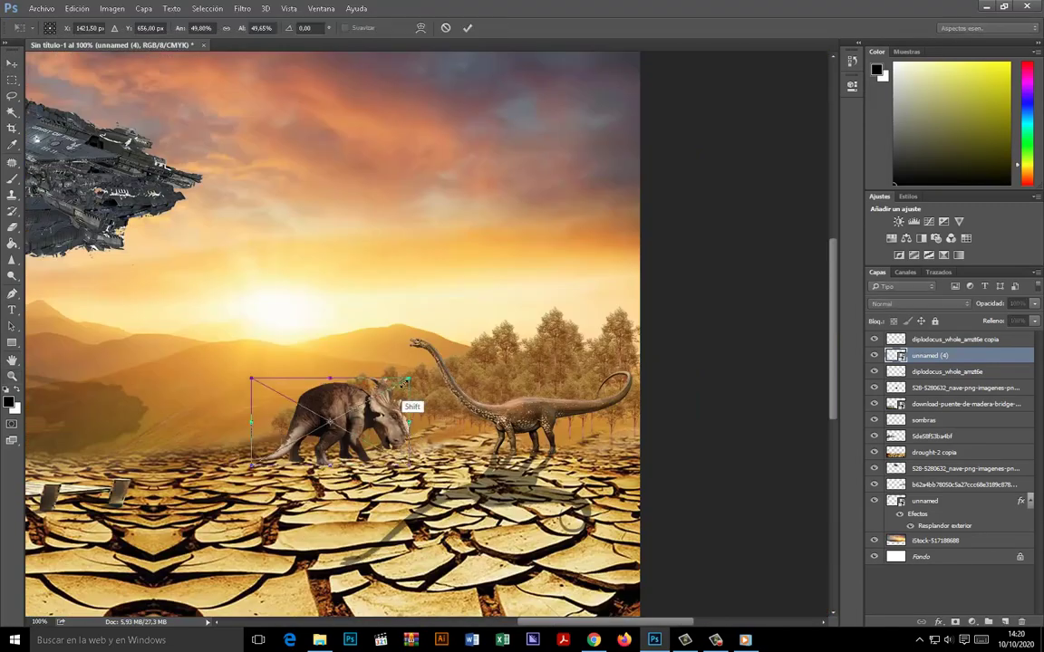
# Place the triceratops and give it a faded, partial-opacity shadow copy.
pyautogui.press('Return')
pyautogui.moveTo(292, 430); pyautogui.dragTo(310, 426)
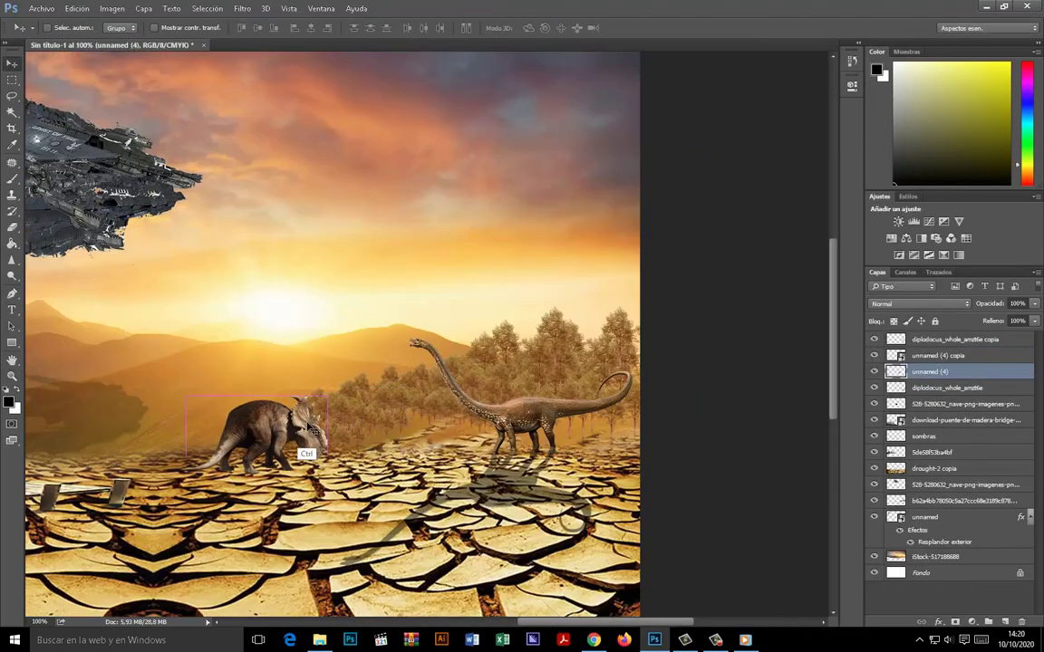
pyautogui.press('Return')
pyautogui.moveTo(1034, 304); pyautogui.dragTo(1009, 323)
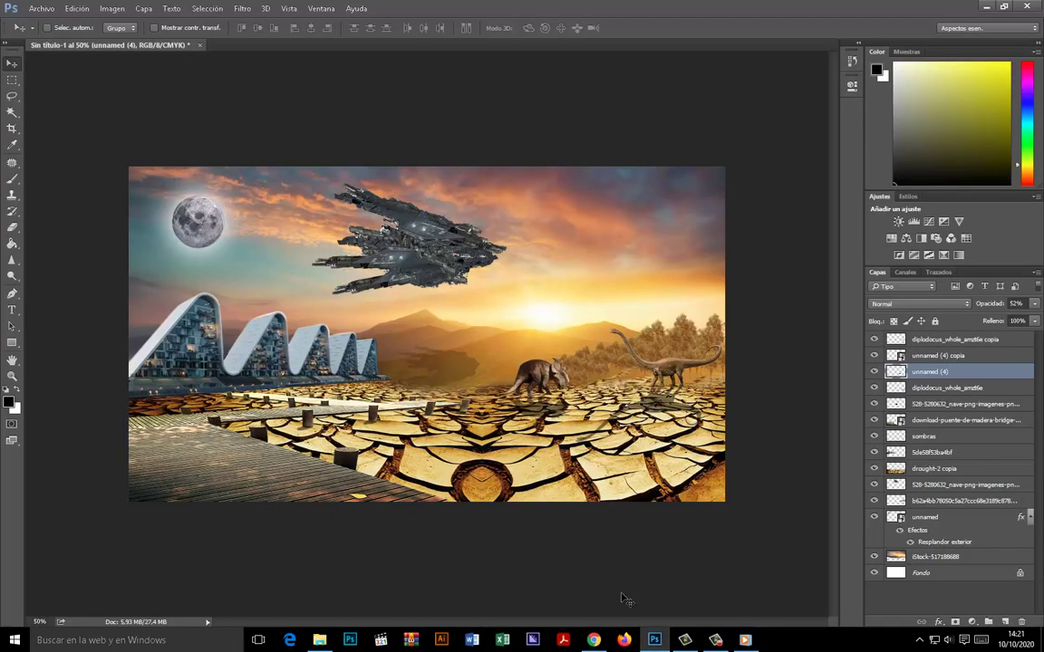
# Bring in the grey spaceship and scale it small beside the moon.
pyautogui.click(319, 640)
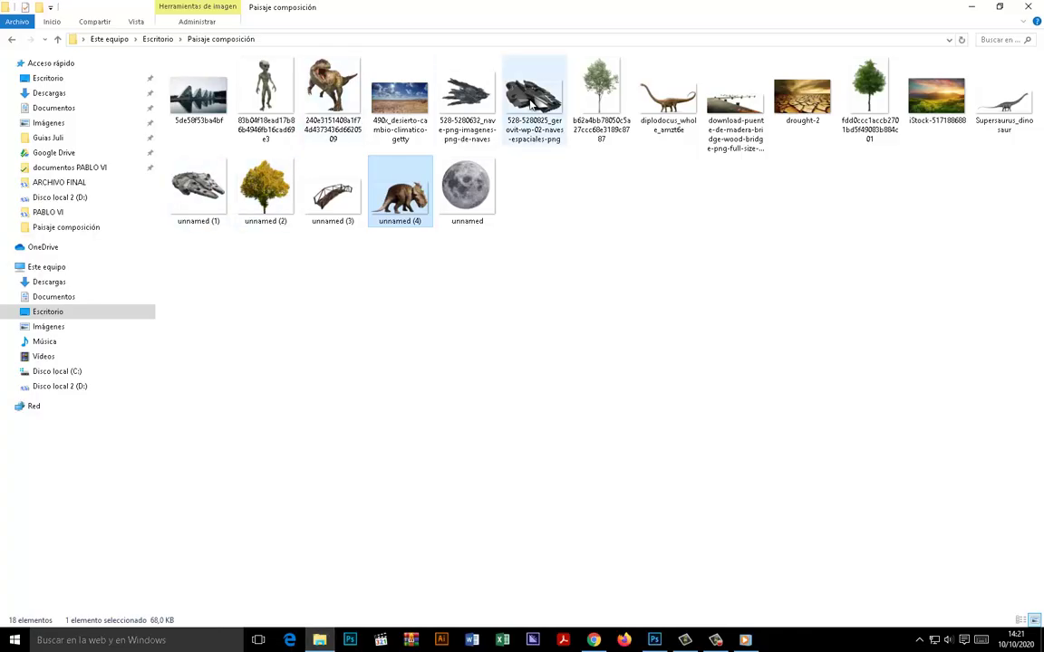
pyautogui.moveTo(531, 104); pyautogui.dragTo(432, 534)
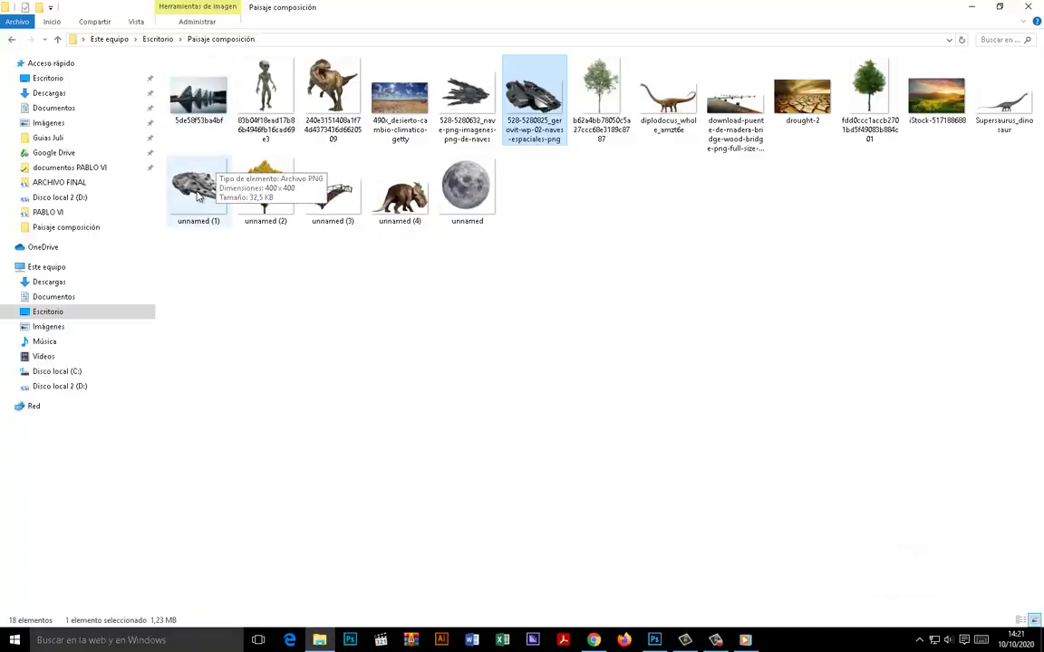
pyautogui.moveTo(199, 175); pyautogui.dragTo(426, 345)
pyautogui.moveTo(494, 373); pyautogui.dragTo(262, 258)
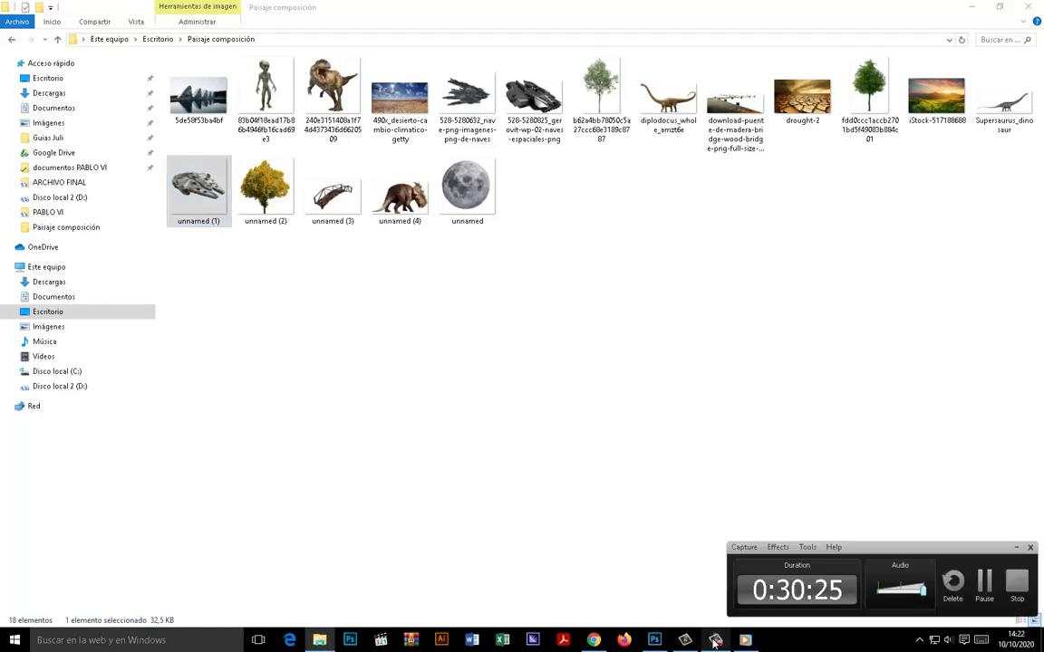
# Drag the wooden bridge image into the scene.
pyautogui.moveTo(328, 181)
pyautogui.mouseDown()
pyautogui.moveTo(653, 617)
pyautogui.moveTo(458, 319)
pyautogui.moveTo(548, 296)
pyautogui.mouseUp()
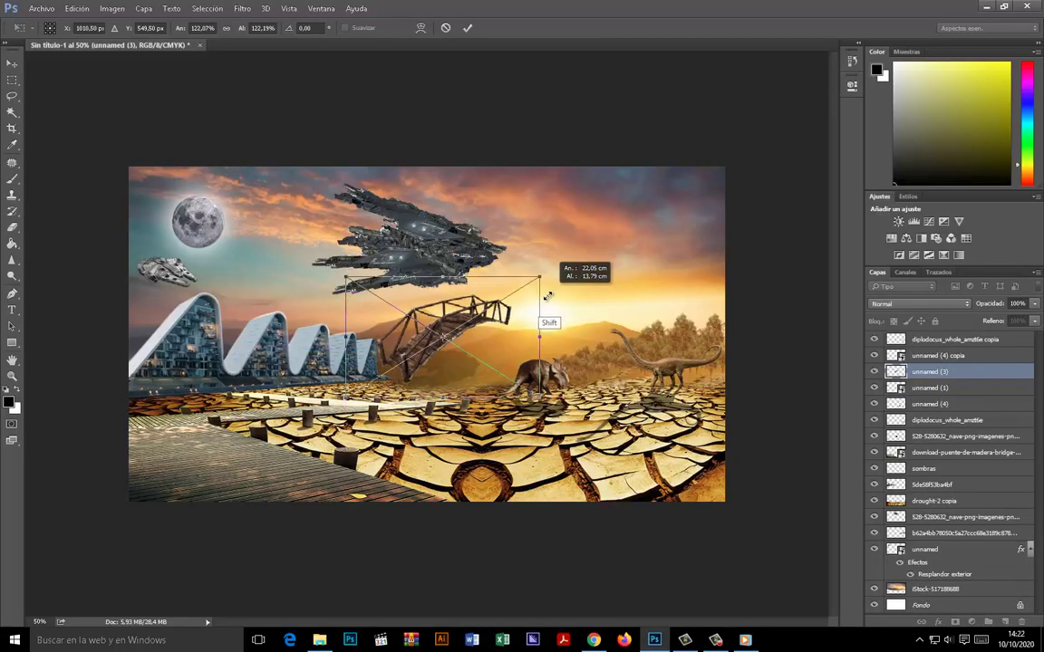
pyautogui.press('z')
pyautogui.click(507, 339)
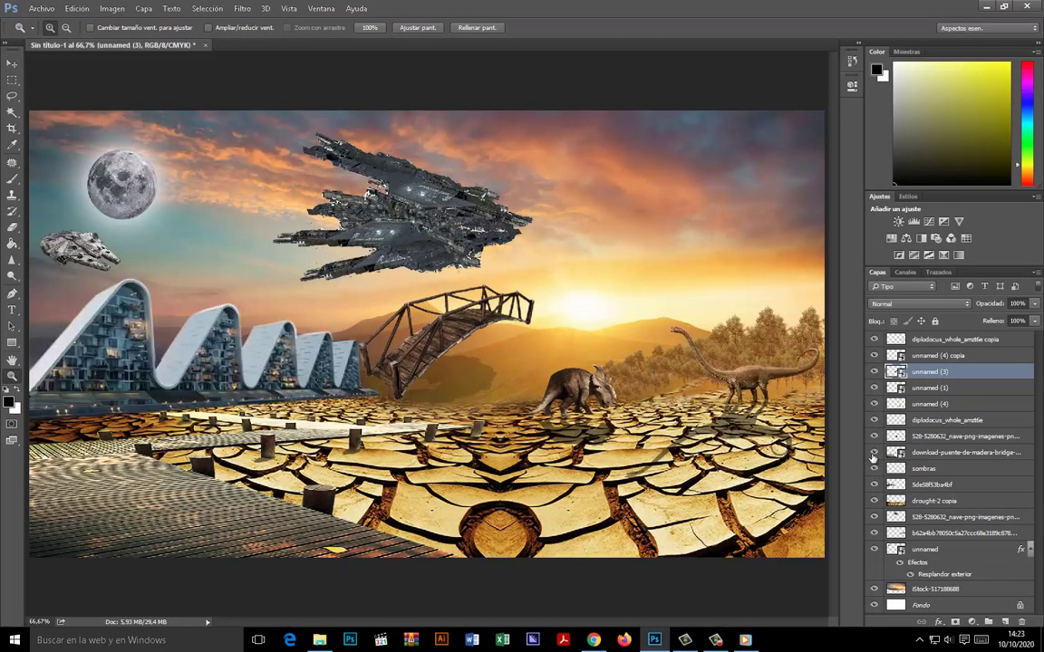
# Shrink the big spaceship with Free Transform.
pyautogui.click(961, 516)
pyautogui.hotkey('ctrl', 't')
pyautogui.moveTo(467, 152); pyautogui.dragTo(454, 254)
pyautogui.press('Return')
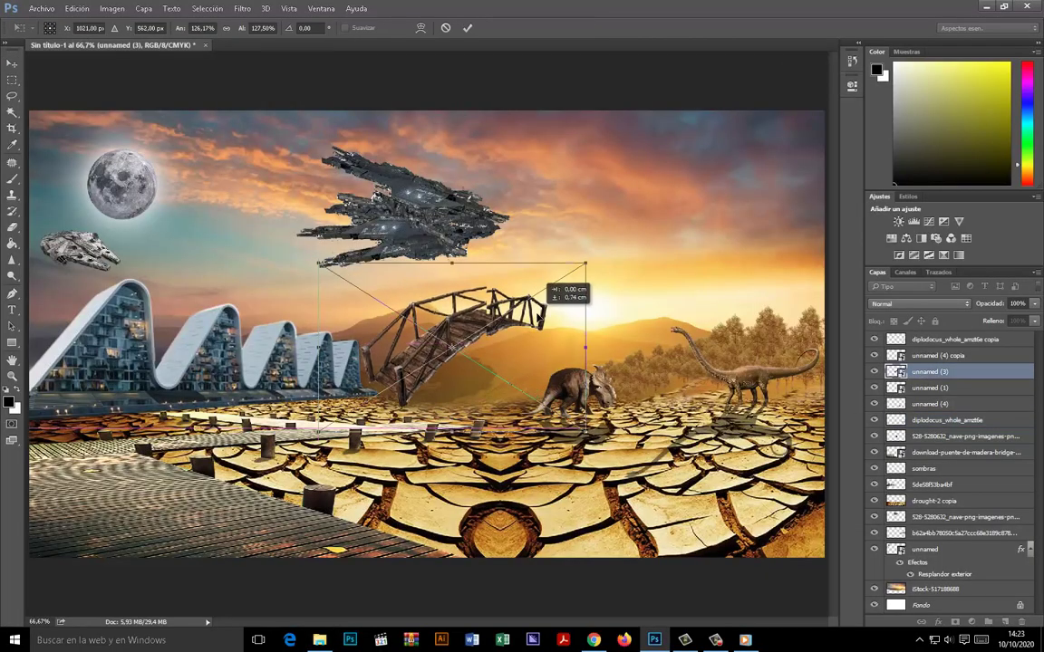
# Warp the bridge into an arch.
pyautogui.hotkey('ctrl', '+')
pyautogui.hotkey('ctrl', '+')
pyautogui.click(421, 27)
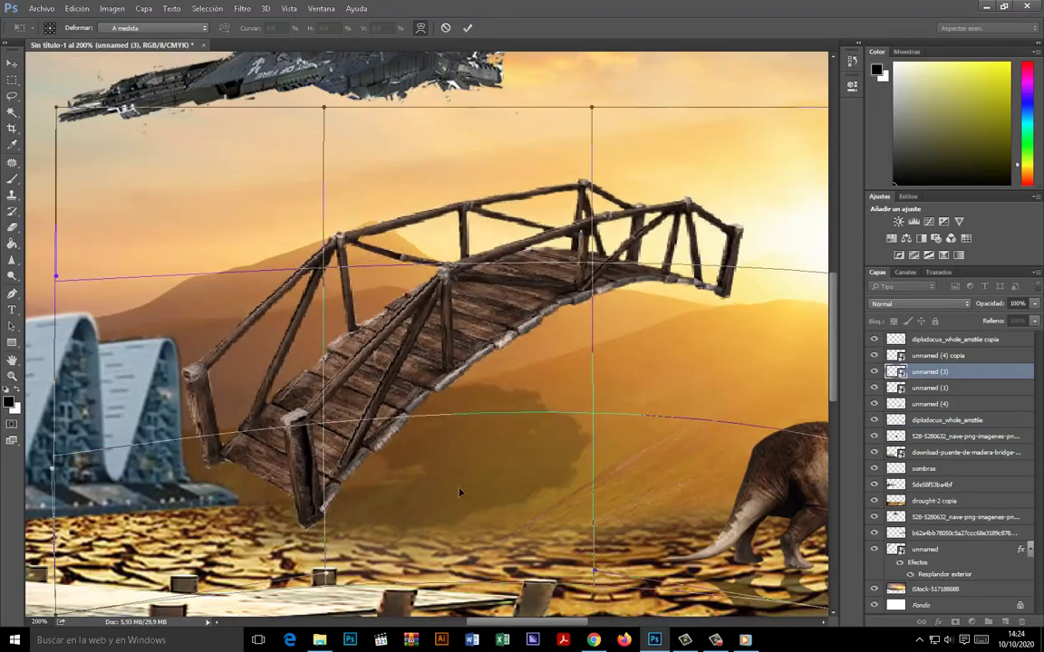
pyautogui.moveTo(469, 510); pyautogui.dragTo(453, 435)
pyautogui.press('Return')
pyautogui.press('z')
pyautogui.hotkey('ctrl', '-')
pyautogui.hotkey('ctrl', '-')
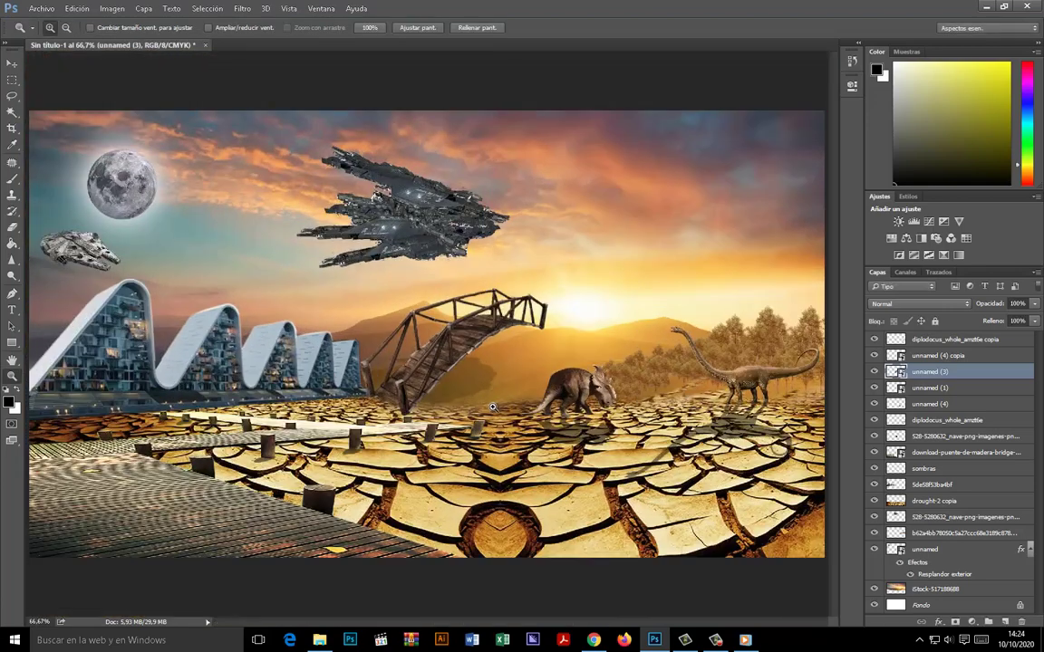
# Shrink the bridge and move it right over the diplodocus.
pyautogui.hotkey('ctrl', 't')
pyautogui.moveTo(546, 288); pyautogui.dragTo(473, 333)
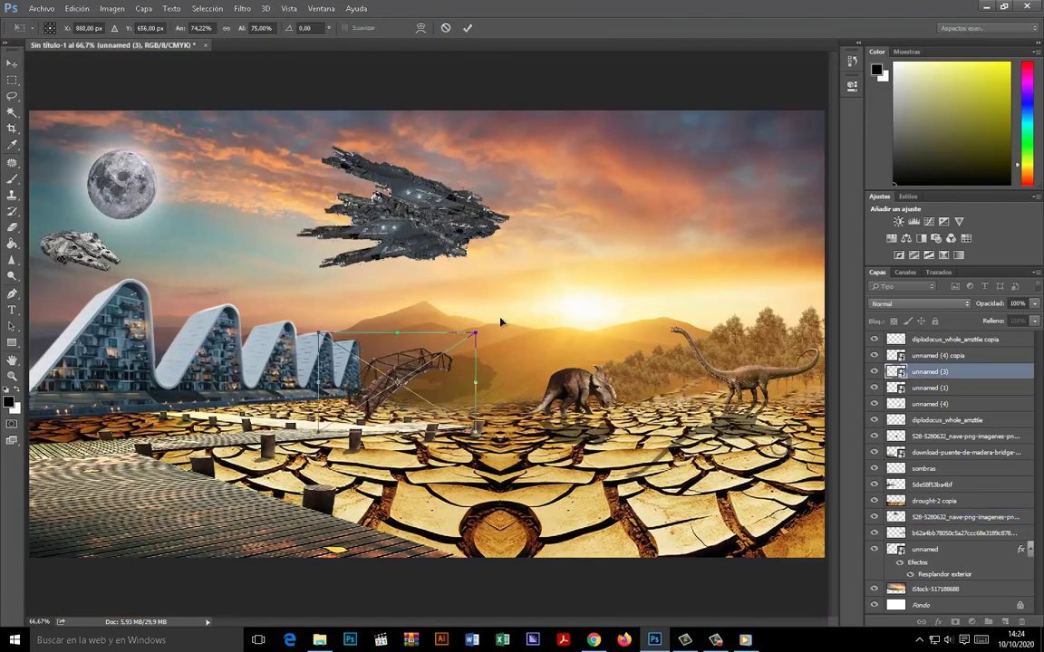
pyautogui.moveTo(605, 281); pyautogui.dragTo(714, 296)
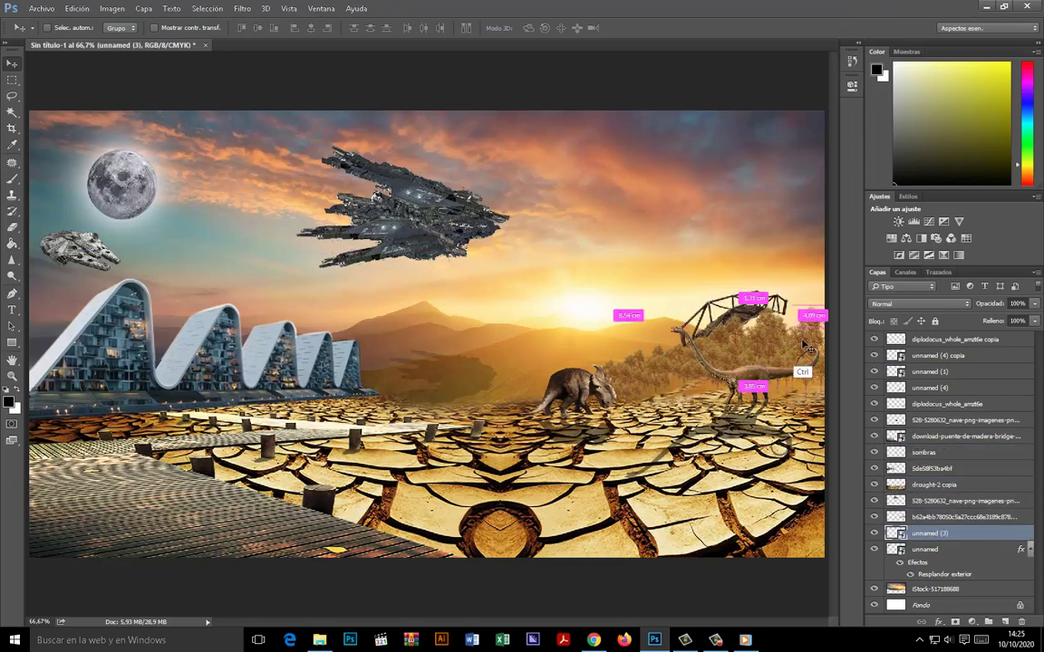
# Scale the alien onto the bridge and raise the triceratops copy in the layer stack.
pyautogui.click(77, 8)
pyautogui.rightClick(929, 532)
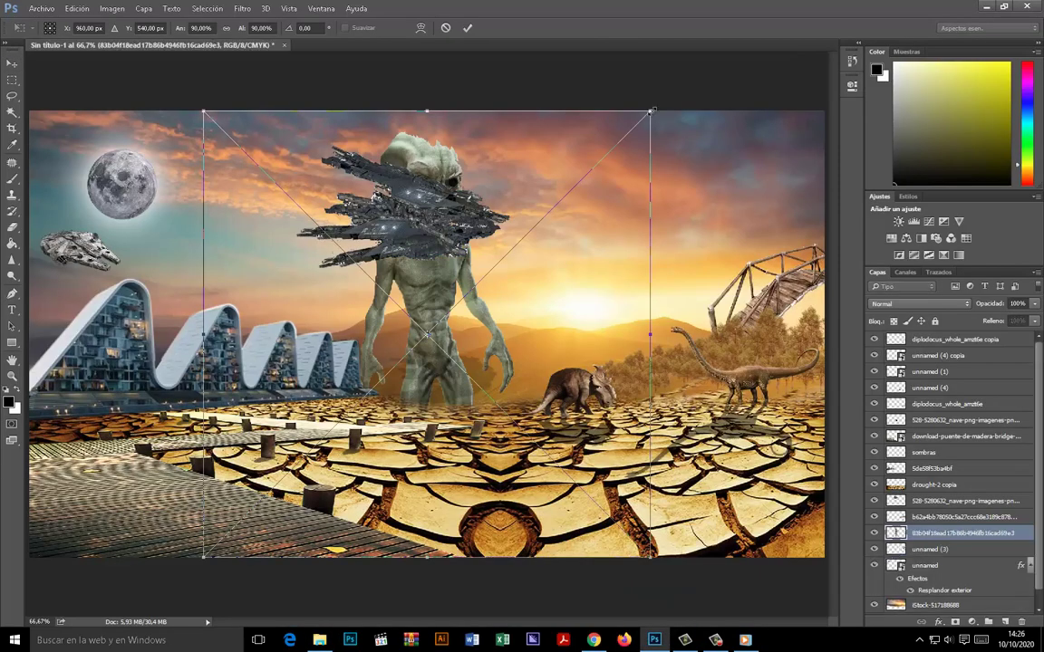
pyautogui.moveTo(747, 231); pyautogui.dragTo(777, 220)
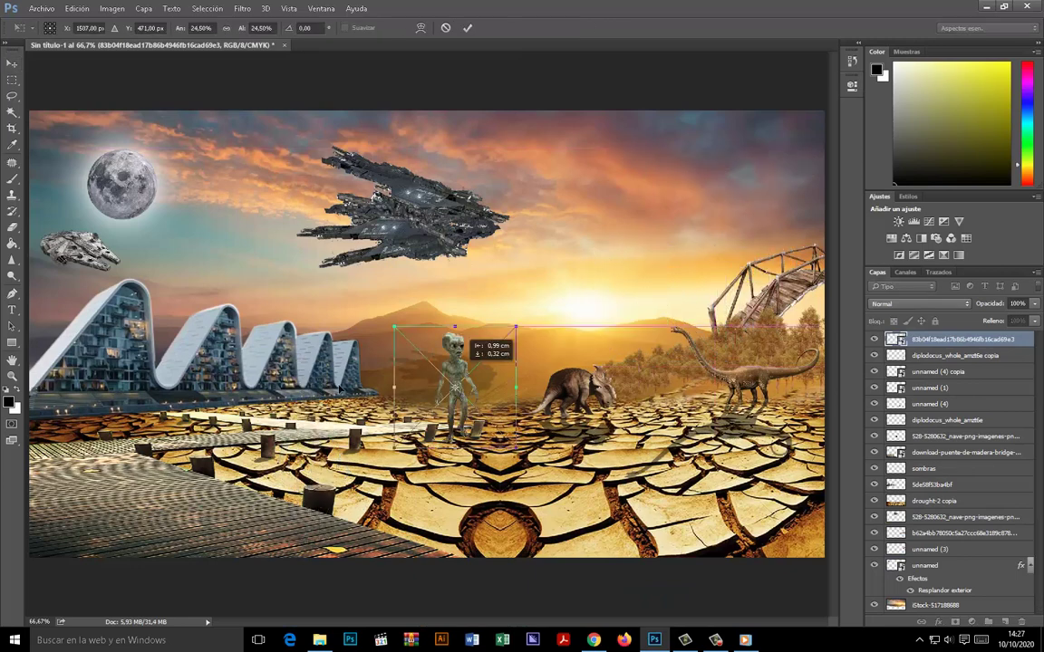
pyautogui.press('Return')
pyautogui.moveTo(942, 372); pyautogui.dragTo(943, 360)
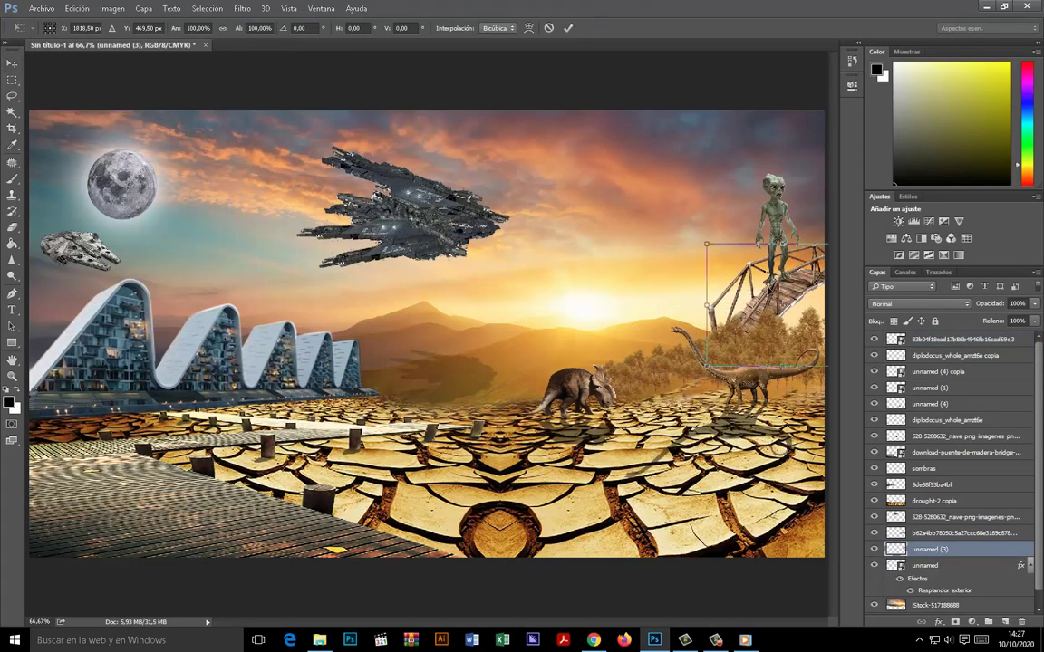
# Lift the bridge higher under the alien and zoom in on the figure.
pyautogui.moveTo(769, 288); pyautogui.dragTo(698, 226)
pyautogui.press('Return')
pyautogui.press('s')
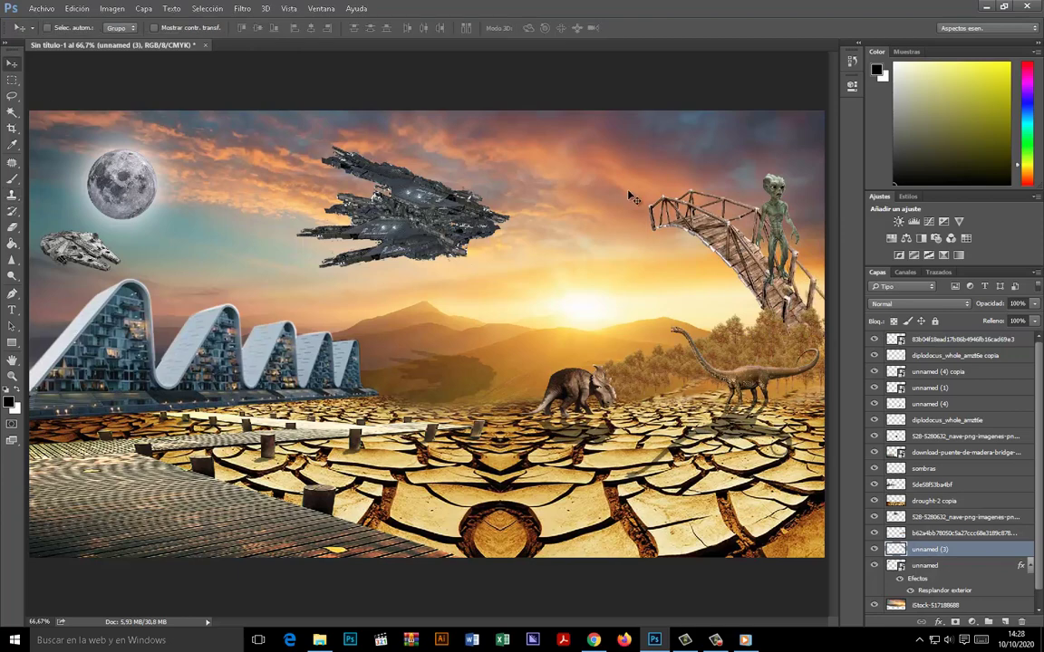
pyautogui.press('Return')
pyautogui.scroll(3, 720, 195)
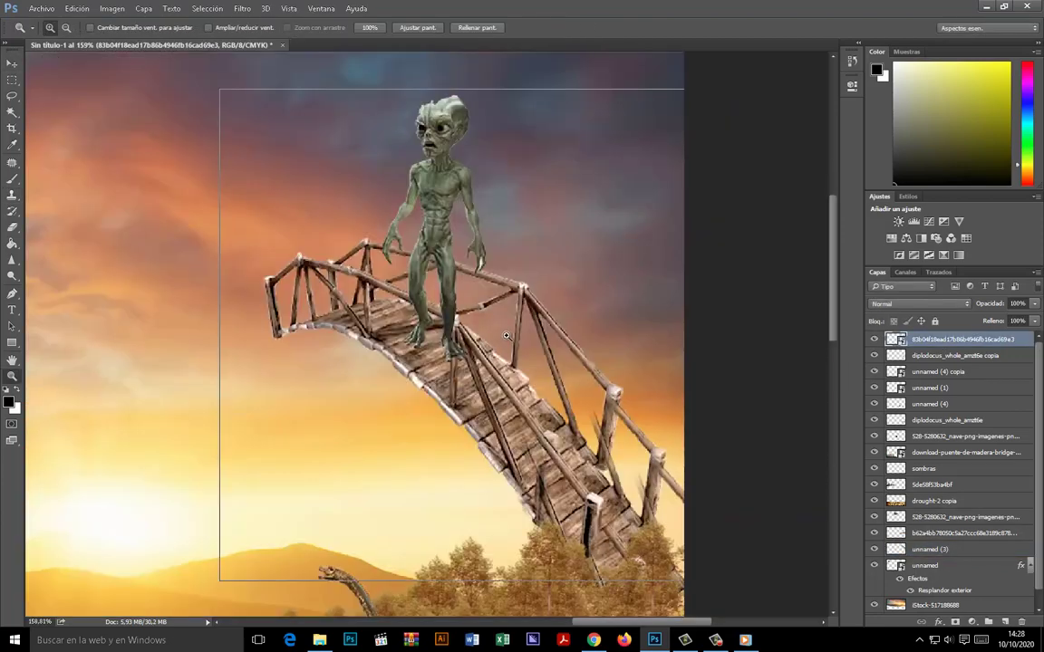
pyautogui.scroll(2, 721, 195)
# Clean the alien's edges with the Eraser, then duplicate the alien for its shadow.
pyautogui.press('e')
pyautogui.rightClick(421, 303)
pyautogui.press('Escape')
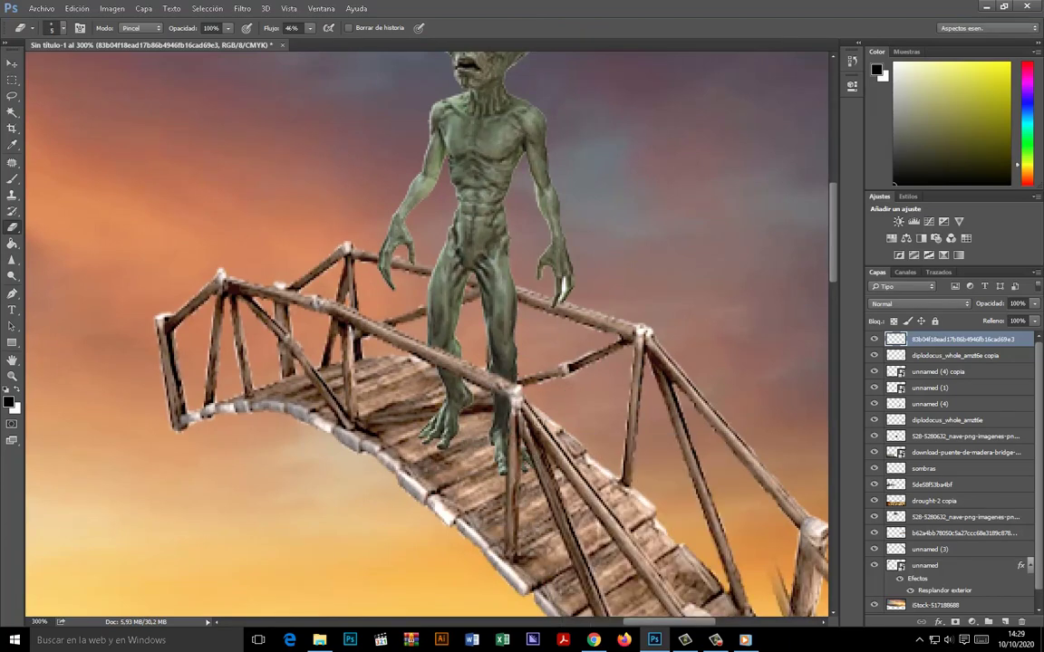
pyautogui.hotkey('ctrl', '1')
pyautogui.hotkey('ctrl', 'j')
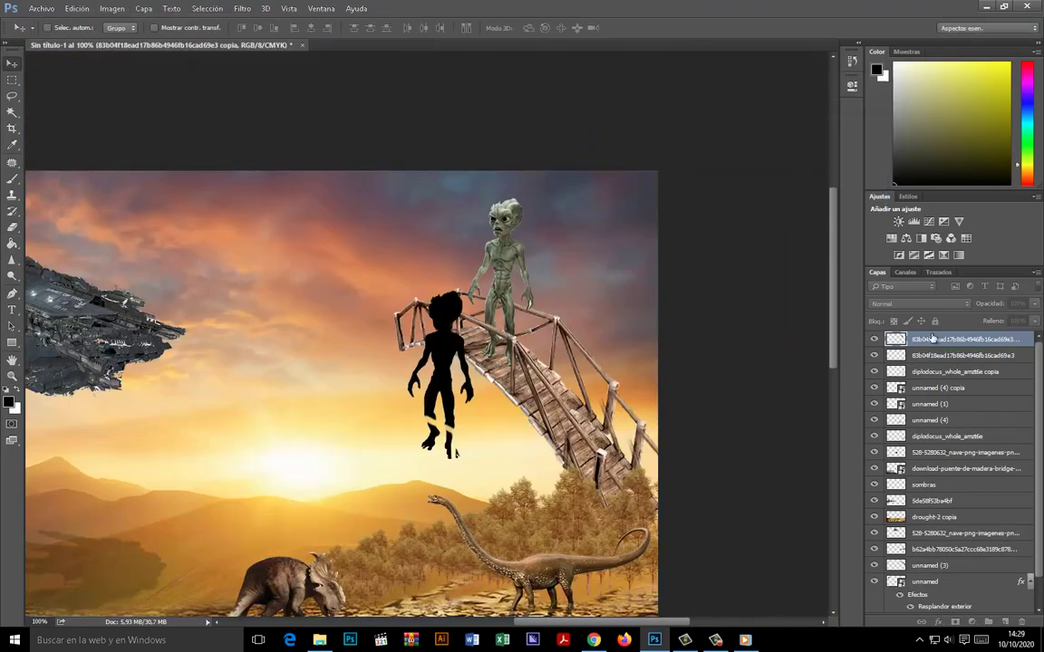
# Move the flipped black alien copy beside the bridge and reselect the original alien.
pyautogui.moveTo(489, 380); pyautogui.dragTo(585, 367)
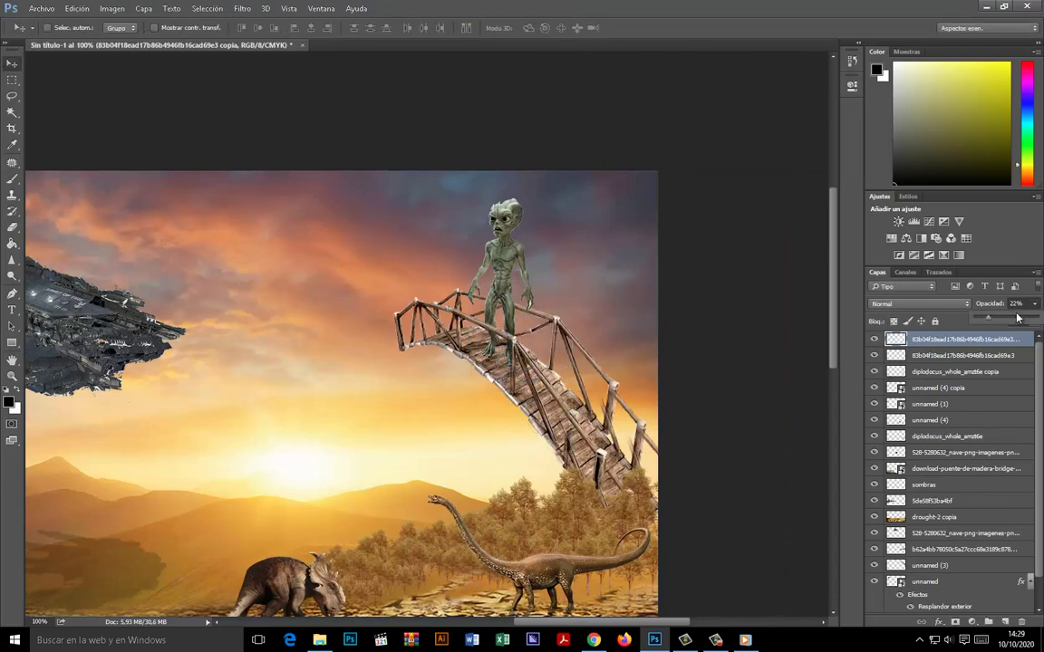
pyautogui.doubleClick(498, 341)
pyautogui.click(974, 356)
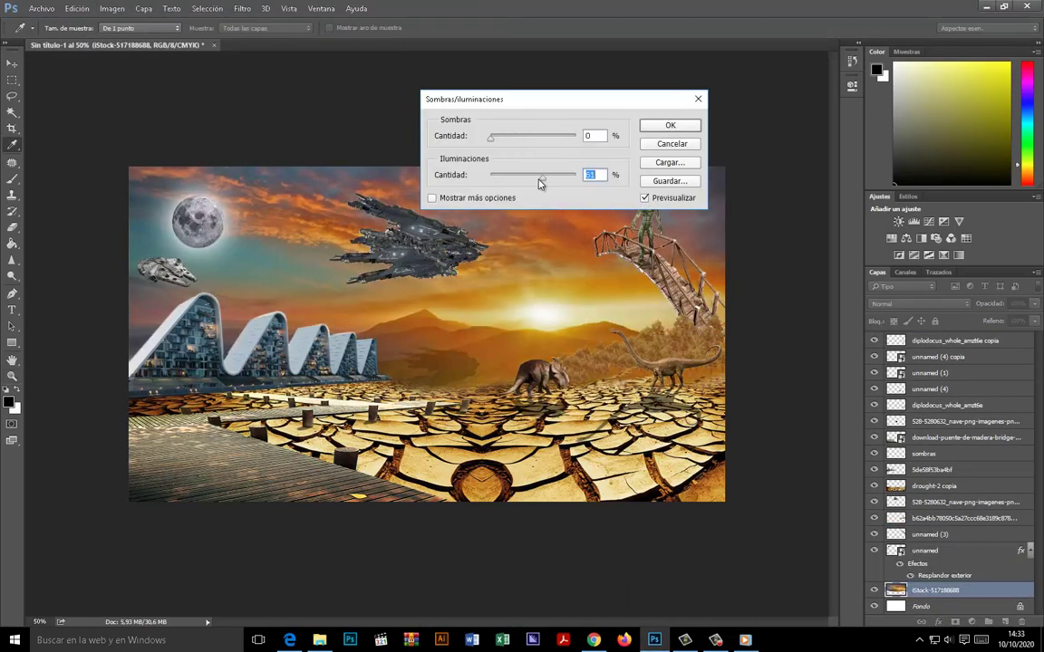
# Apply the Shadows/Highlights adjustment to the sunset photo.
pyautogui.press('Return')
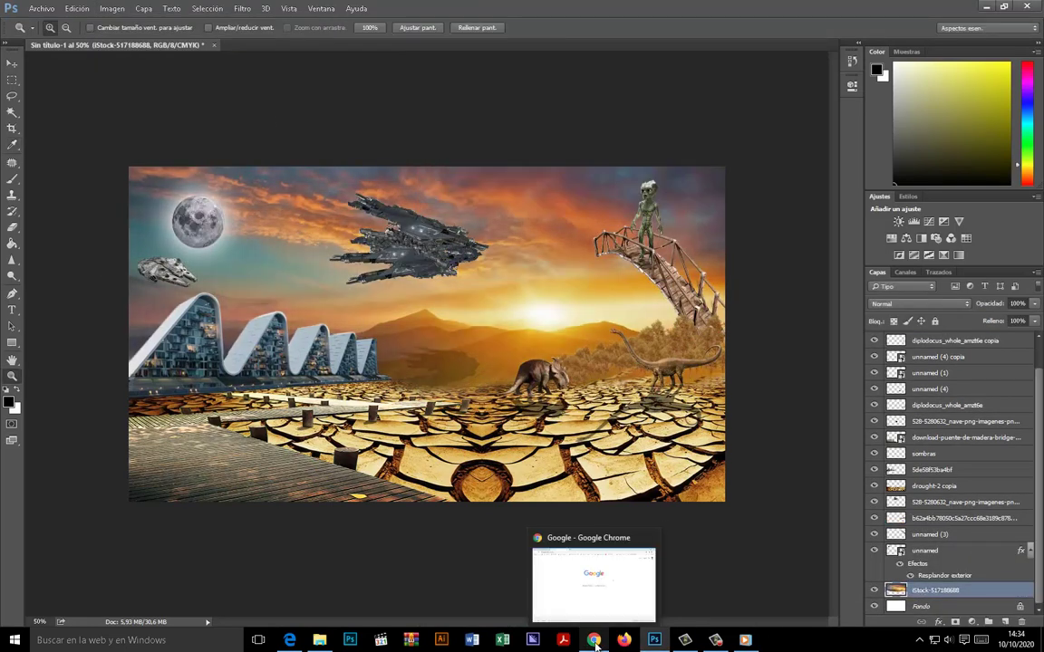
pyautogui.click(593, 640)
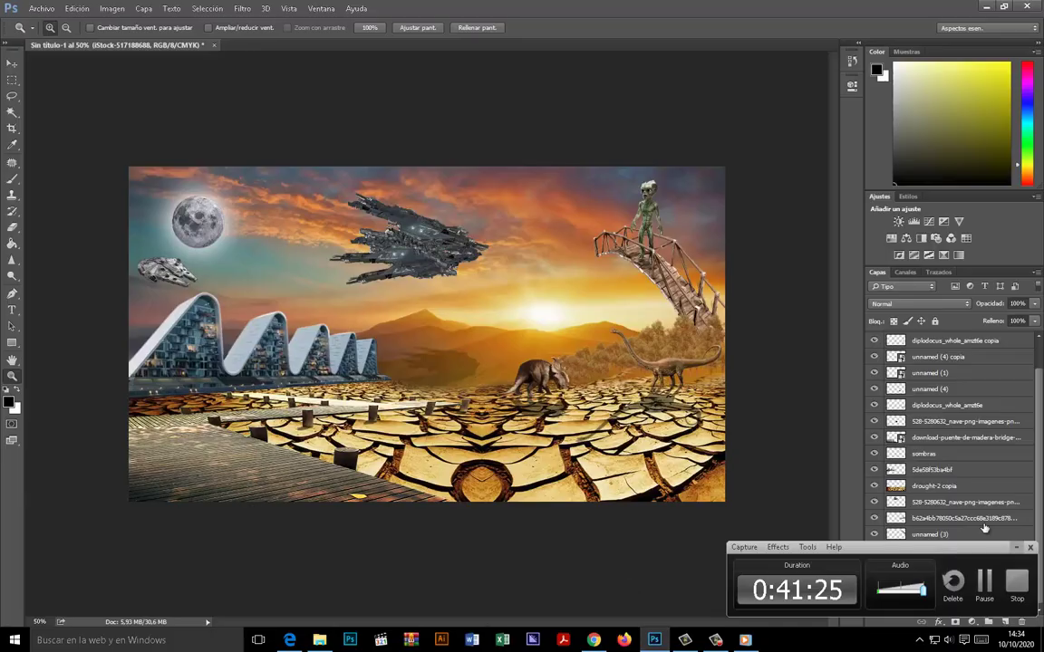
pyautogui.scroll(-2, 951, 426)
# Duplicate the 5de58f53ba4bf boardwalk, set the copy left under the buildings, and place the sun flare.
pyautogui.click(934, 472)
pyautogui.hotkey('ctrl', 'j')
pyautogui.hotkey('ctrl', 't')
pyautogui.moveTo(318, 339); pyautogui.dragTo(278, 409)
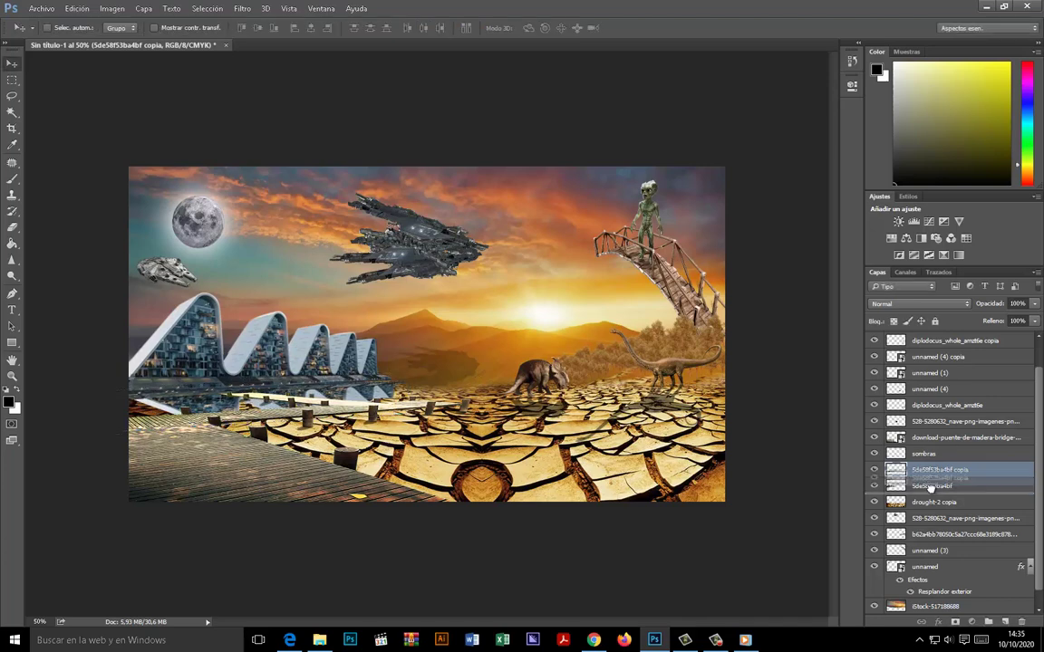
pyautogui.hotkey('ctrl', '+')
pyautogui.hotkey('ctrl', 't')
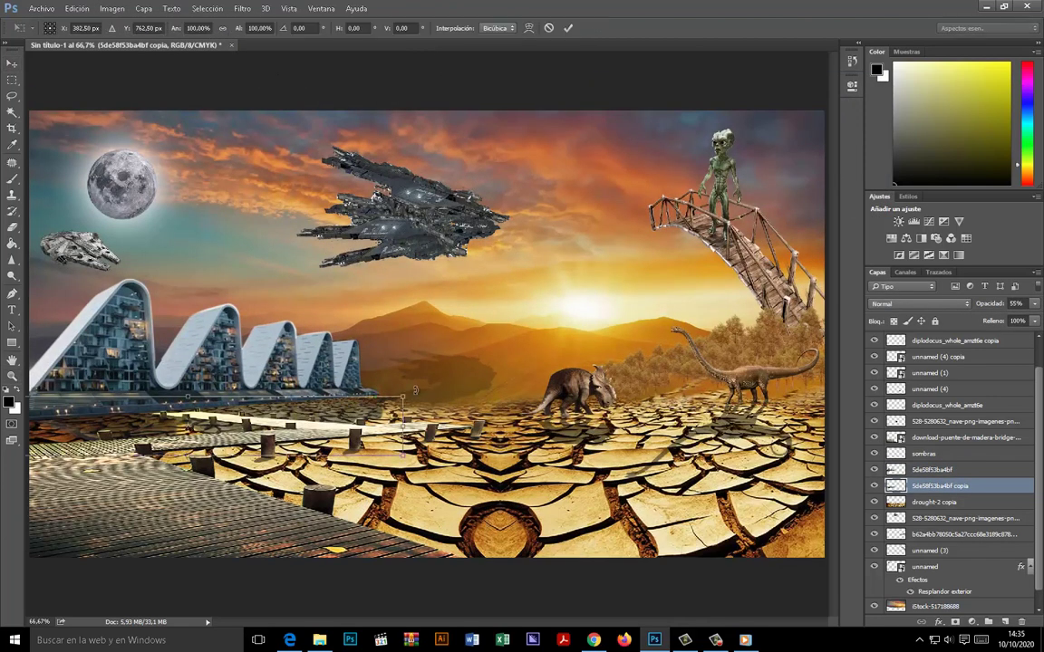
pyautogui.press('Return')
pyautogui.hotkey('ctrl', '-')
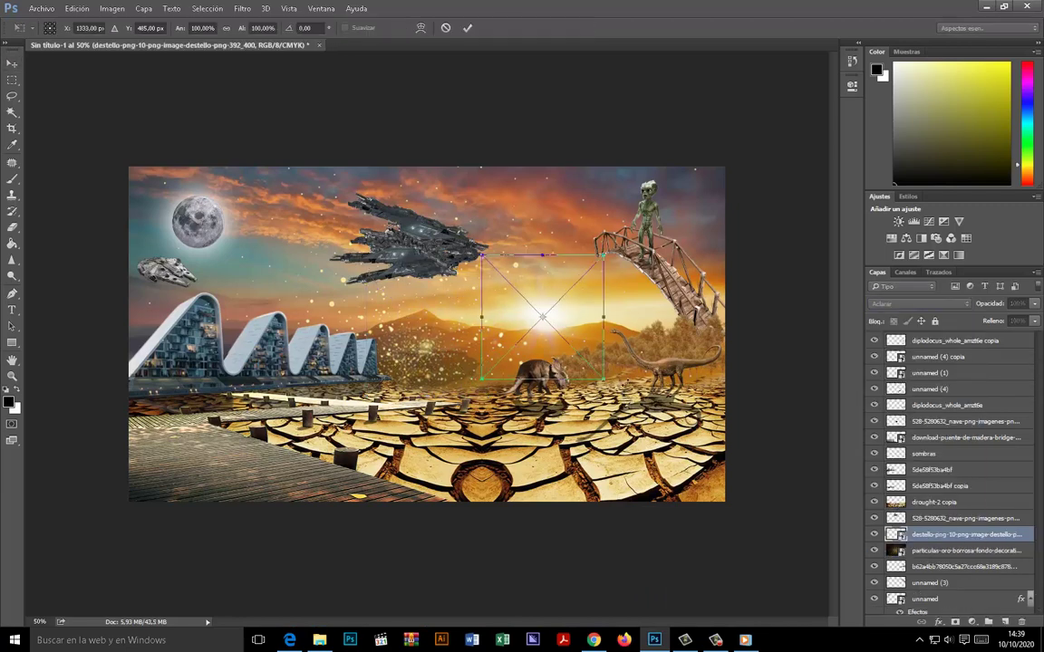
pyautogui.press('Return')
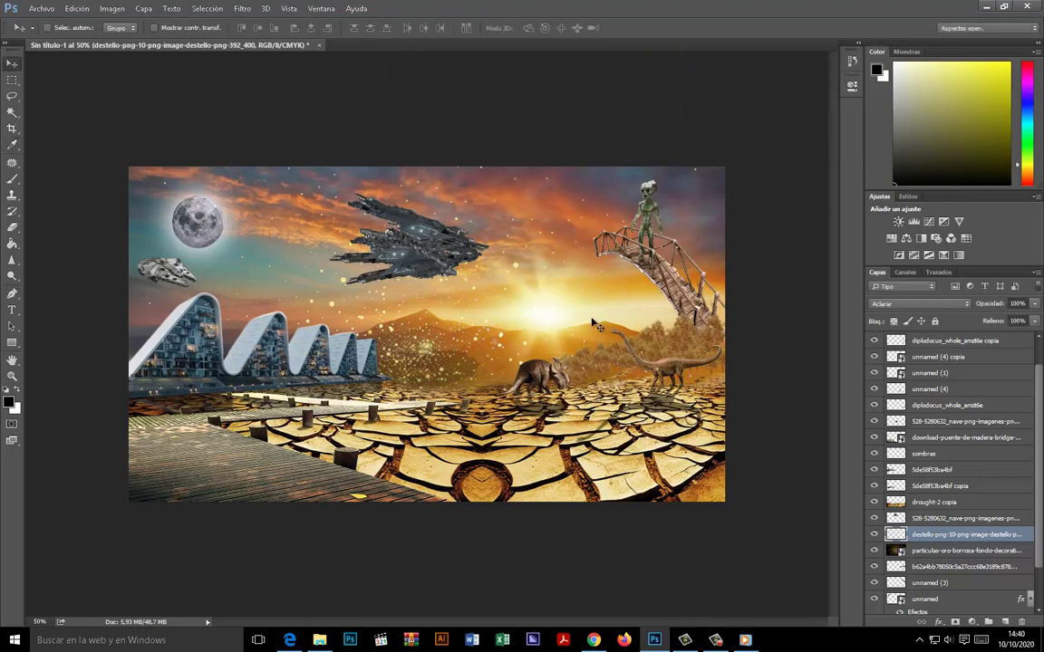
# Scroll the Layers panel to reach the 5de58f53ba4bf copia layer.
pyautogui.scroll(-1, 1038, 466)
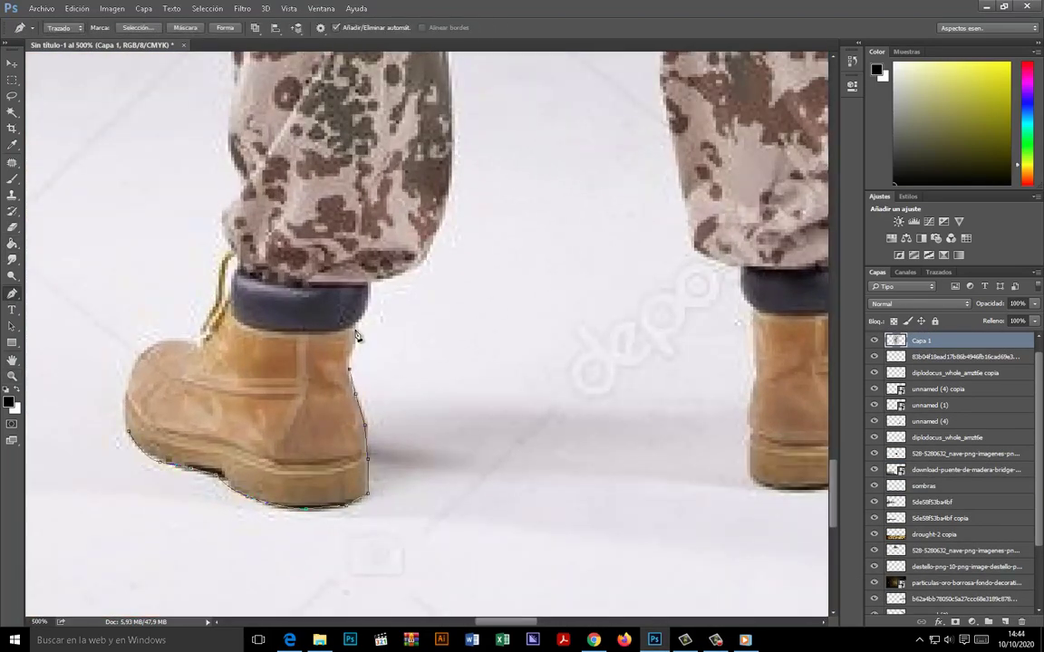
# Scroll along the soldier at 500% while tracing his rifle, head, backpack and back to the boot.
pyautogui.scroll(4, 358, 336)
pyautogui.scroll(4, 375, 270)
pyautogui.scroll(4, 354, 373)
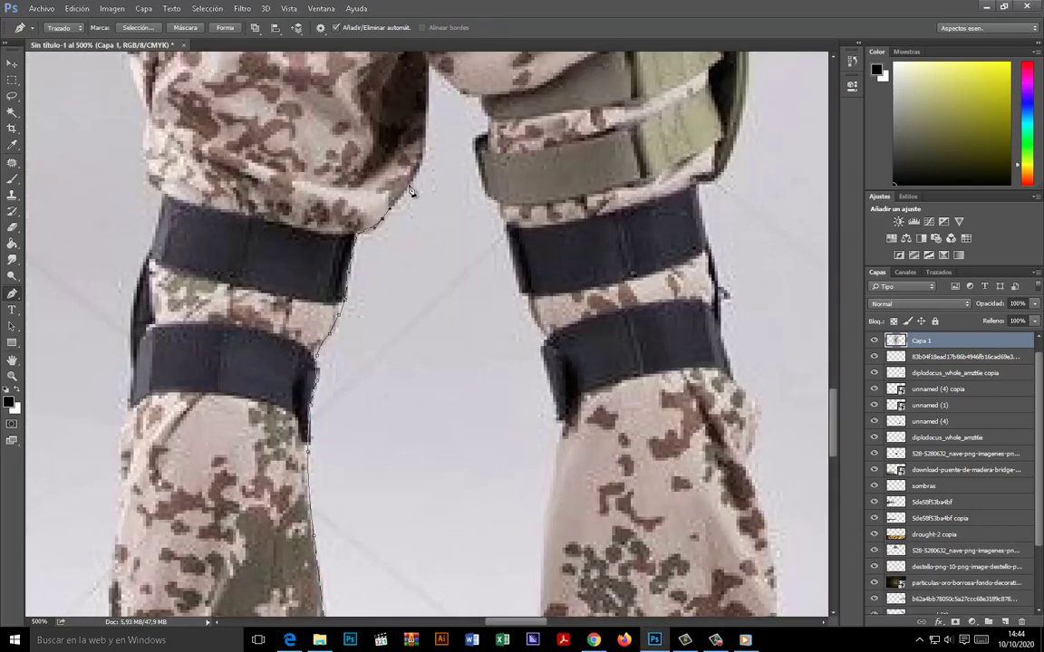
pyautogui.scroll(3, 410, 195)
pyautogui.scroll(-4, 435, 236)
pyautogui.scroll(-4, 471, 290)
pyautogui.scroll(-5, 508, 326)
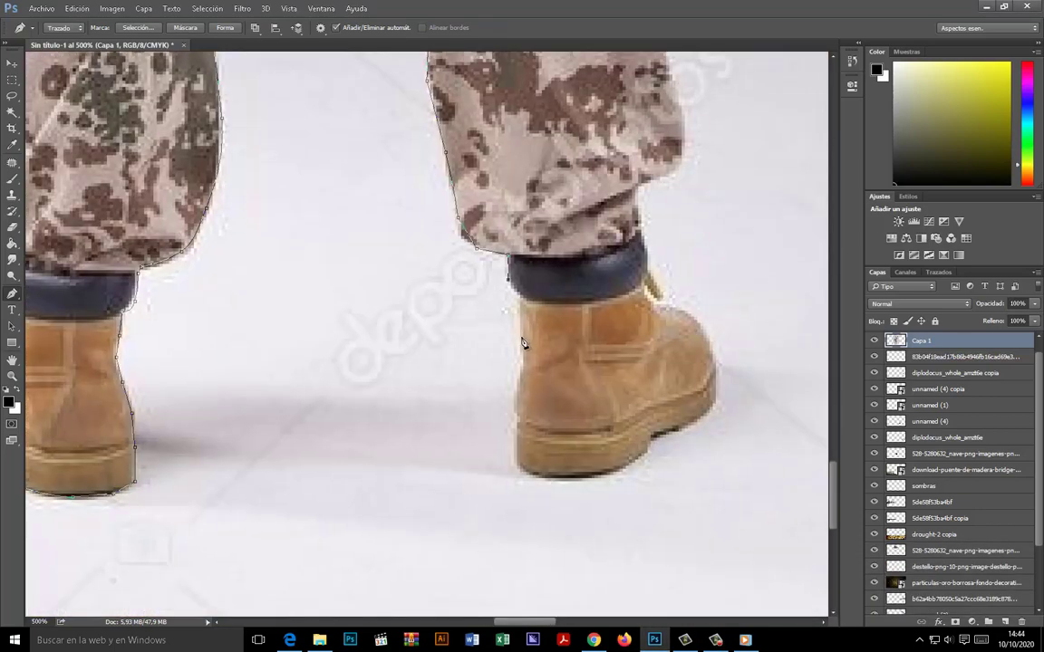
pyautogui.scroll(4, 535, 326)
pyautogui.scroll(4, 512, 303)
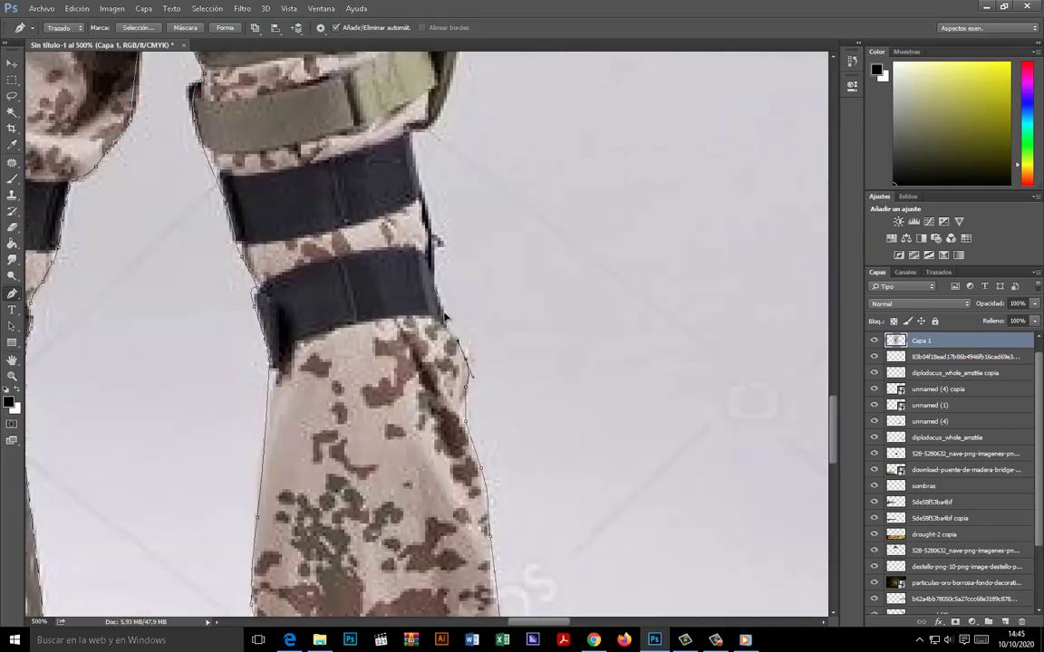
pyautogui.scroll(4, 494, 272)
pyautogui.scroll(3, 475, 246)
pyautogui.scroll(4, 472, 240)
pyautogui.scroll(4, 426, 271)
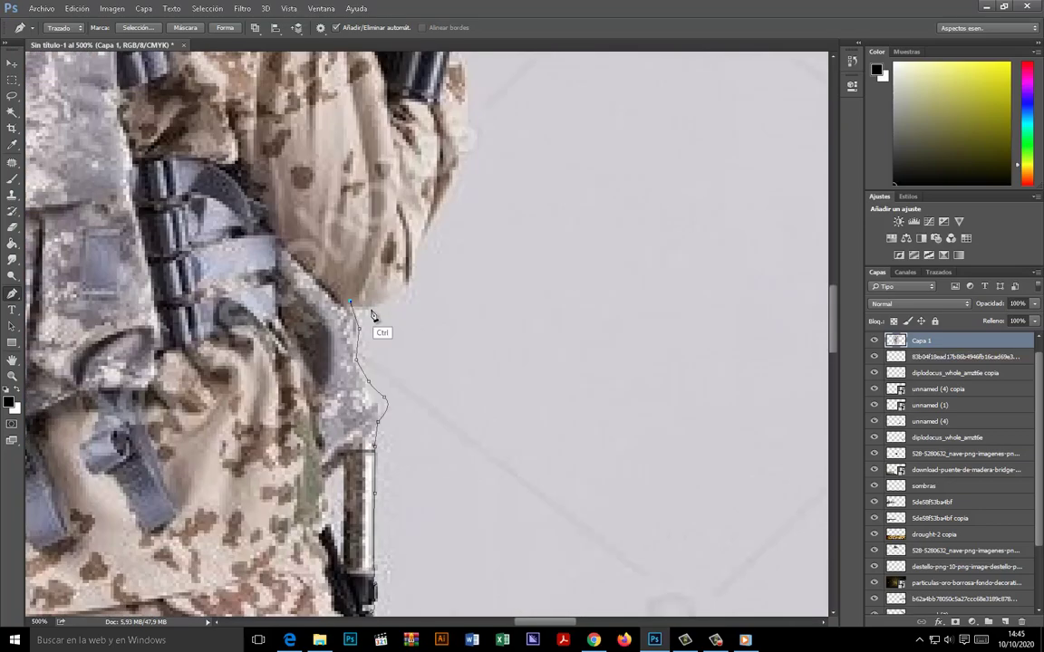
pyautogui.scroll(4, 381, 308)
pyautogui.scroll(4, 444, 272)
pyautogui.scroll(4, 453, 245)
pyautogui.scroll(4, 449, 272)
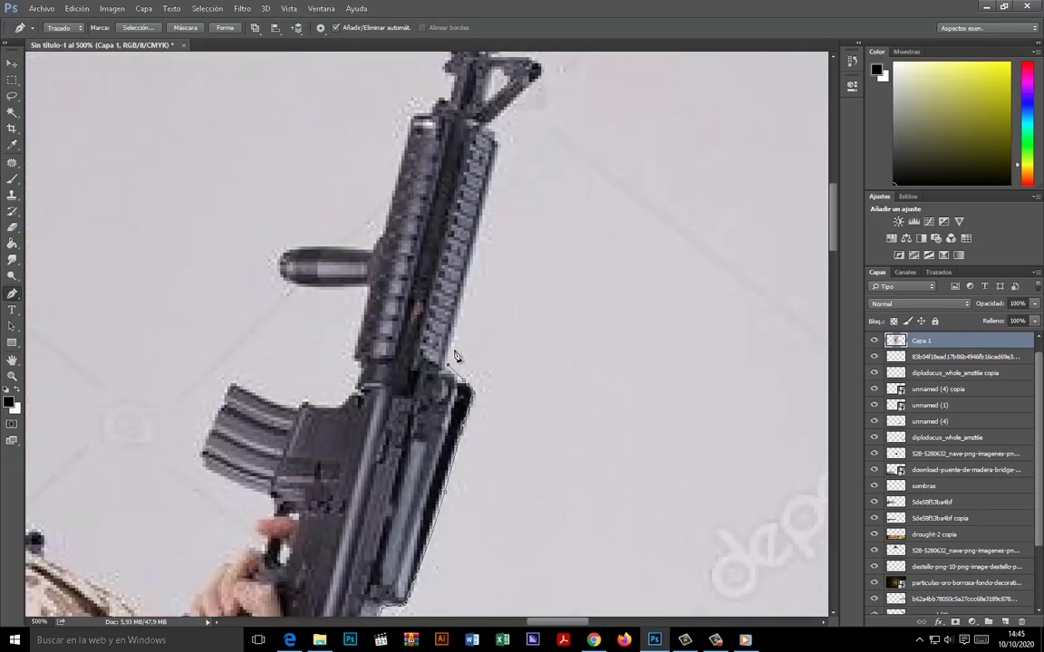
pyautogui.scroll(4, 446, 299)
pyautogui.scroll(3, 445, 326)
pyautogui.scroll(-3, 445, 334)
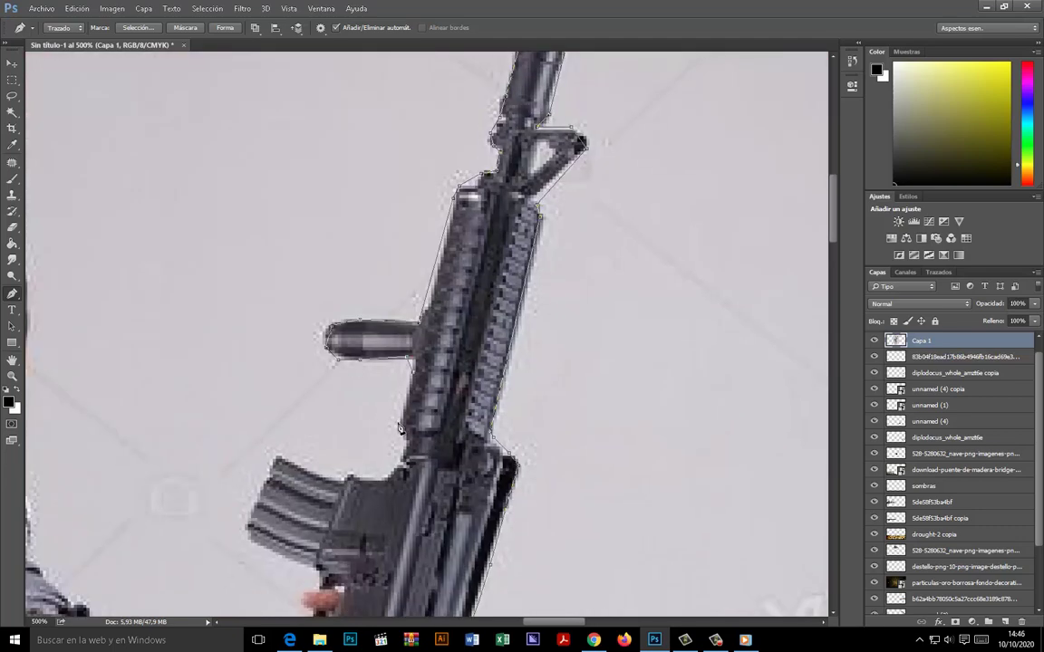
pyautogui.scroll(-3, 403, 389)
pyautogui.scroll(-3, 411, 339)
pyautogui.scroll(3, 257, 343)
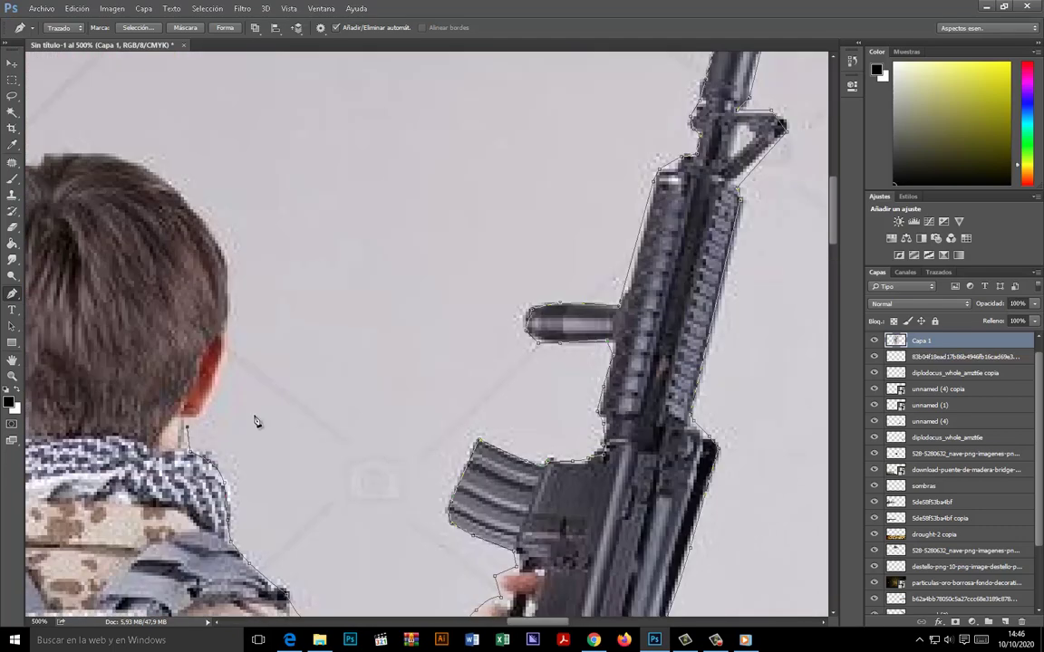
pyautogui.scroll(2, 217, 396)
pyautogui.hscroll(-3, 272, 299)
pyautogui.scroll(-1, 307, 237)
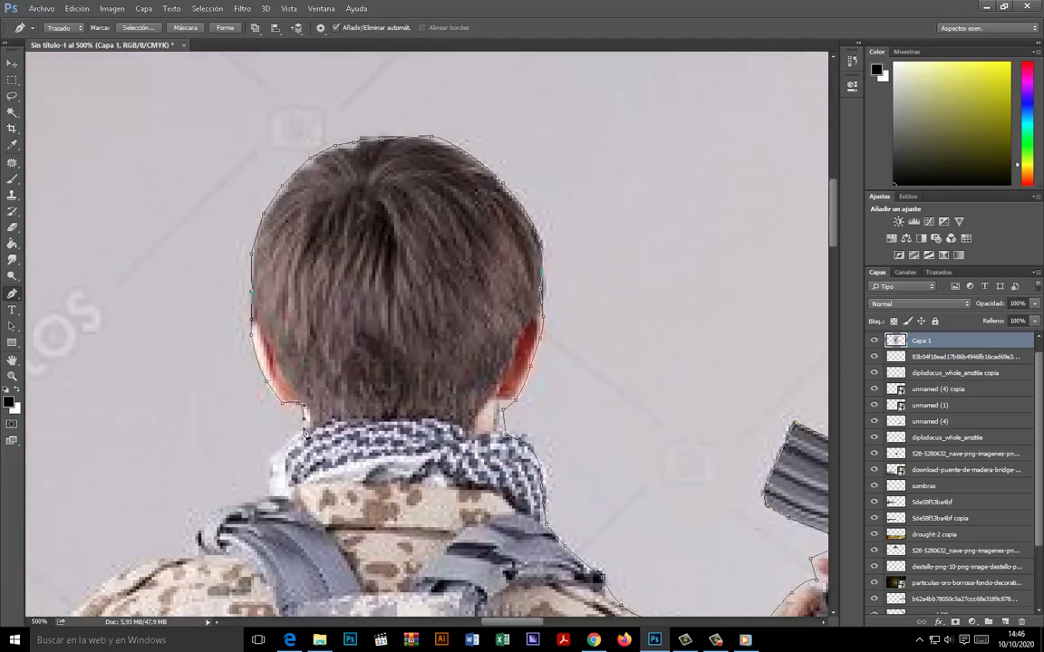
pyautogui.scroll(-4, 312, 272)
pyautogui.scroll(-5, 321, 362)
pyautogui.scroll(-4, 337, 465)
pyautogui.scroll(-5, 344, 458)
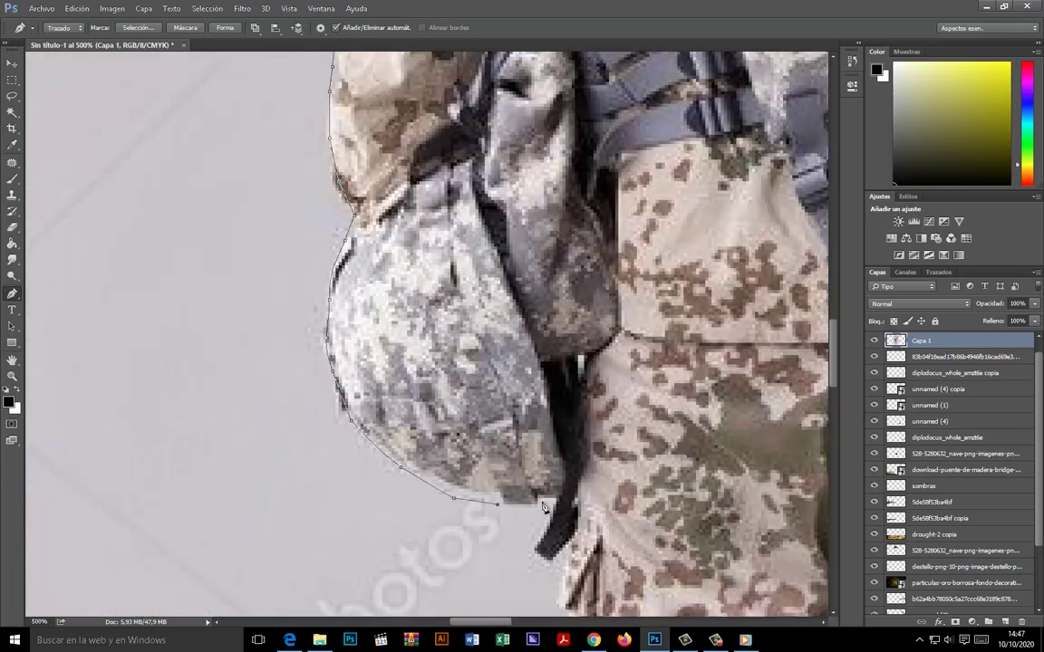
pyautogui.scroll(-4, 381, 449)
pyautogui.scroll(-5, 416, 440)
pyautogui.scroll(-5, 444, 430)
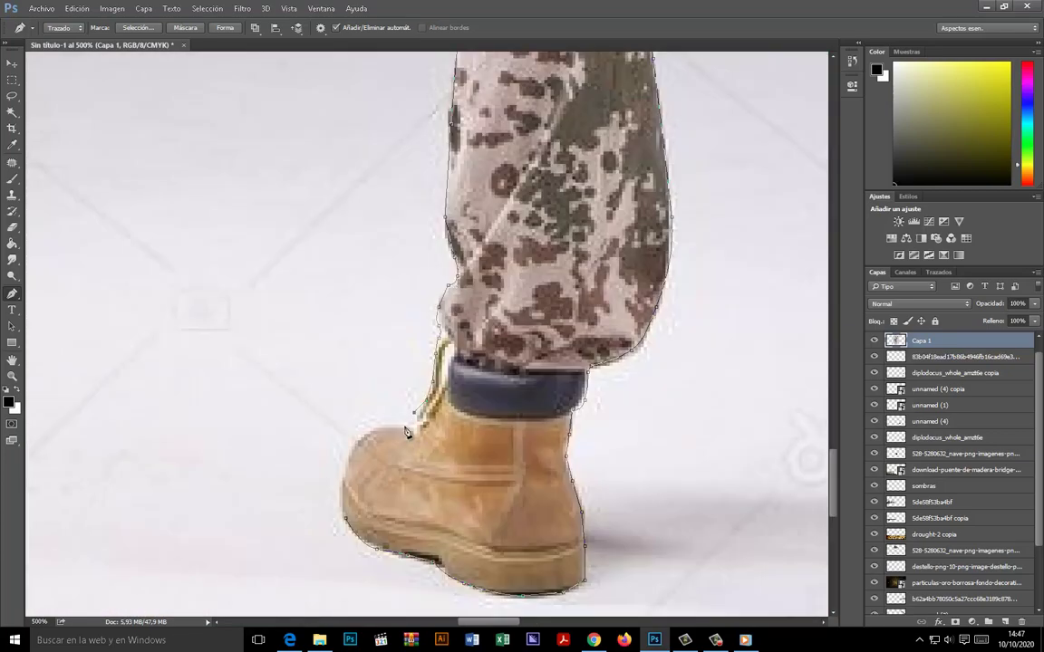
# Scale the soldier to about 44% and move him left onto the boardwalk.
pyautogui.hotkey('ctrl', 't')
pyautogui.hotkey('ctrl', '-')
pyautogui.hotkey('ctrl', '-')
pyautogui.hotkey('ctrl', '-')
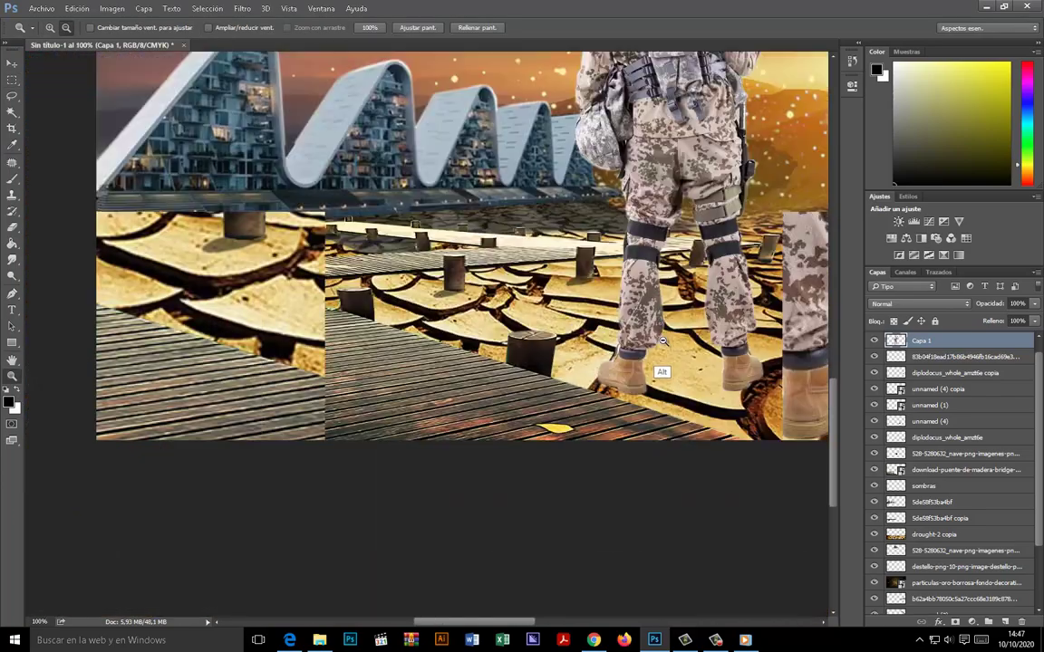
pyautogui.moveTo(435, 172); pyautogui.dragTo(254, 263)
pyautogui.moveTo(235, 380); pyautogui.dragTo(288, 438)
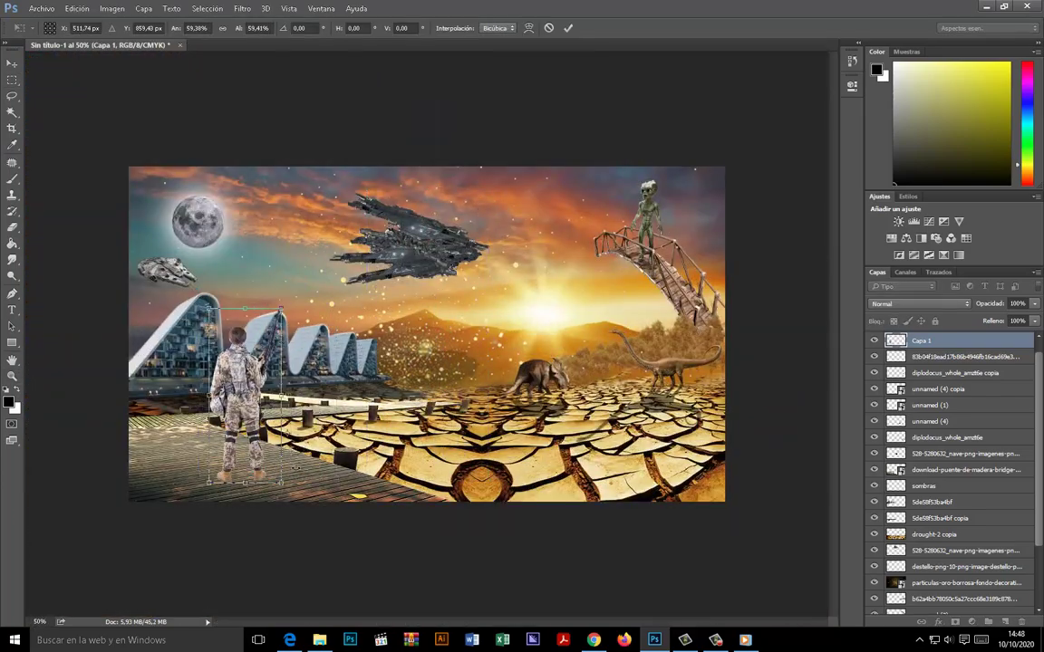
pyautogui.press('Return')
# Duplicate the soldier and place the copy beneath him.
pyautogui.hotkey('ctrl', '+')
pyautogui.hotkey('ctrl', 't')
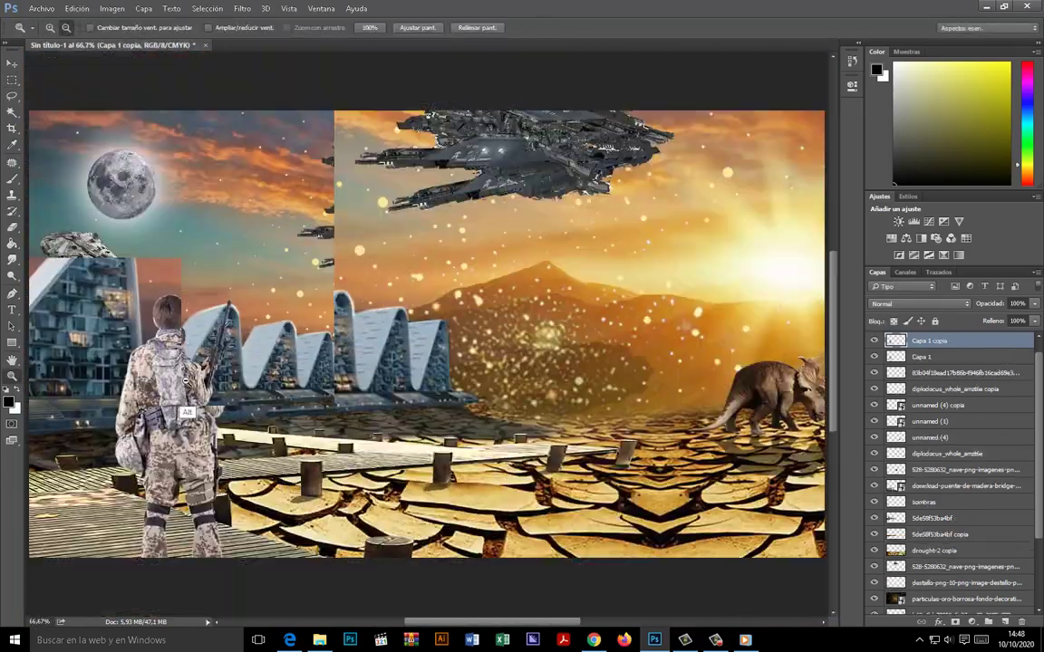
pyautogui.press('Return')
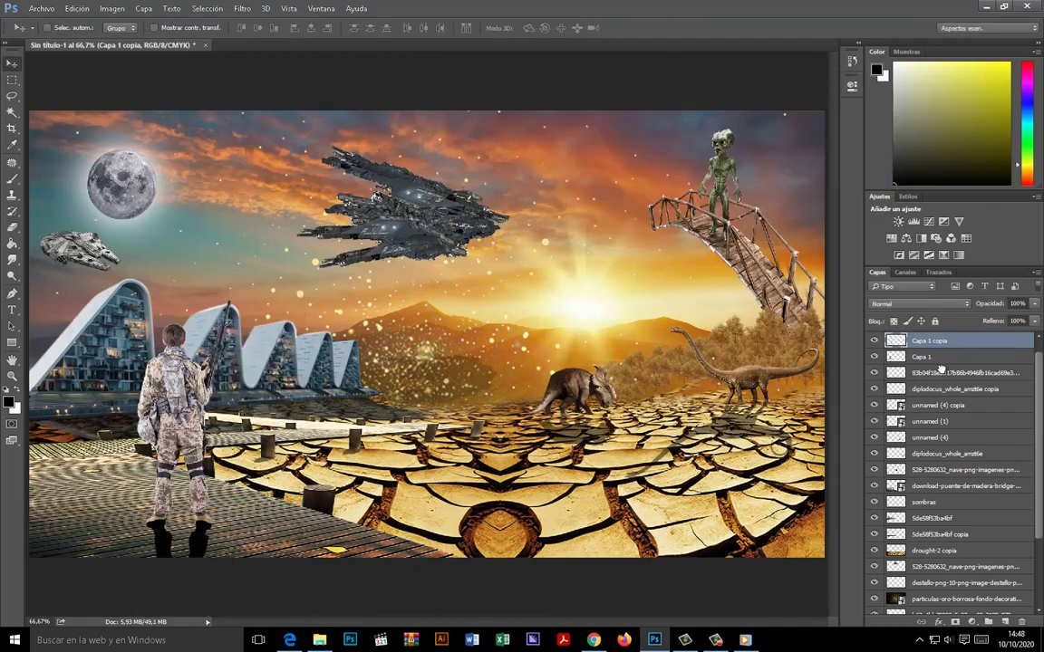
pyautogui.hotkey('ctrl', '[')
# Distort the soldier copy into a shadow stretching down across the boardwalk planks.
pyautogui.hotkey('ctrl', 't')
pyautogui.hotkey('ctrl', '-')
pyautogui.rightClick(315, 319)
pyautogui.click(353, 397)
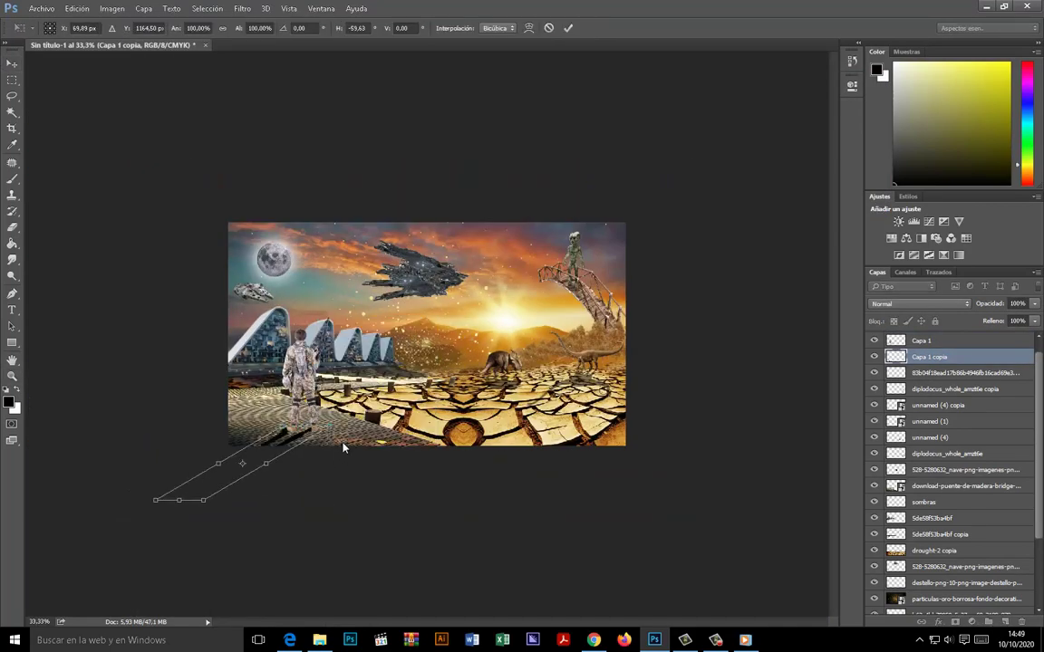
pyautogui.moveTo(329, 499); pyautogui.dragTo(400, 457)
pyautogui.press('Return')
# Paint the shadow darker with the Brush beneath the soldier's feet and boots.
pyautogui.hotkey('ctrl', '+')
pyautogui.hotkey('ctrl', '+')
pyautogui.scroll(1, 249, 553)
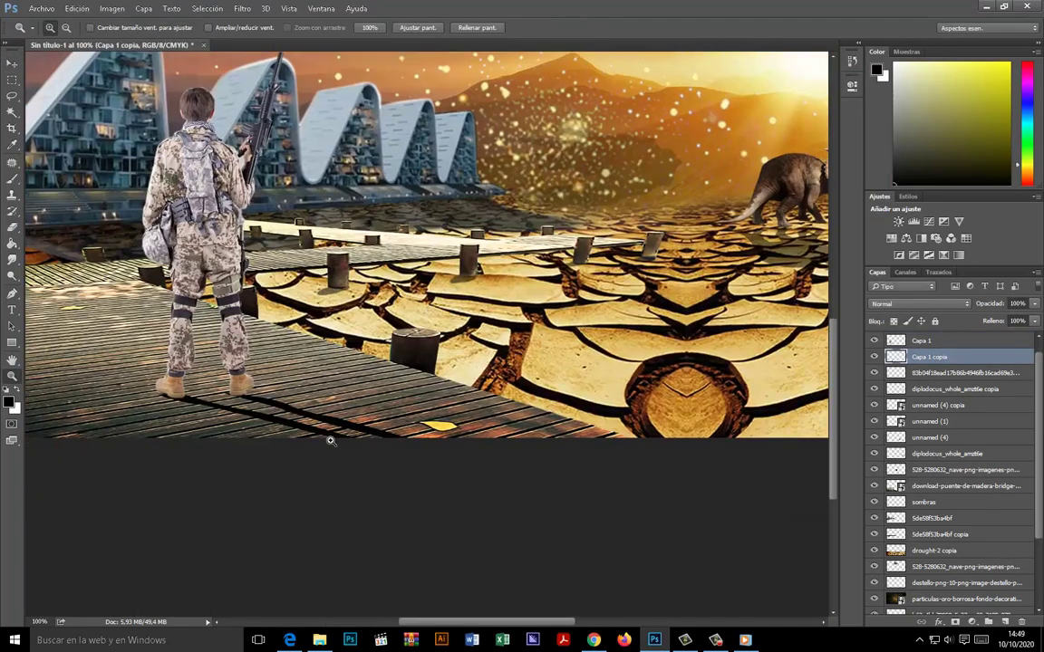
pyautogui.scroll(1, 249, 553)
pyautogui.press('b')
pyautogui.moveTo(243, 381); pyautogui.dragTo(380, 413)
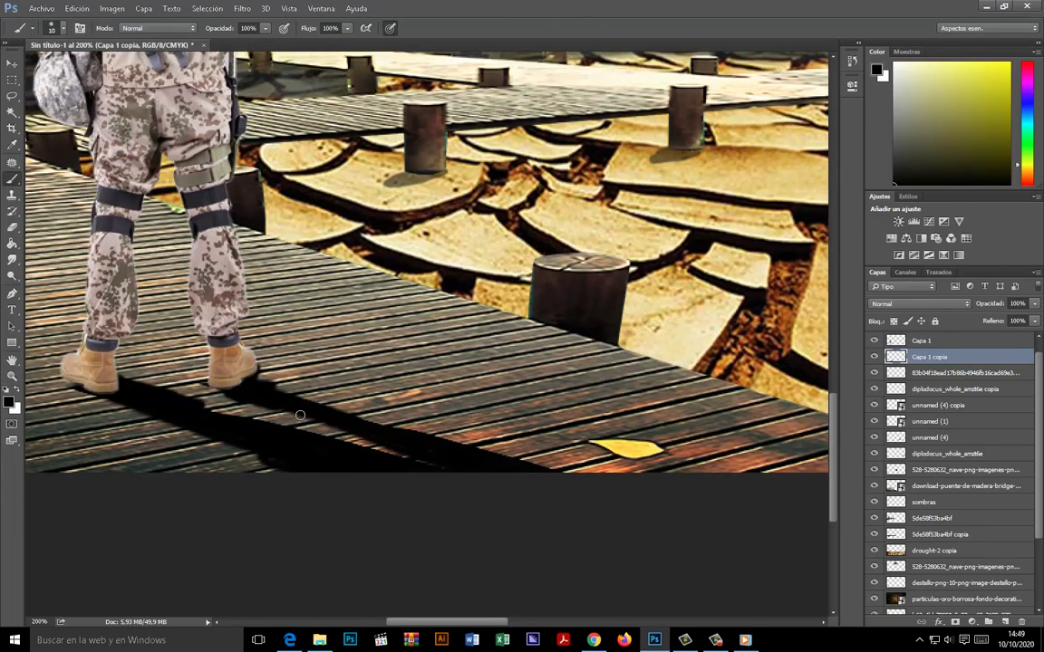
pyautogui.moveTo(235, 345); pyautogui.dragTo(265, 454)
pyautogui.press('z')
pyautogui.keyDown('alt'); pyautogui.click(431, 387); pyautogui.keyUp('alt')
pyautogui.keyDown('alt'); pyautogui.click(432, 388); pyautogui.keyUp('alt')
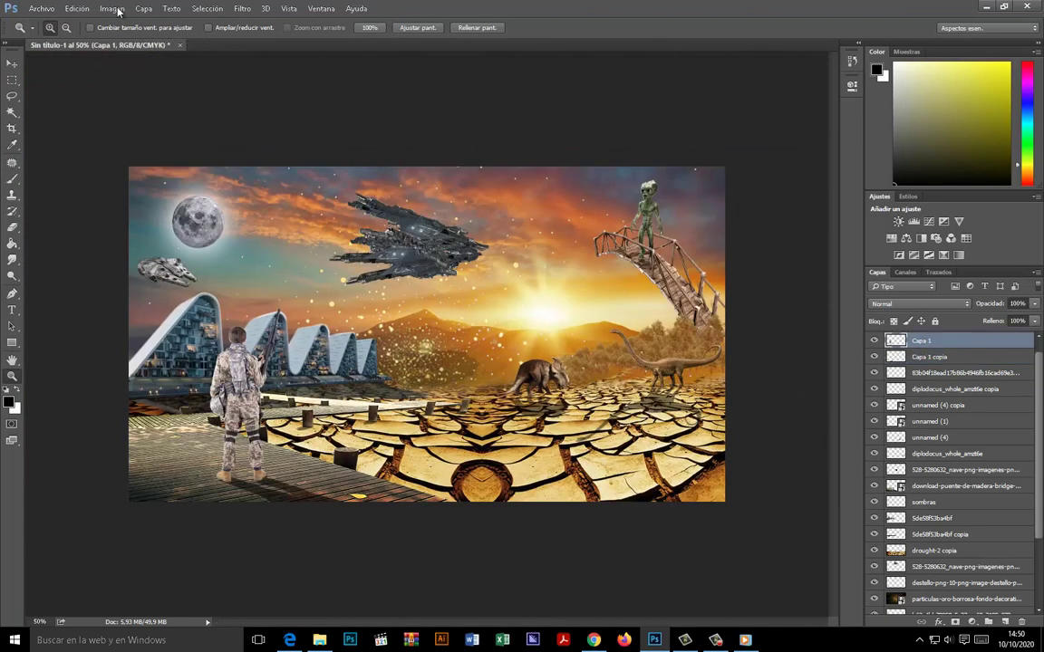
# Darken the soldier with a Curves adjustment, pulling a point down.
pyautogui.hotkey('ctrl', 'm')
pyautogui.moveTo(551, 453); pyautogui.dragTo(550, 474)
pyautogui.press('Return')
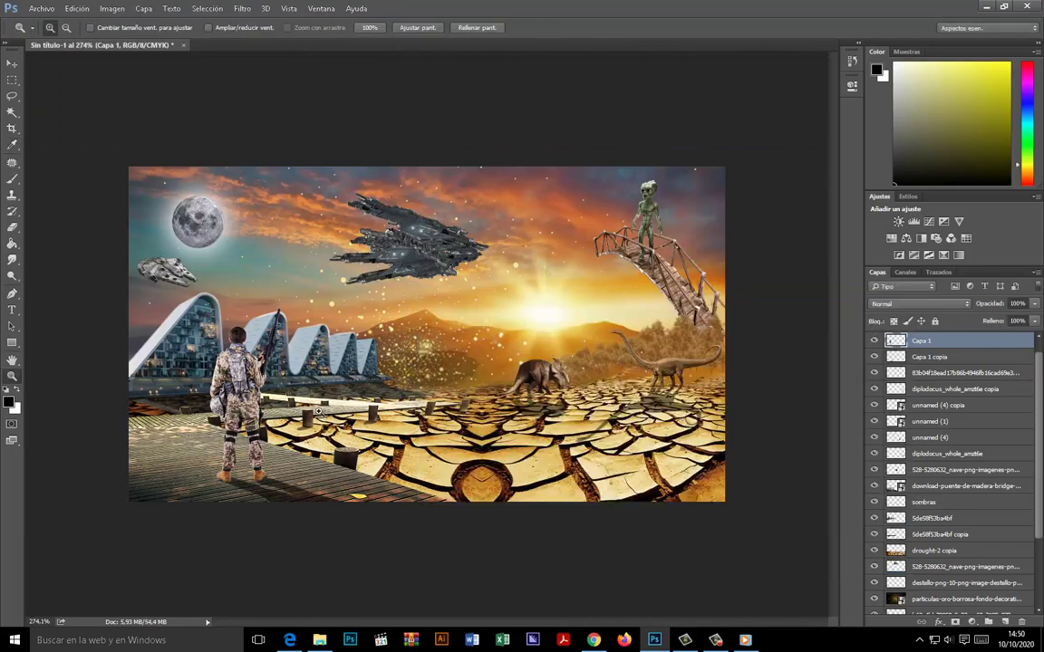
pyautogui.scroll(5, 236, 354)
# Erase stray edges around the soldier's cut-out at close zoom.
pyautogui.press('e')
pyautogui.scroll(3, 472, 387)
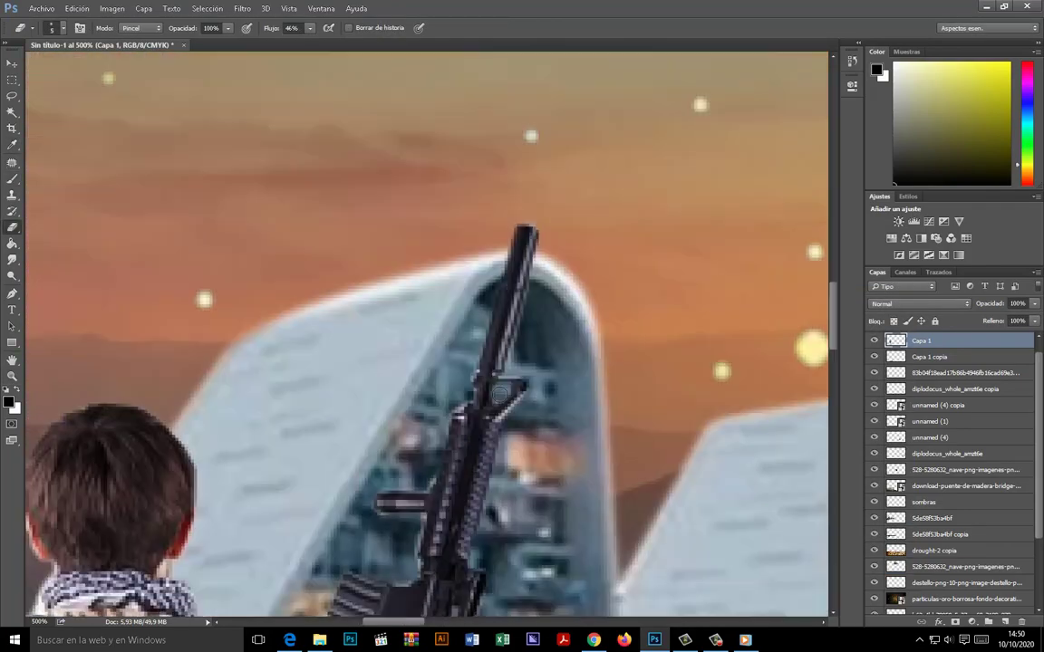
pyautogui.scroll(-4, 480, 372)
pyautogui.scroll(-3, 494, 354)
pyautogui.scroll(-3, 508, 334)
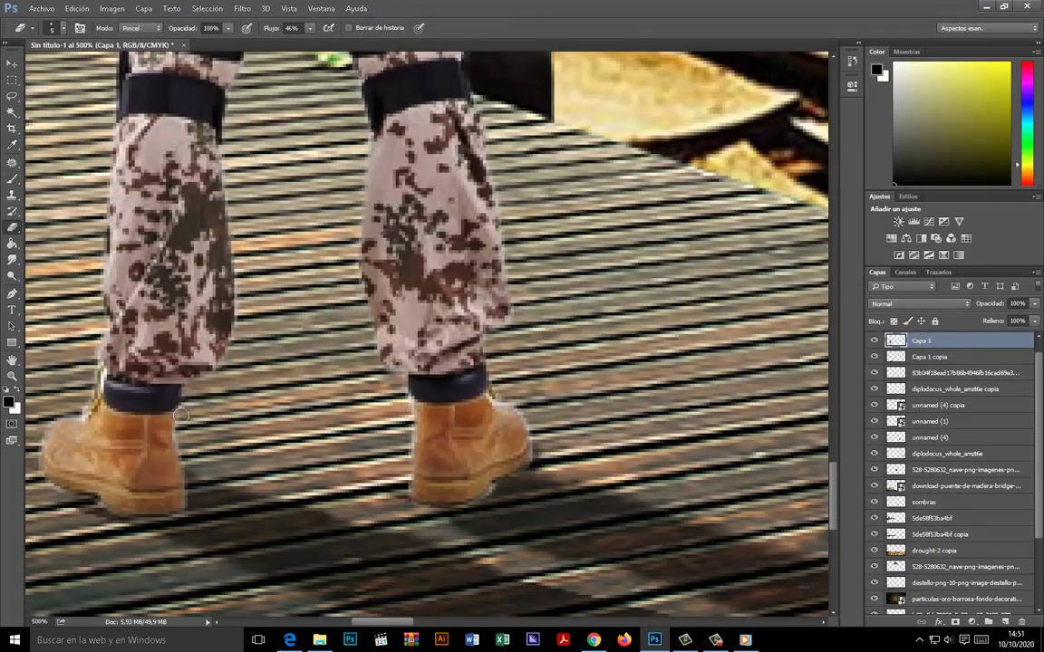
pyautogui.press('z')
pyautogui.scroll(-4, 518, 315)
pyautogui.scroll(-2, 517, 314)
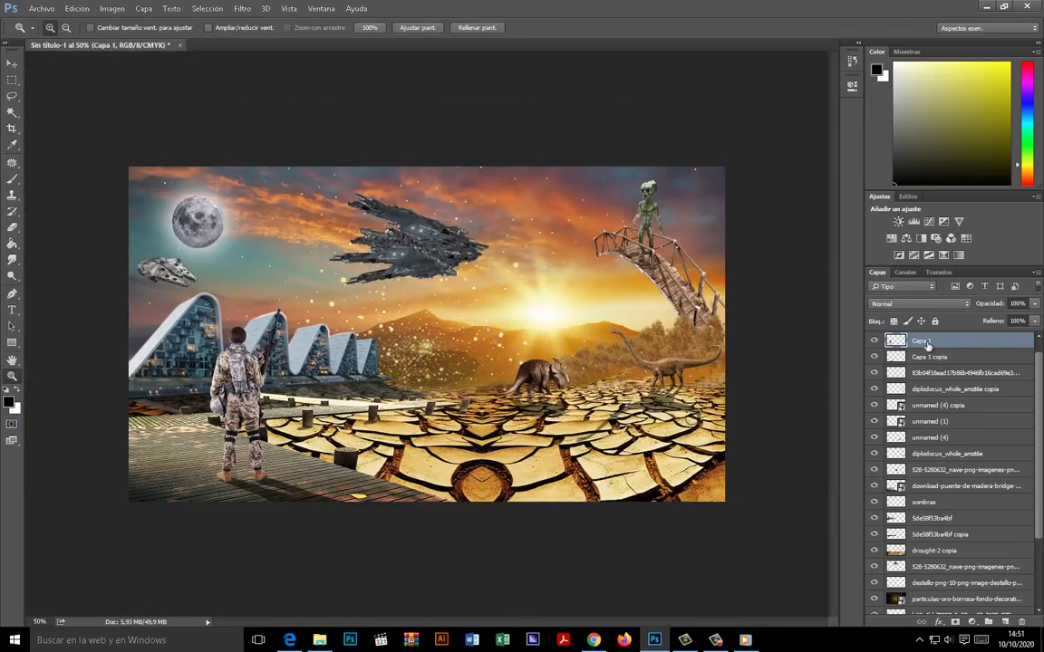
pyautogui.hotkey('ctrl', 'b')
# Add an Intensidad adjustment layer set to -26 vibrance and +11 saturation.
pyautogui.press('Return')
pyautogui.click(954, 622)
pyautogui.hotkey('ctrl', 'z')
pyautogui.press('e')
pyautogui.click(973, 486)
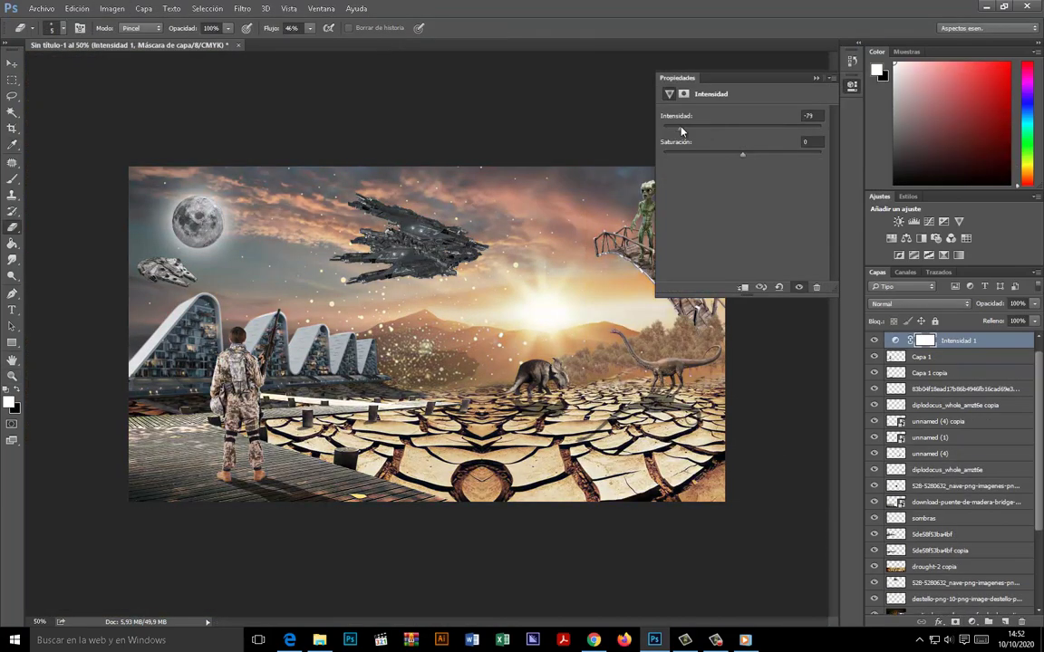
pyautogui.moveTo(741, 154)
pyautogui.mouseDown()
pyautogui.moveTo(756, 128)
pyautogui.moveTo(741, 147)
pyautogui.moveTo(737, 201)
pyautogui.moveTo(739, 173)
pyautogui.mouseUp()
# Add an Exposure adjustment layer above the vibrance layer, replacing the first attempt.
pyautogui.click(971, 622)
pyautogui.click(884, 424)
pyautogui.click(816, 288)
pyautogui.click(944, 221)
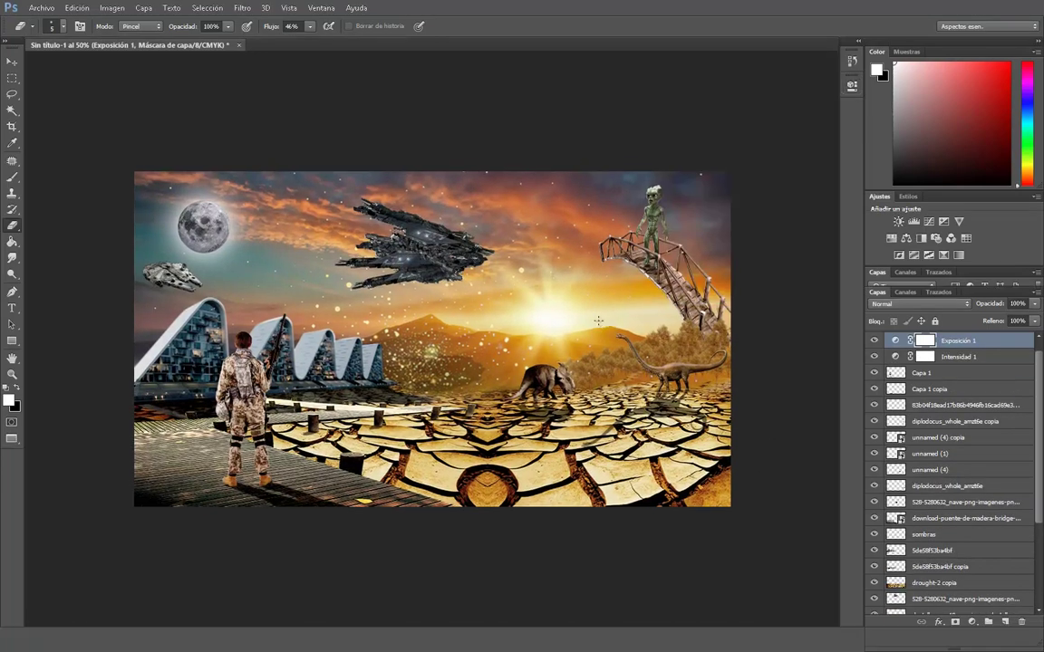